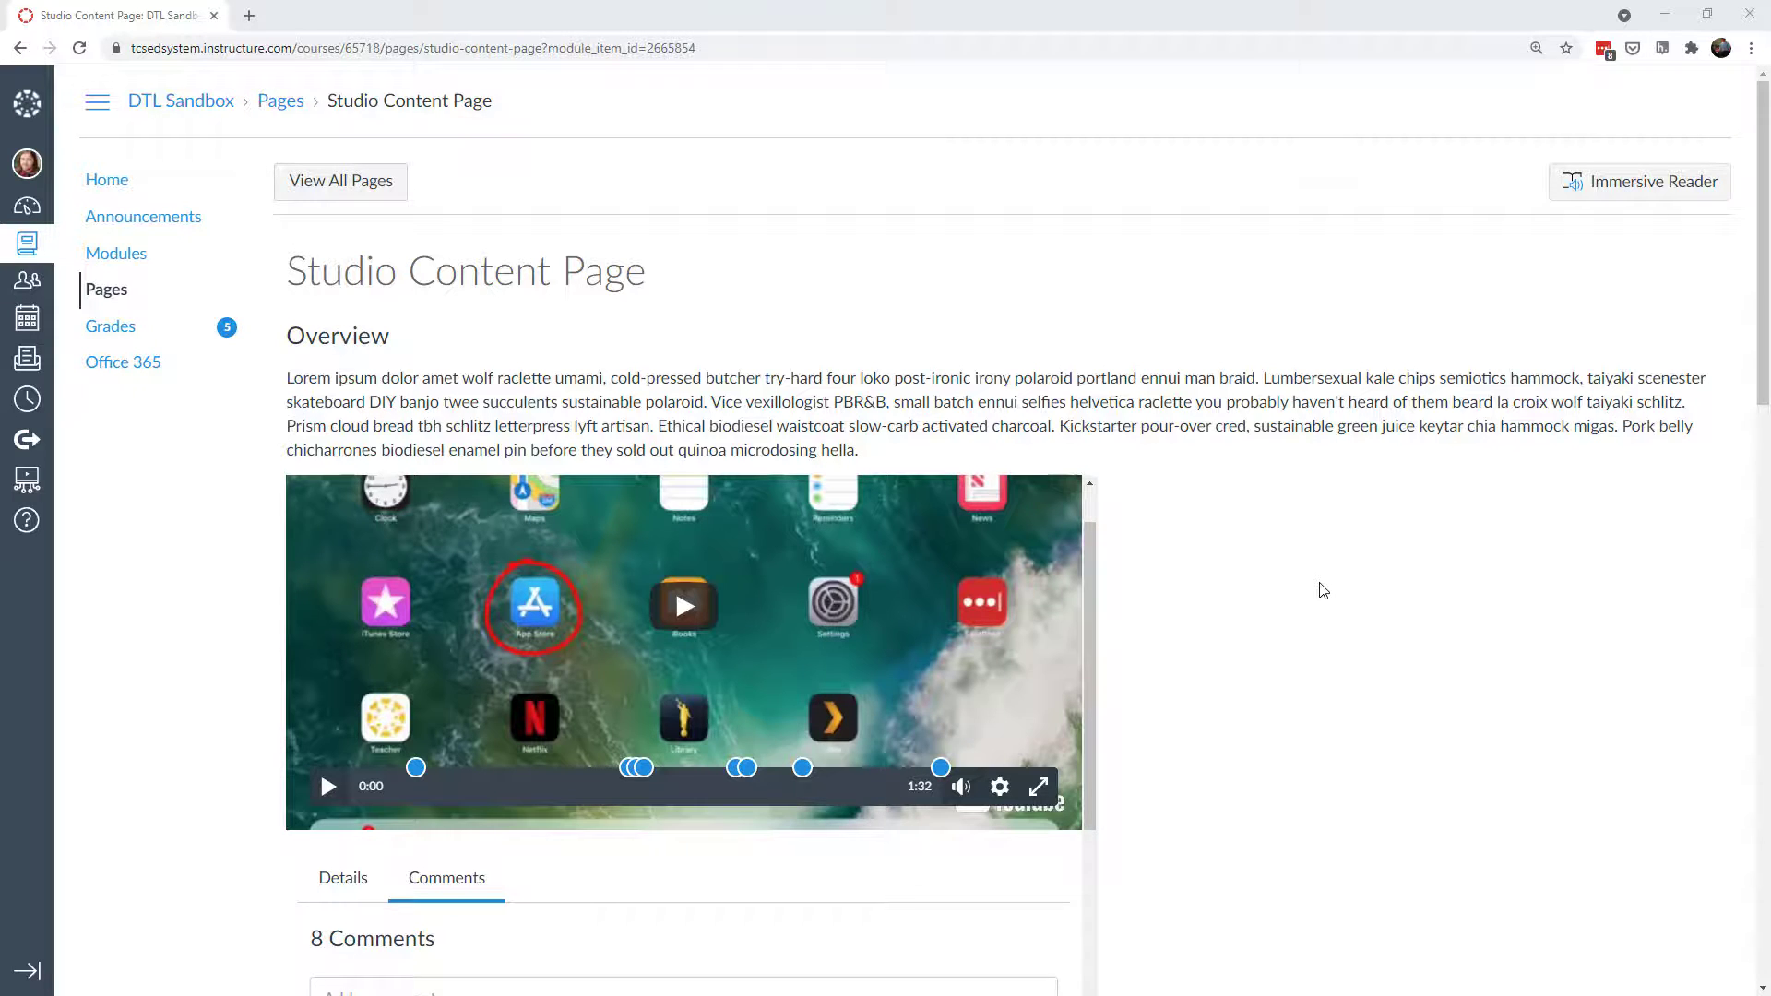
Step: Jump the video to its timed comments at 0:10 and 1:10
scroll(1320, 588, down, 2)
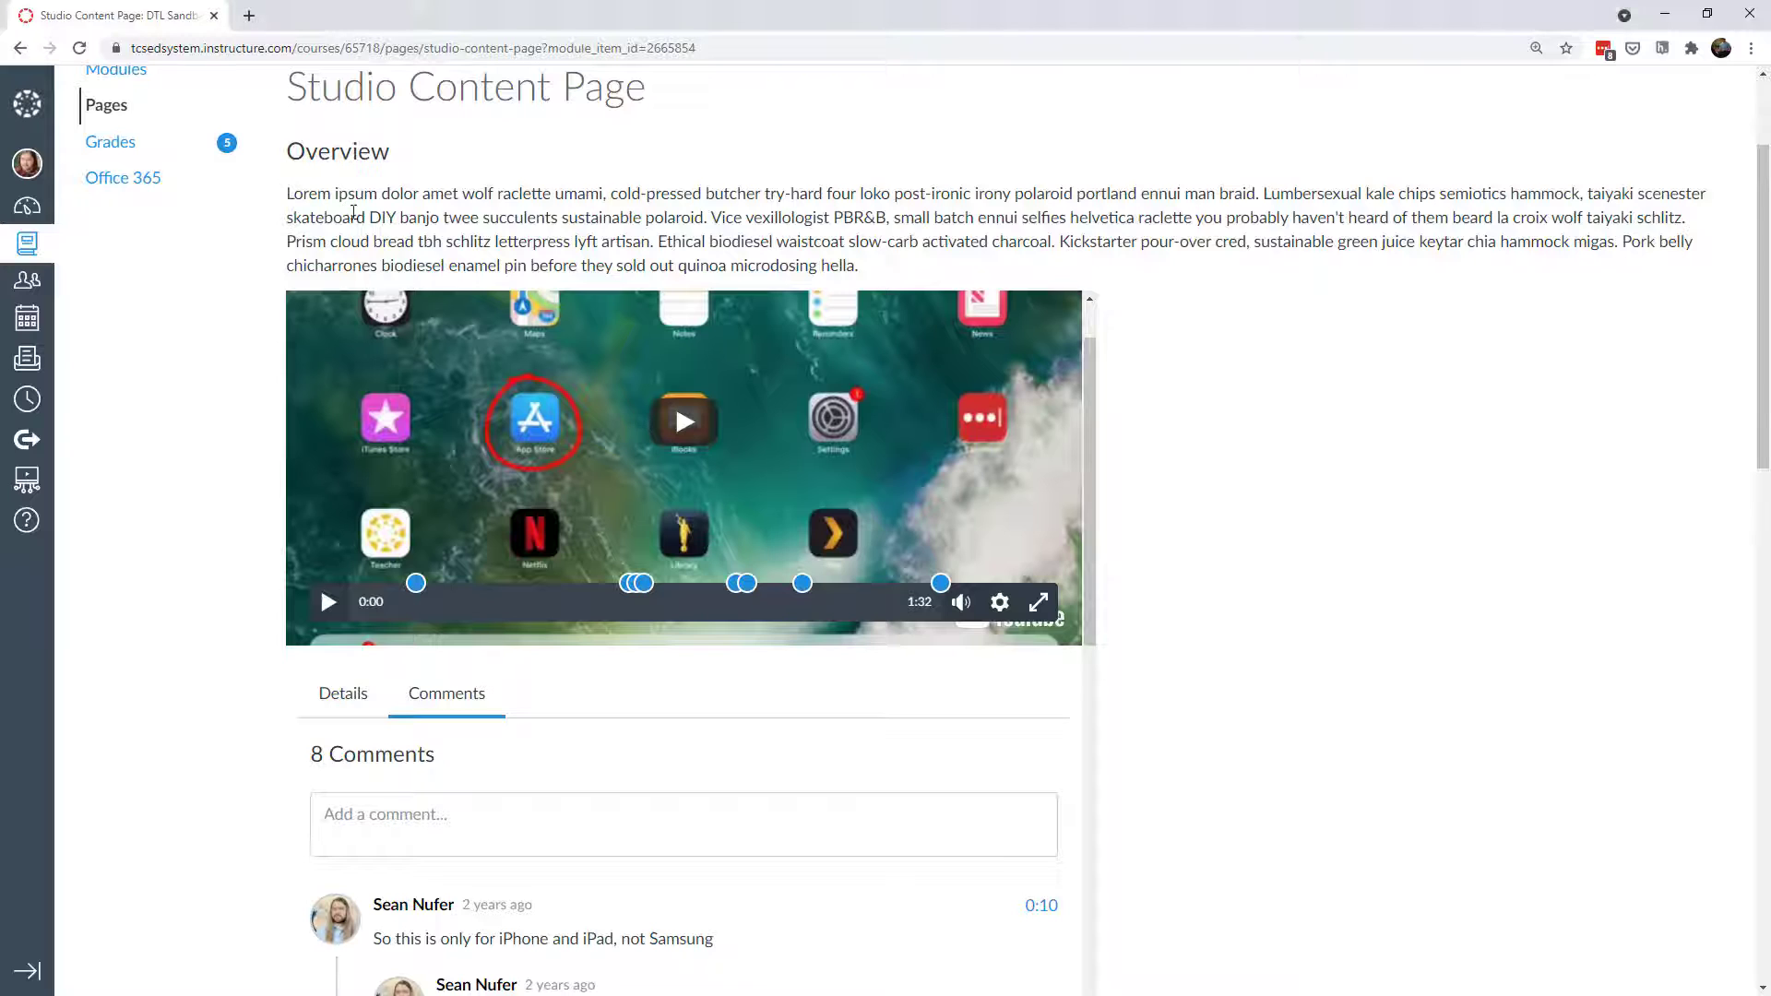
drag(354, 195, 415, 241)
click(710, 330)
click(416, 592)
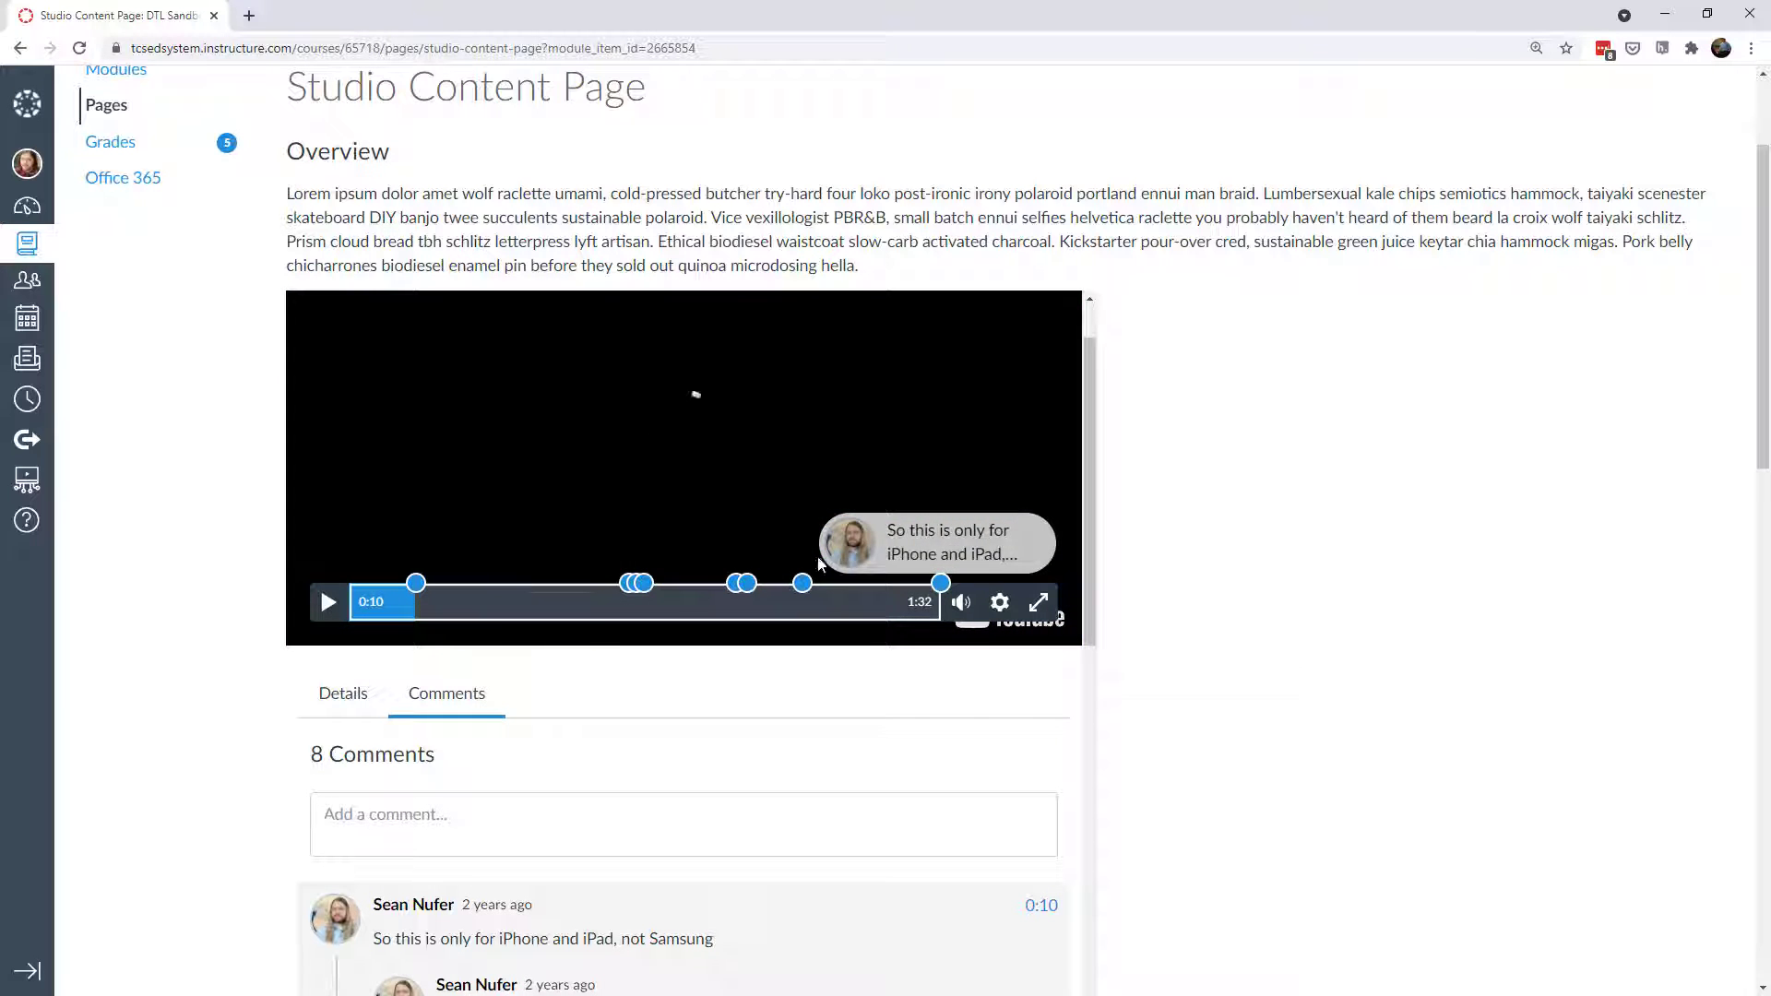
click(803, 583)
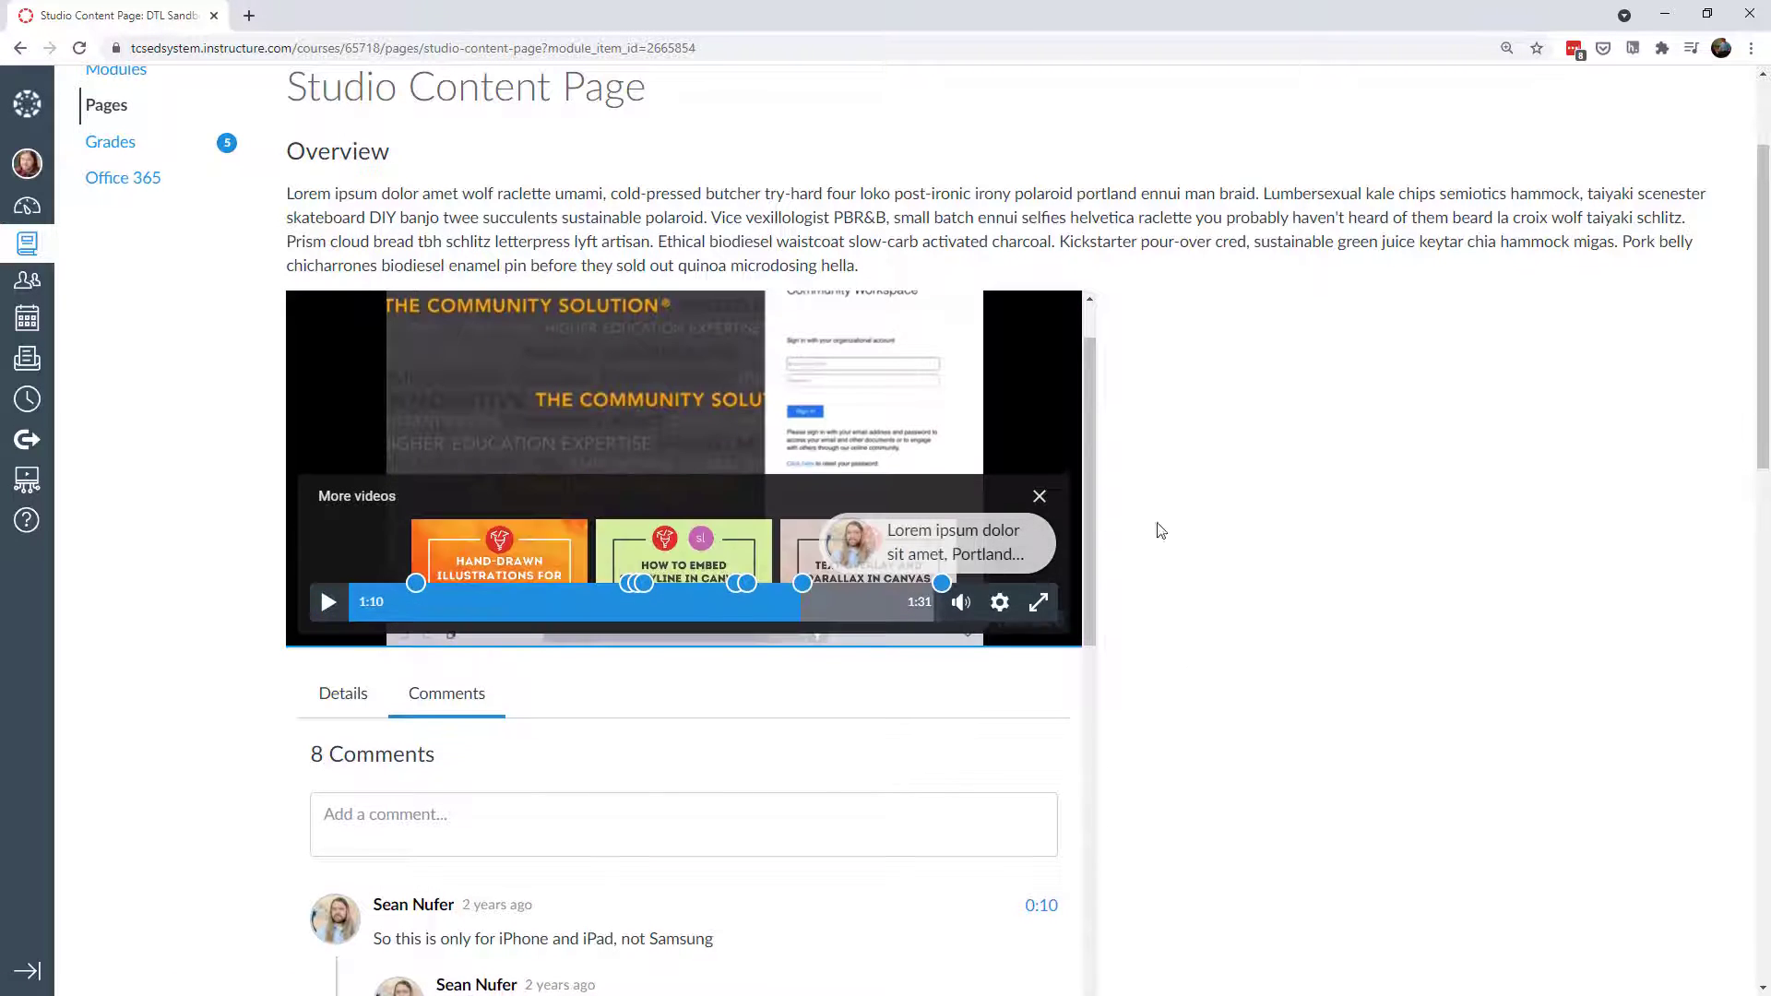
Step: Scroll to the bottom of the page and continue to the Studio Quiz assignment
scroll(1161, 531, down, 3)
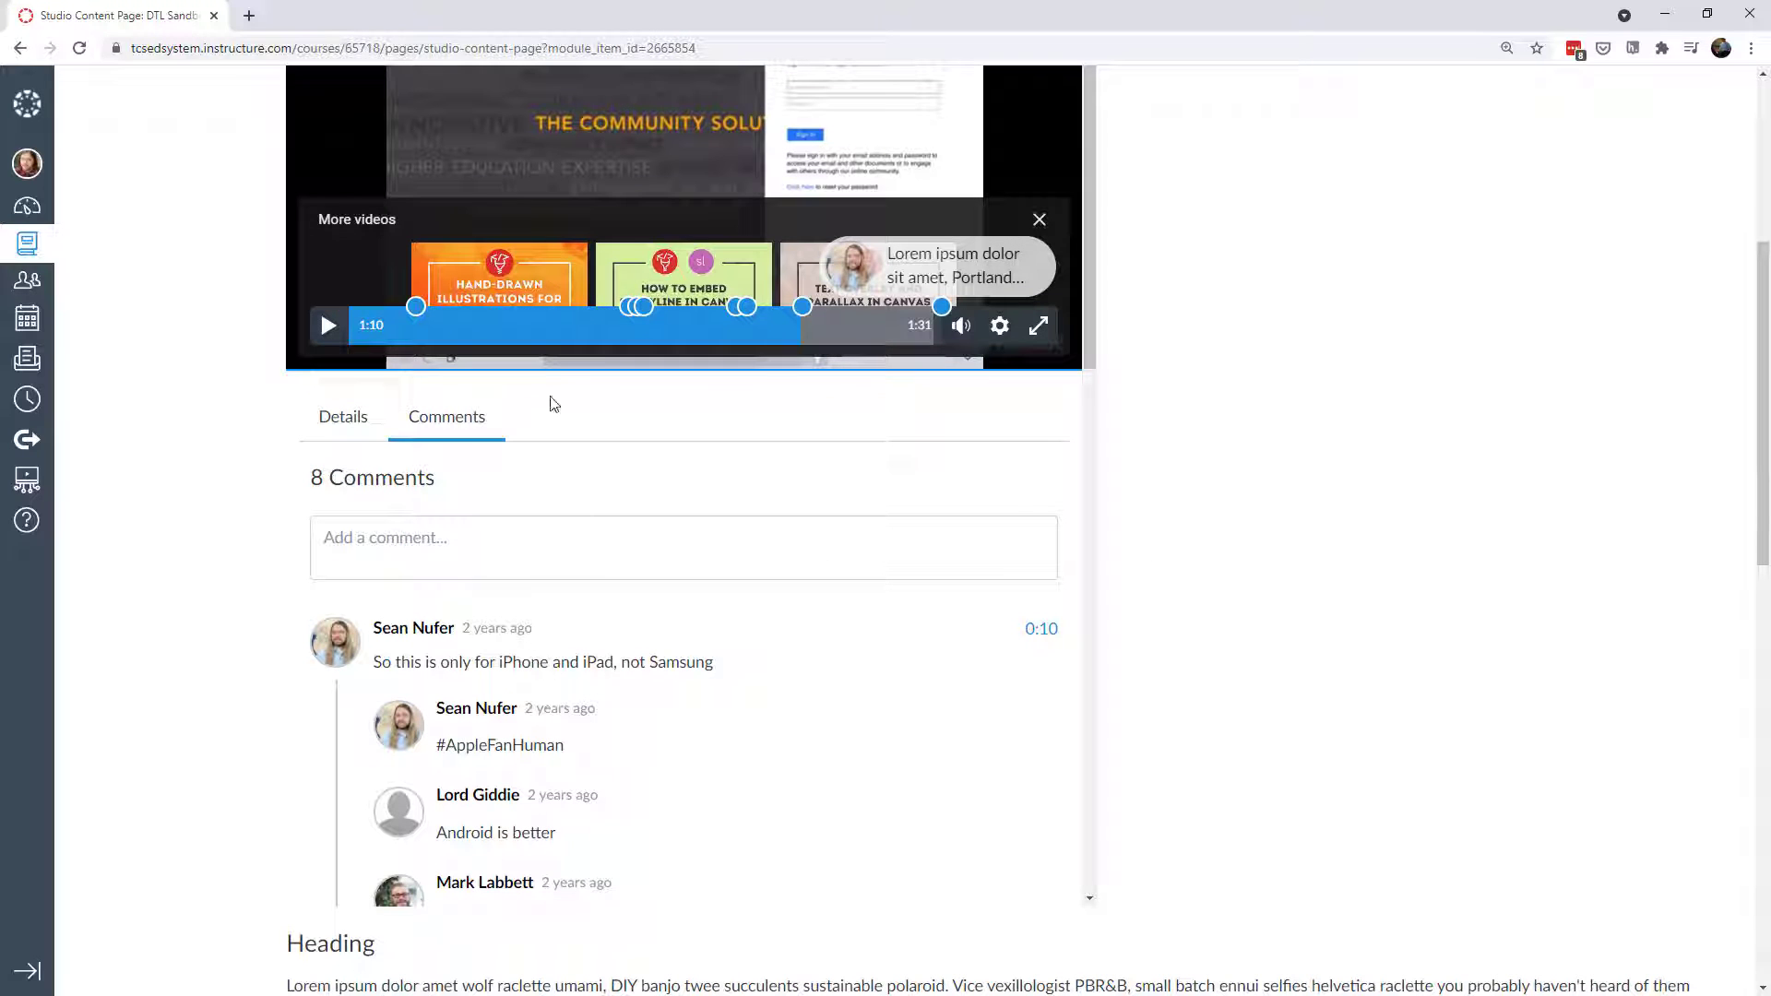
scroll(534, 423, up, 1)
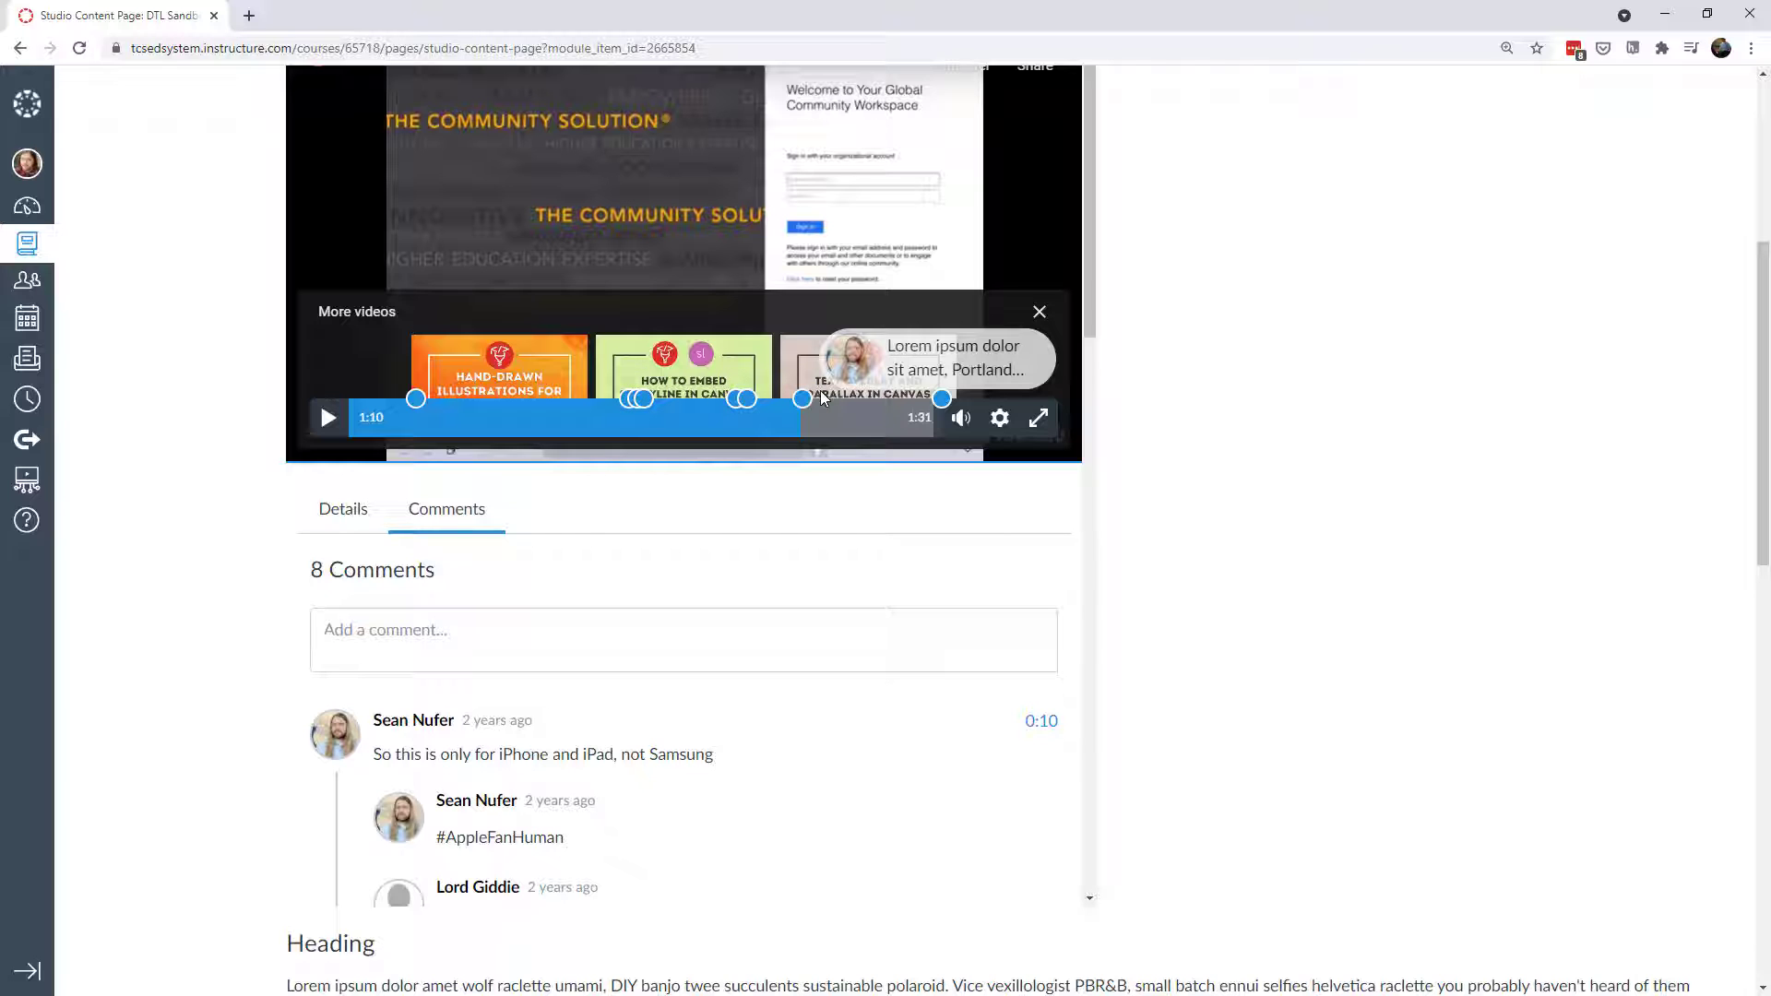
scroll(1226, 396, down, 8)
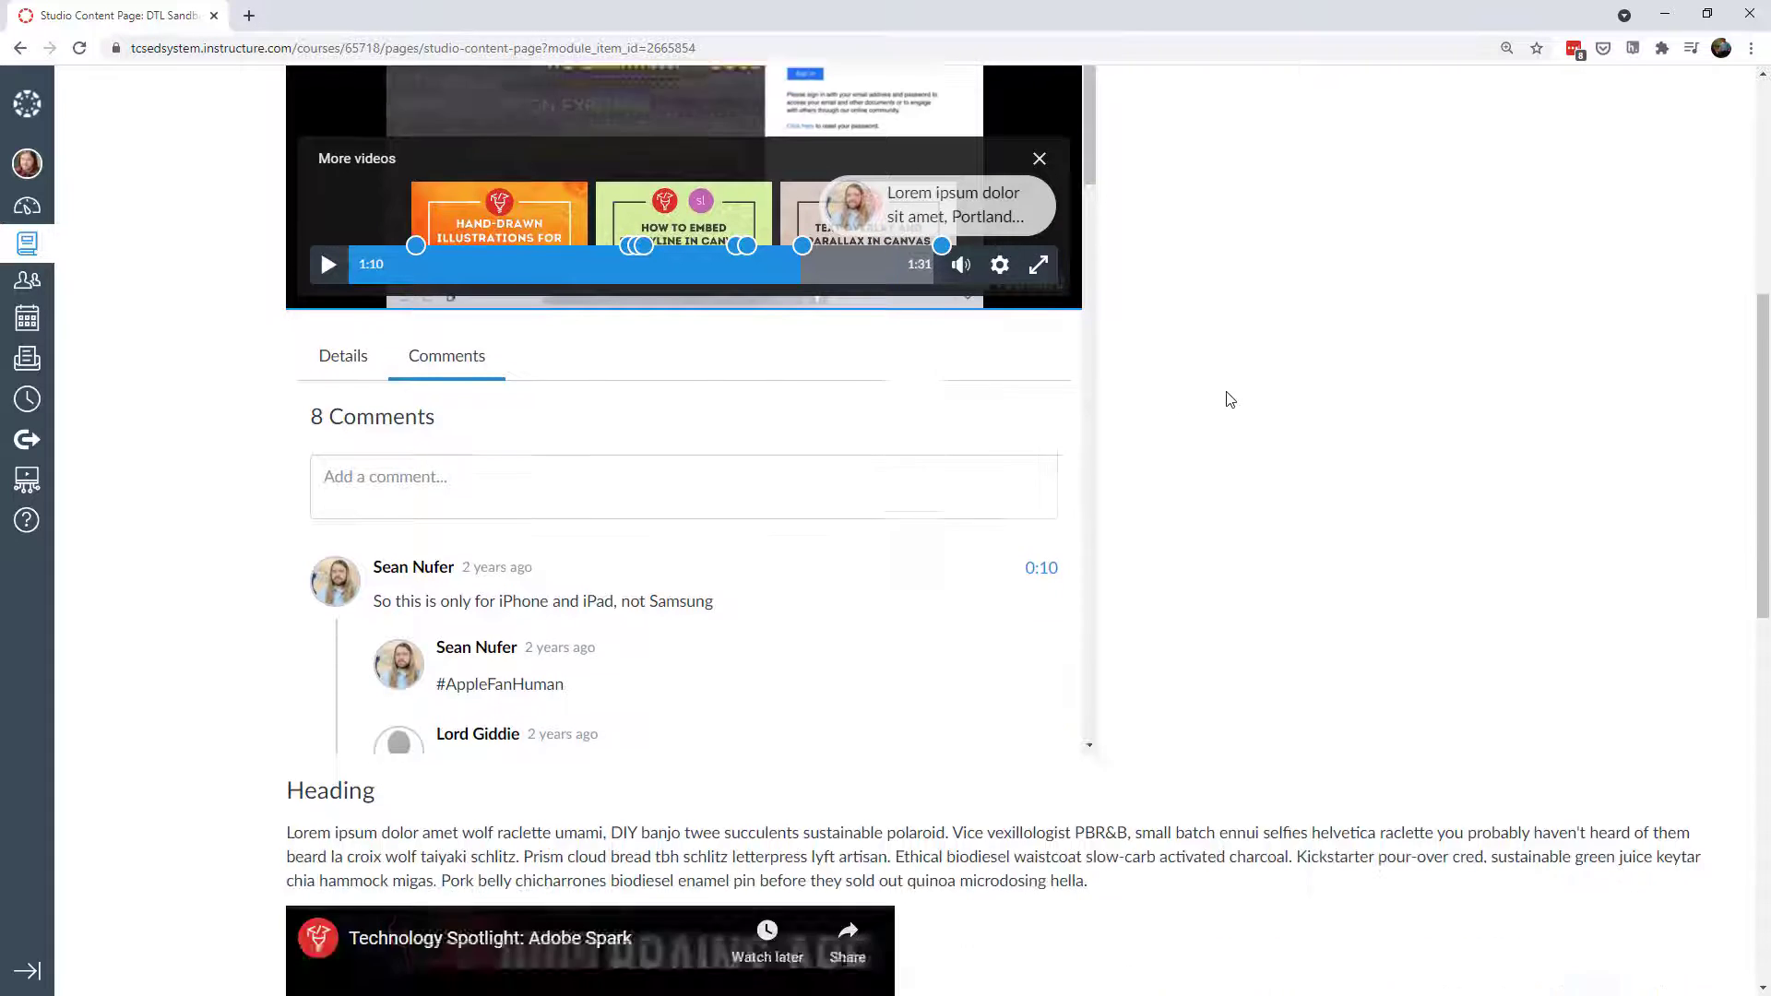
scroll(1227, 403, down, 2)
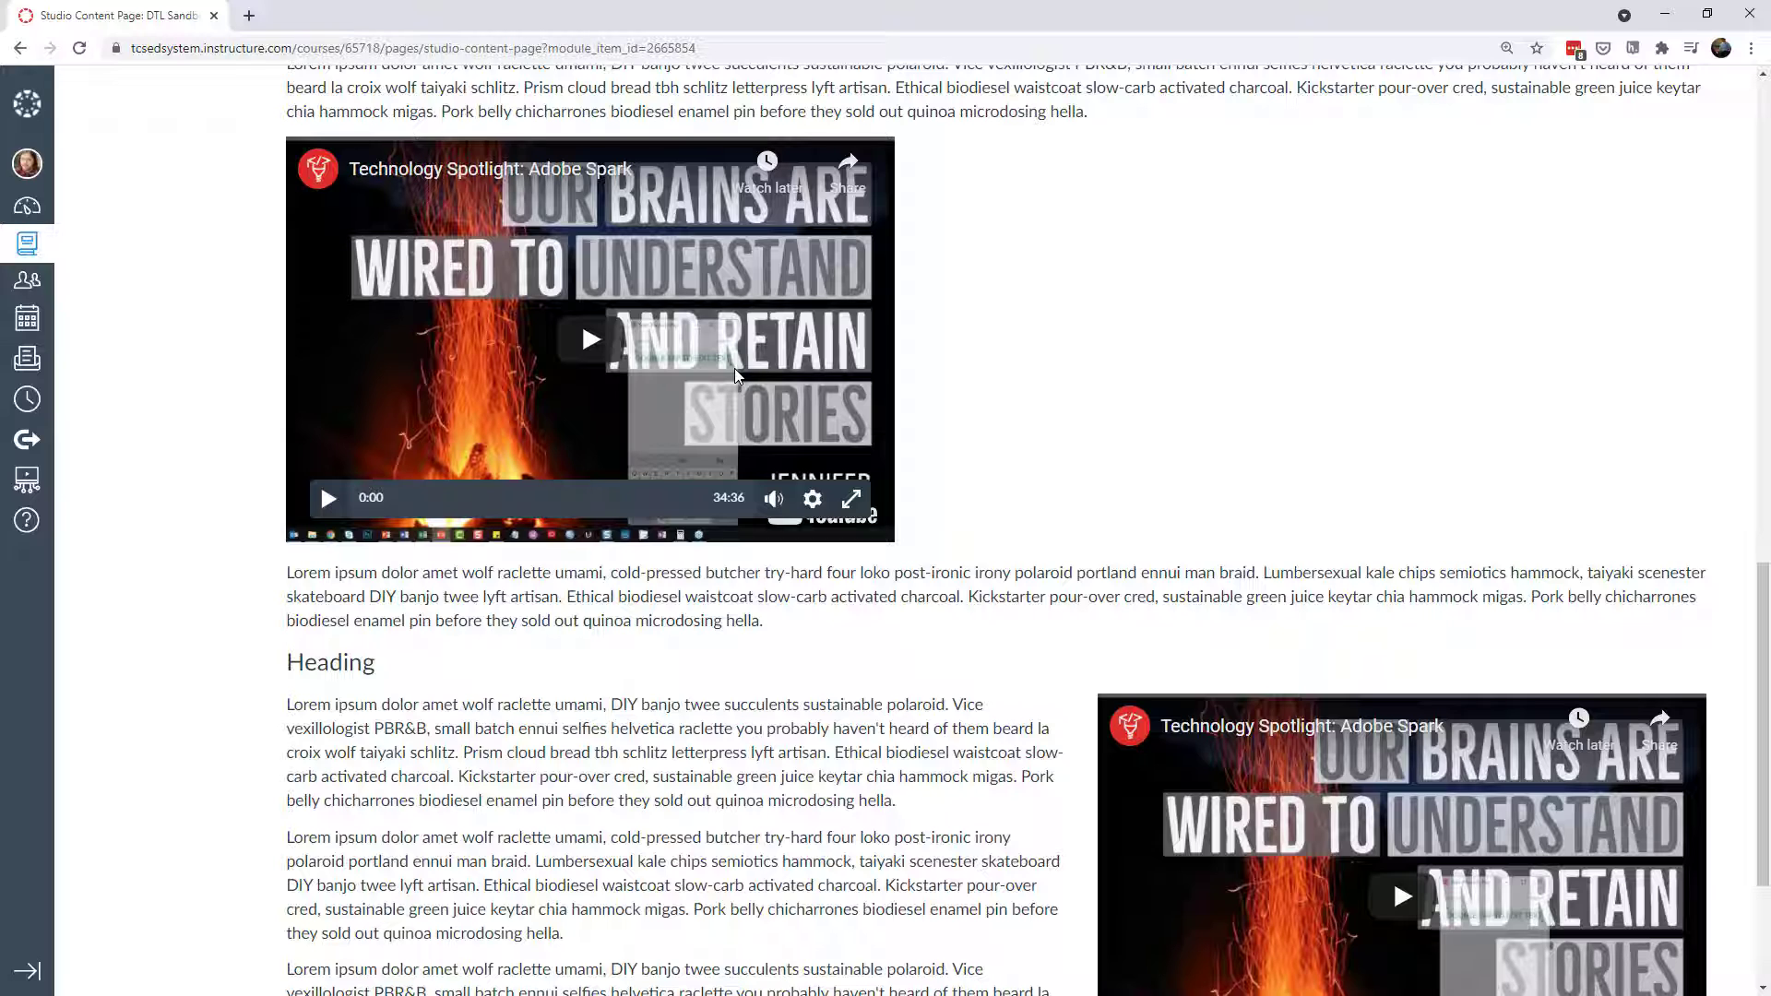
scroll(734, 390, down, 3)
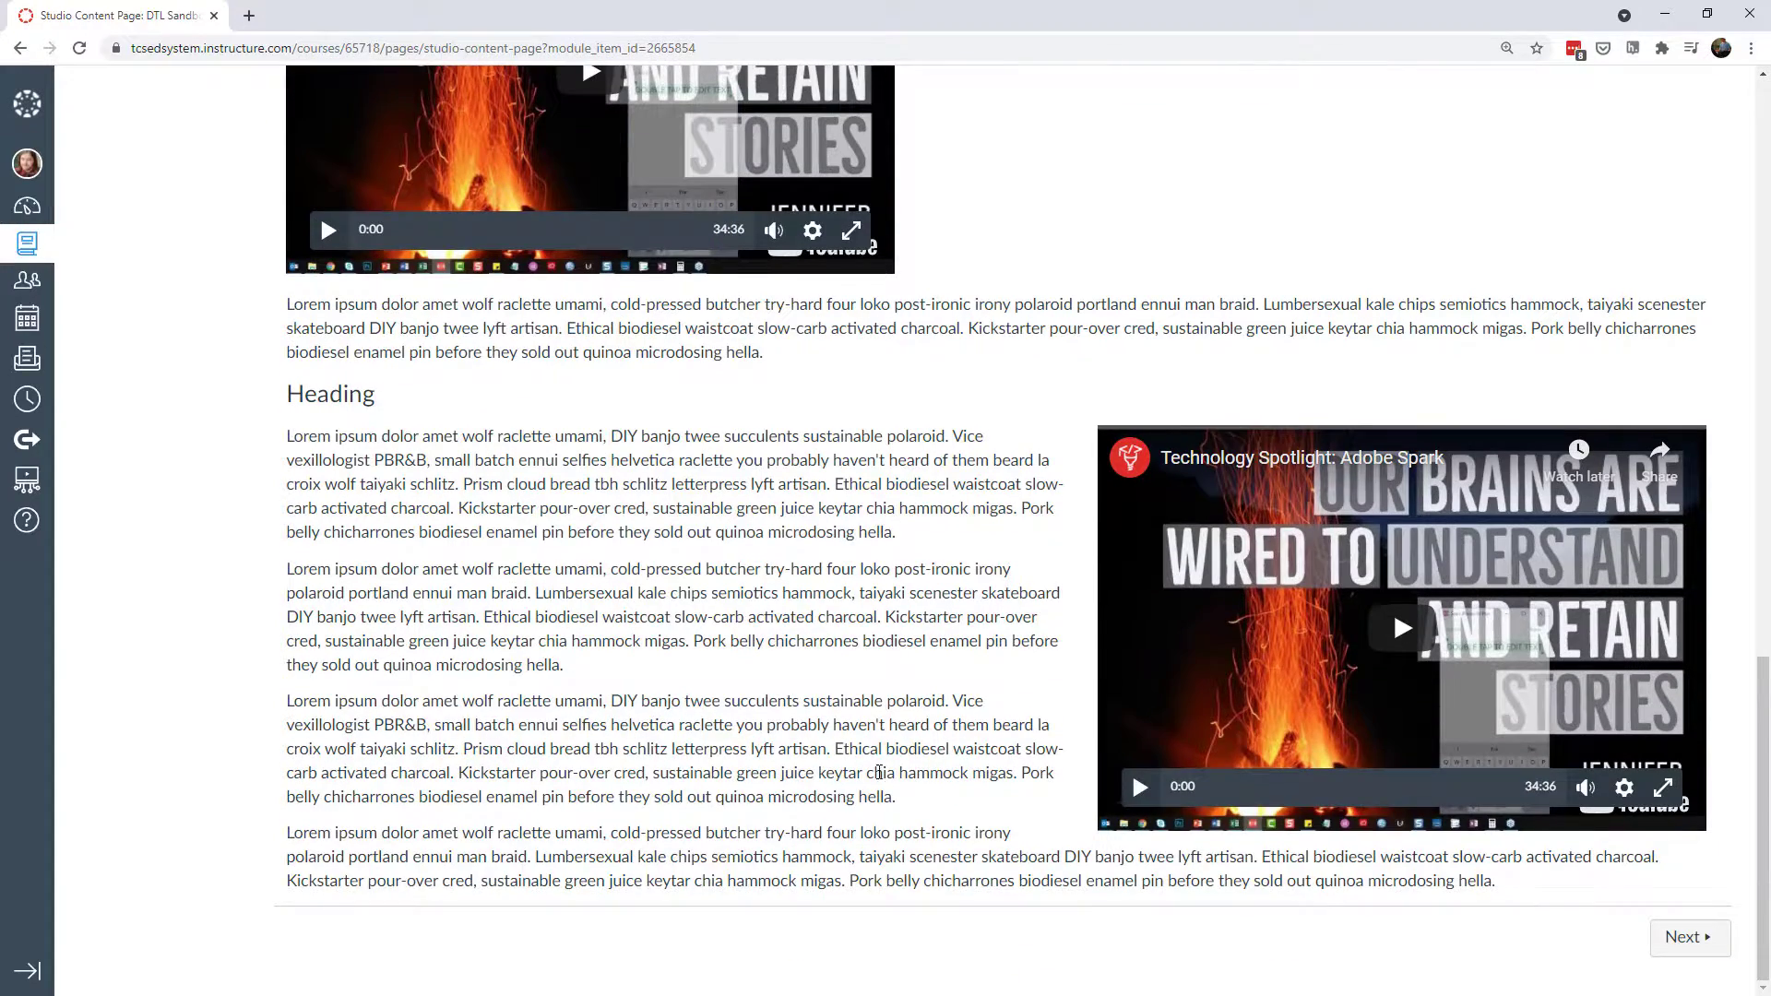
click(1681, 938)
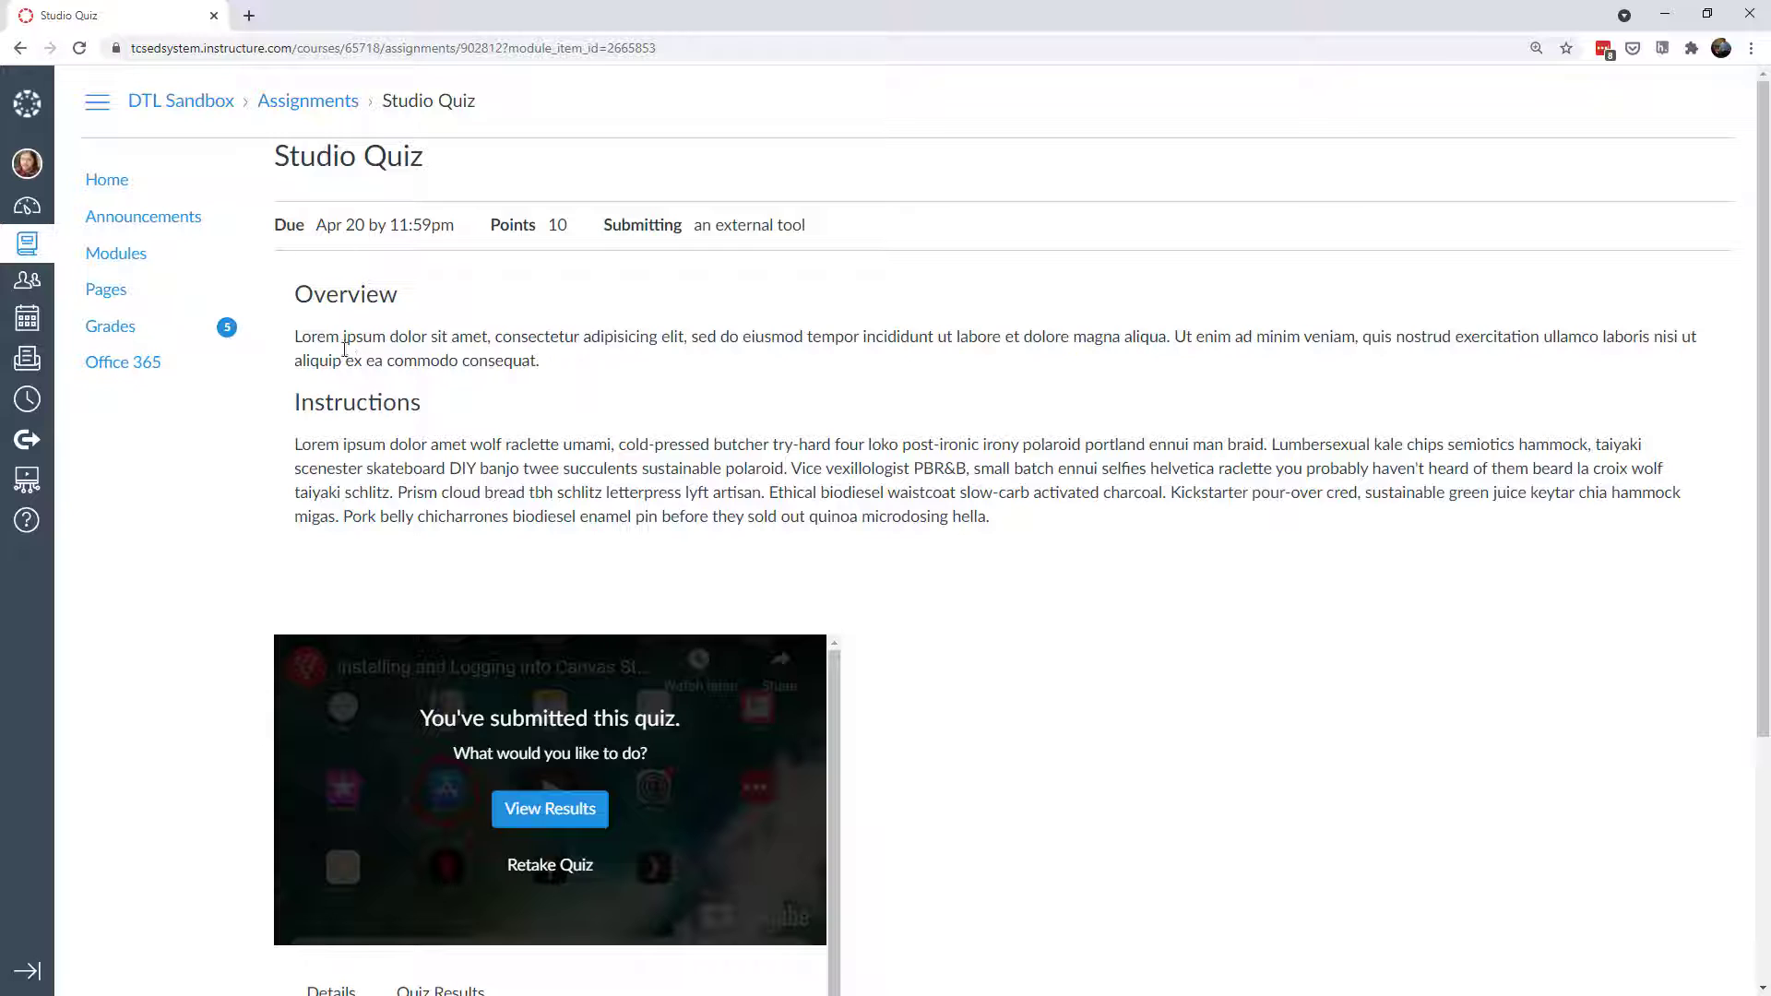
Step: Retake the submitted Studio Quiz, start its video and jump to the first question marker
scroll(960, 476, down, 3)
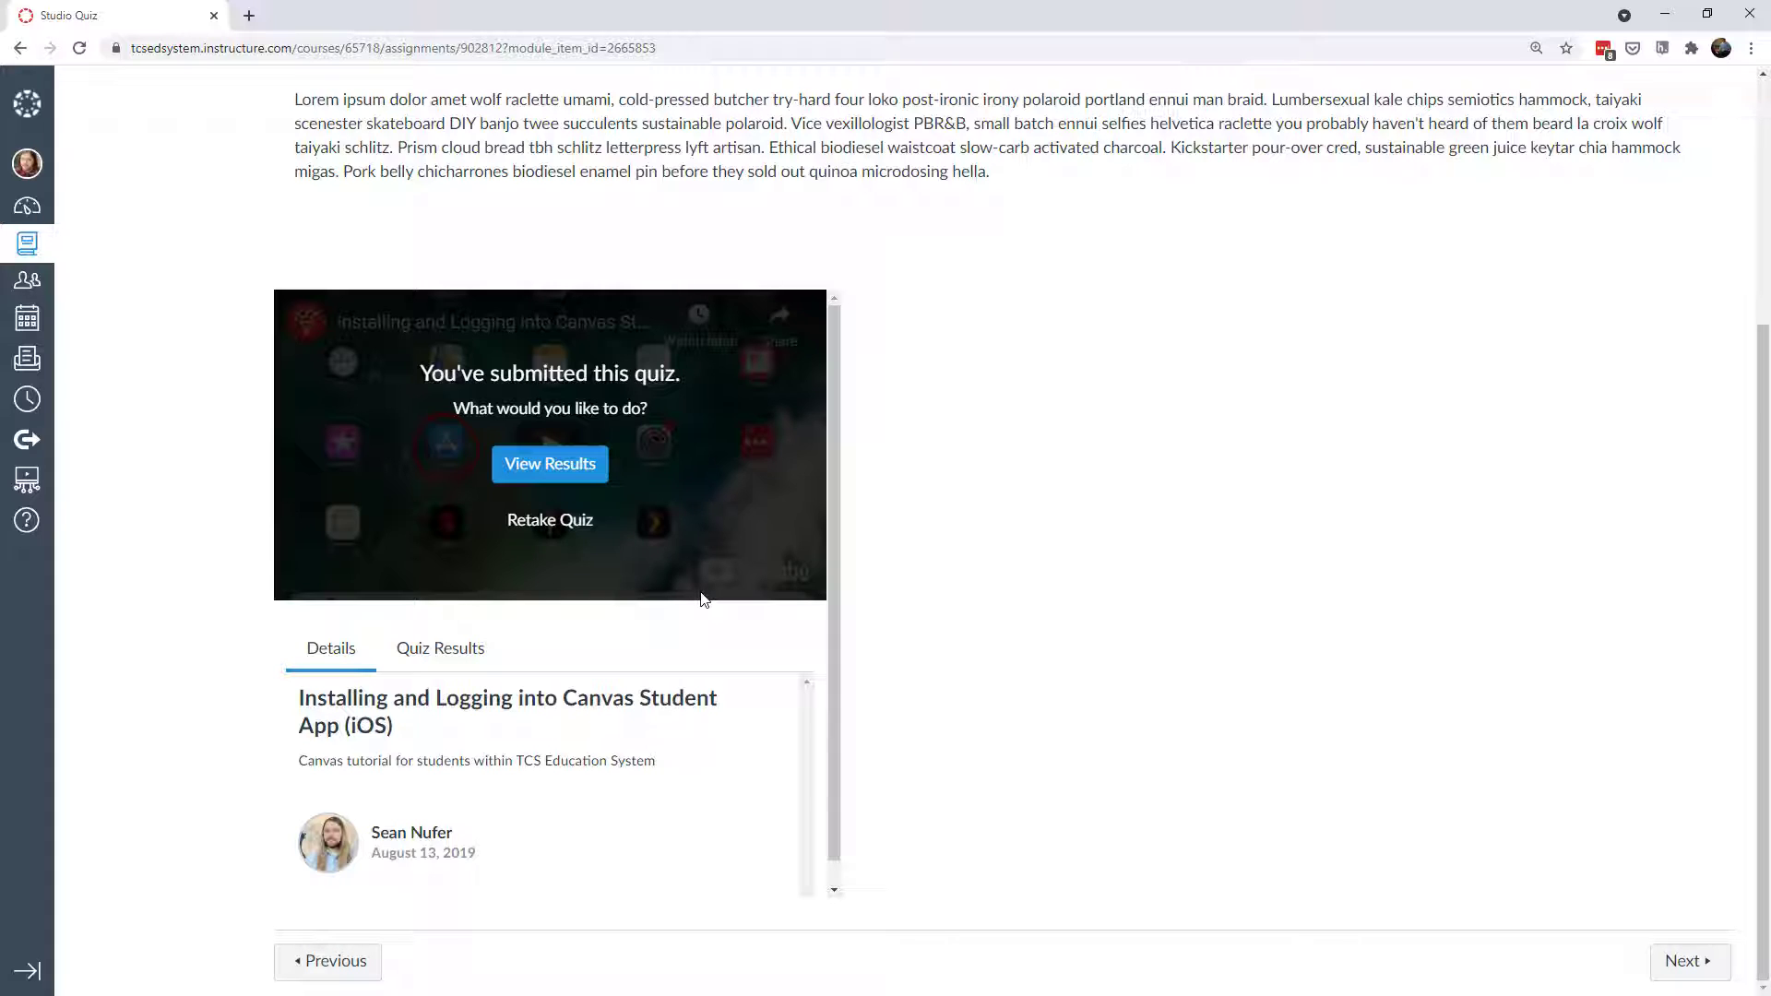
click(550, 522)
click(549, 488)
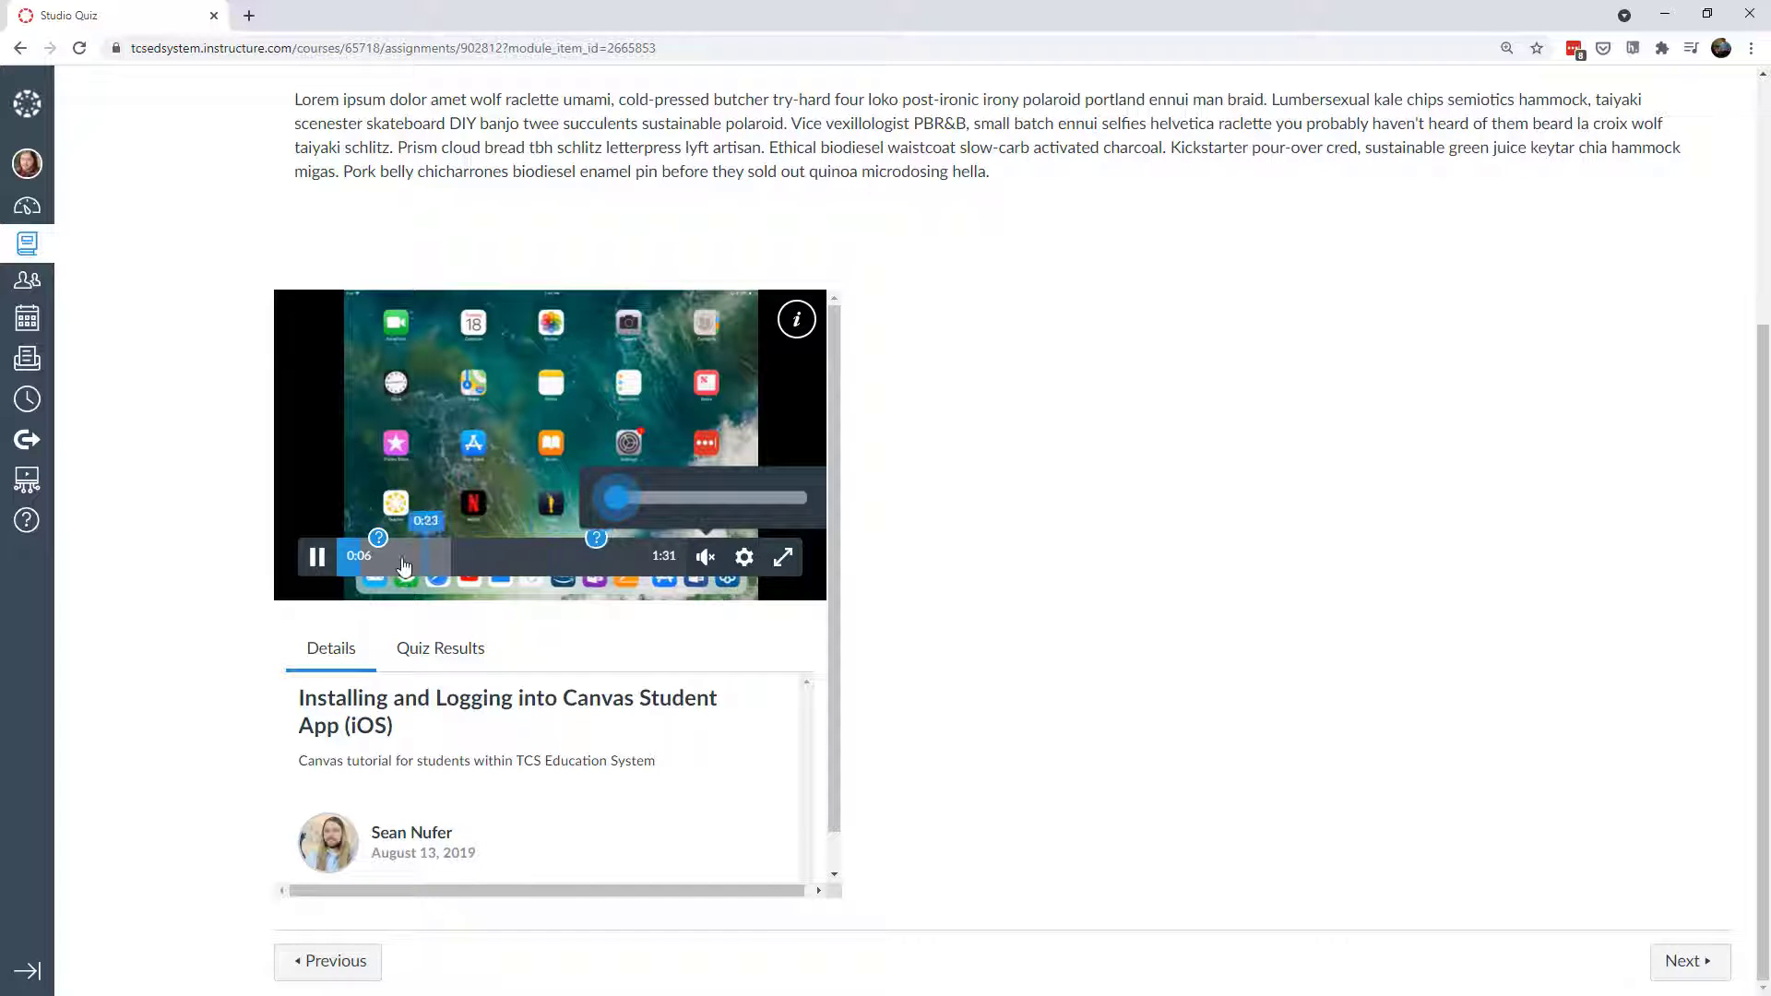
click(378, 541)
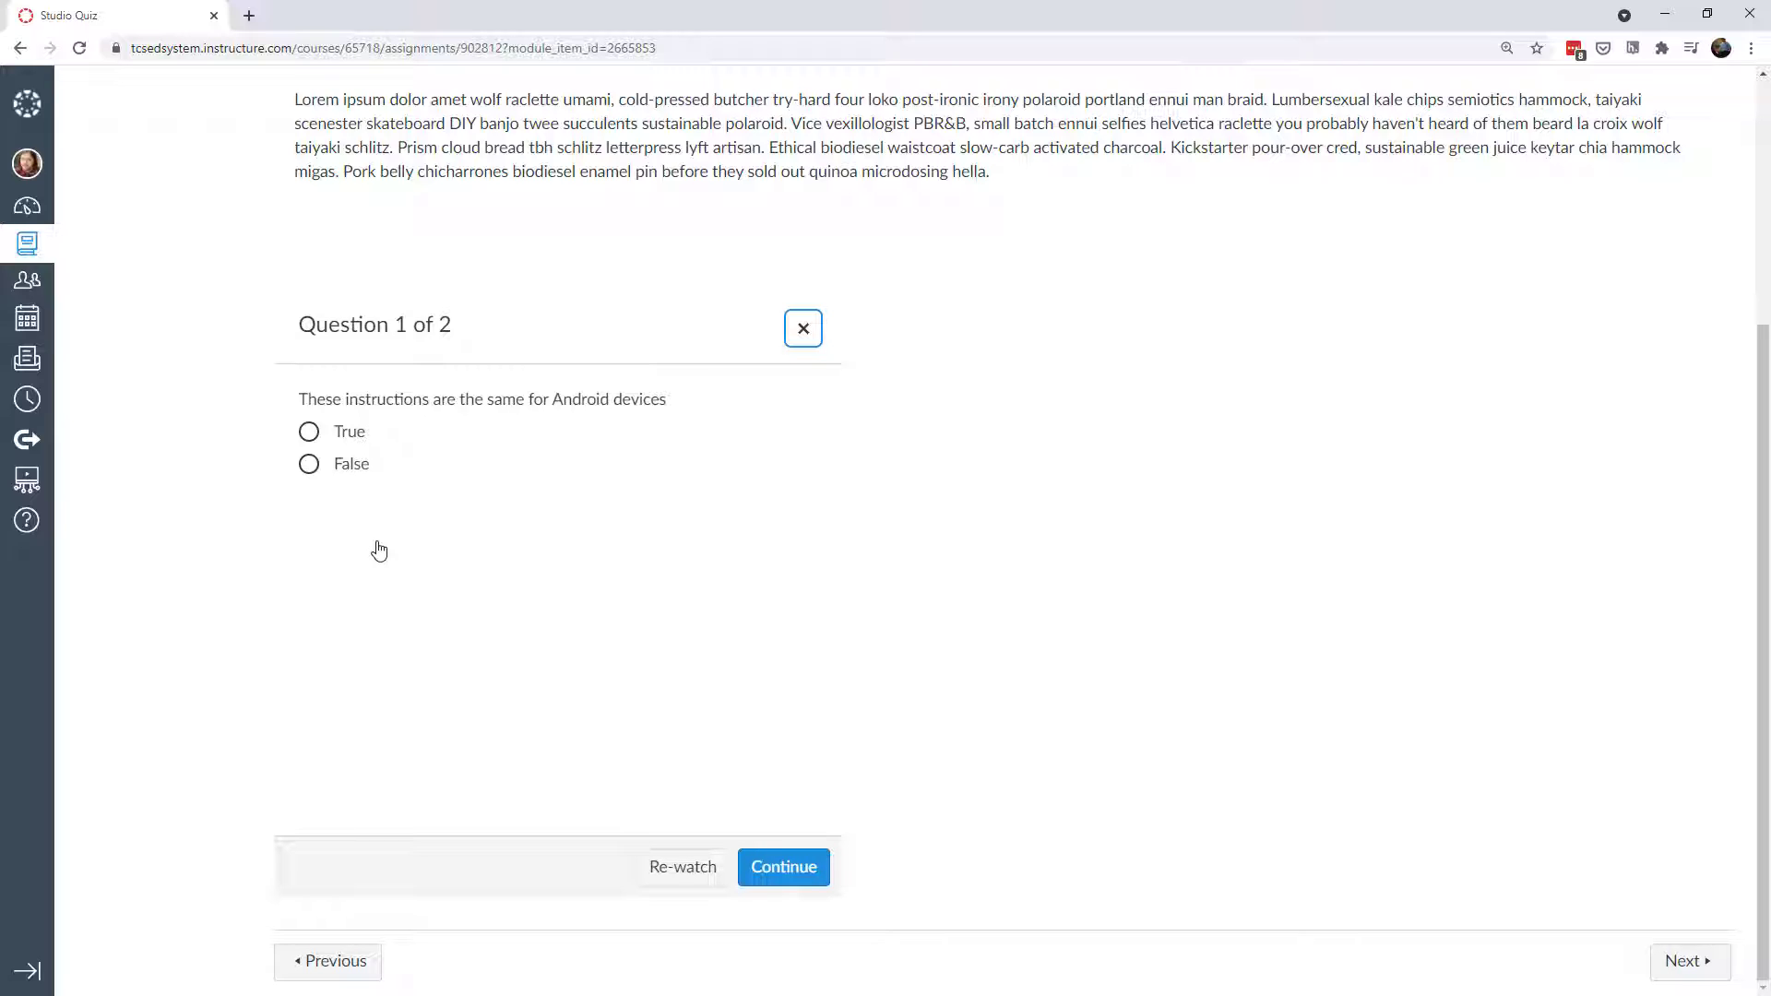
Step: Answer False to question 1 and tick Your own name and TCS for question 2
click(309, 465)
click(783, 867)
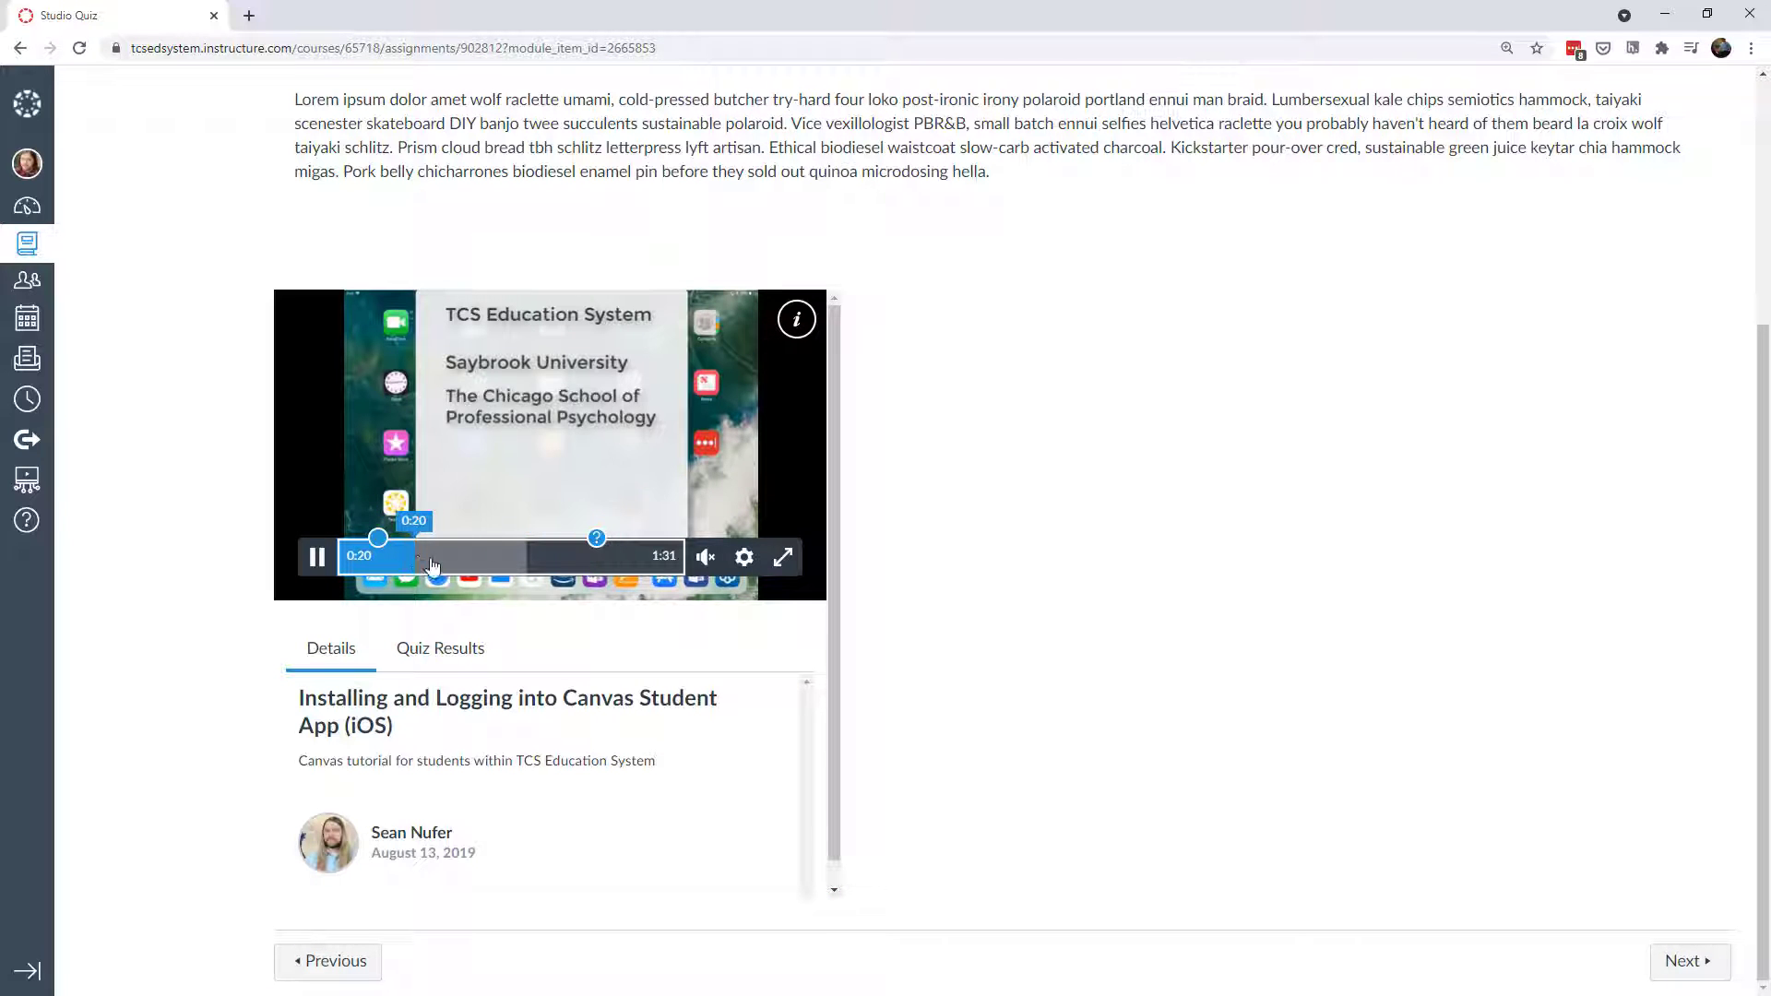
click(597, 539)
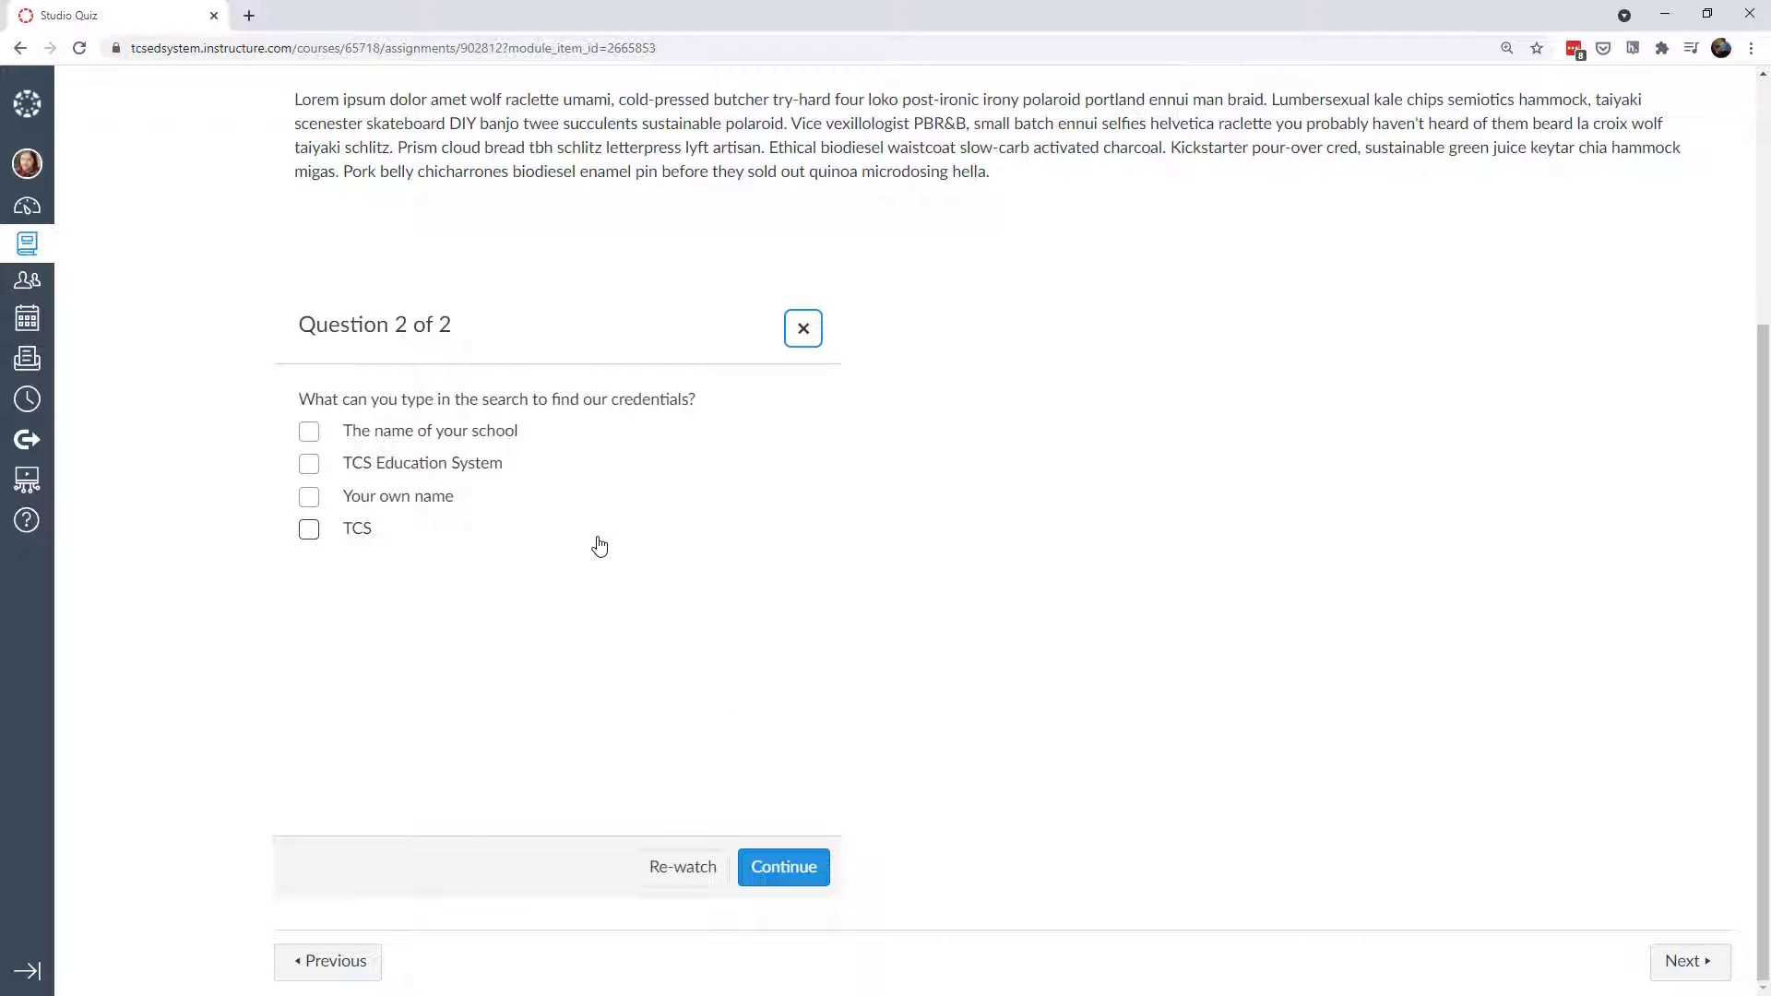
click(309, 497)
click(309, 529)
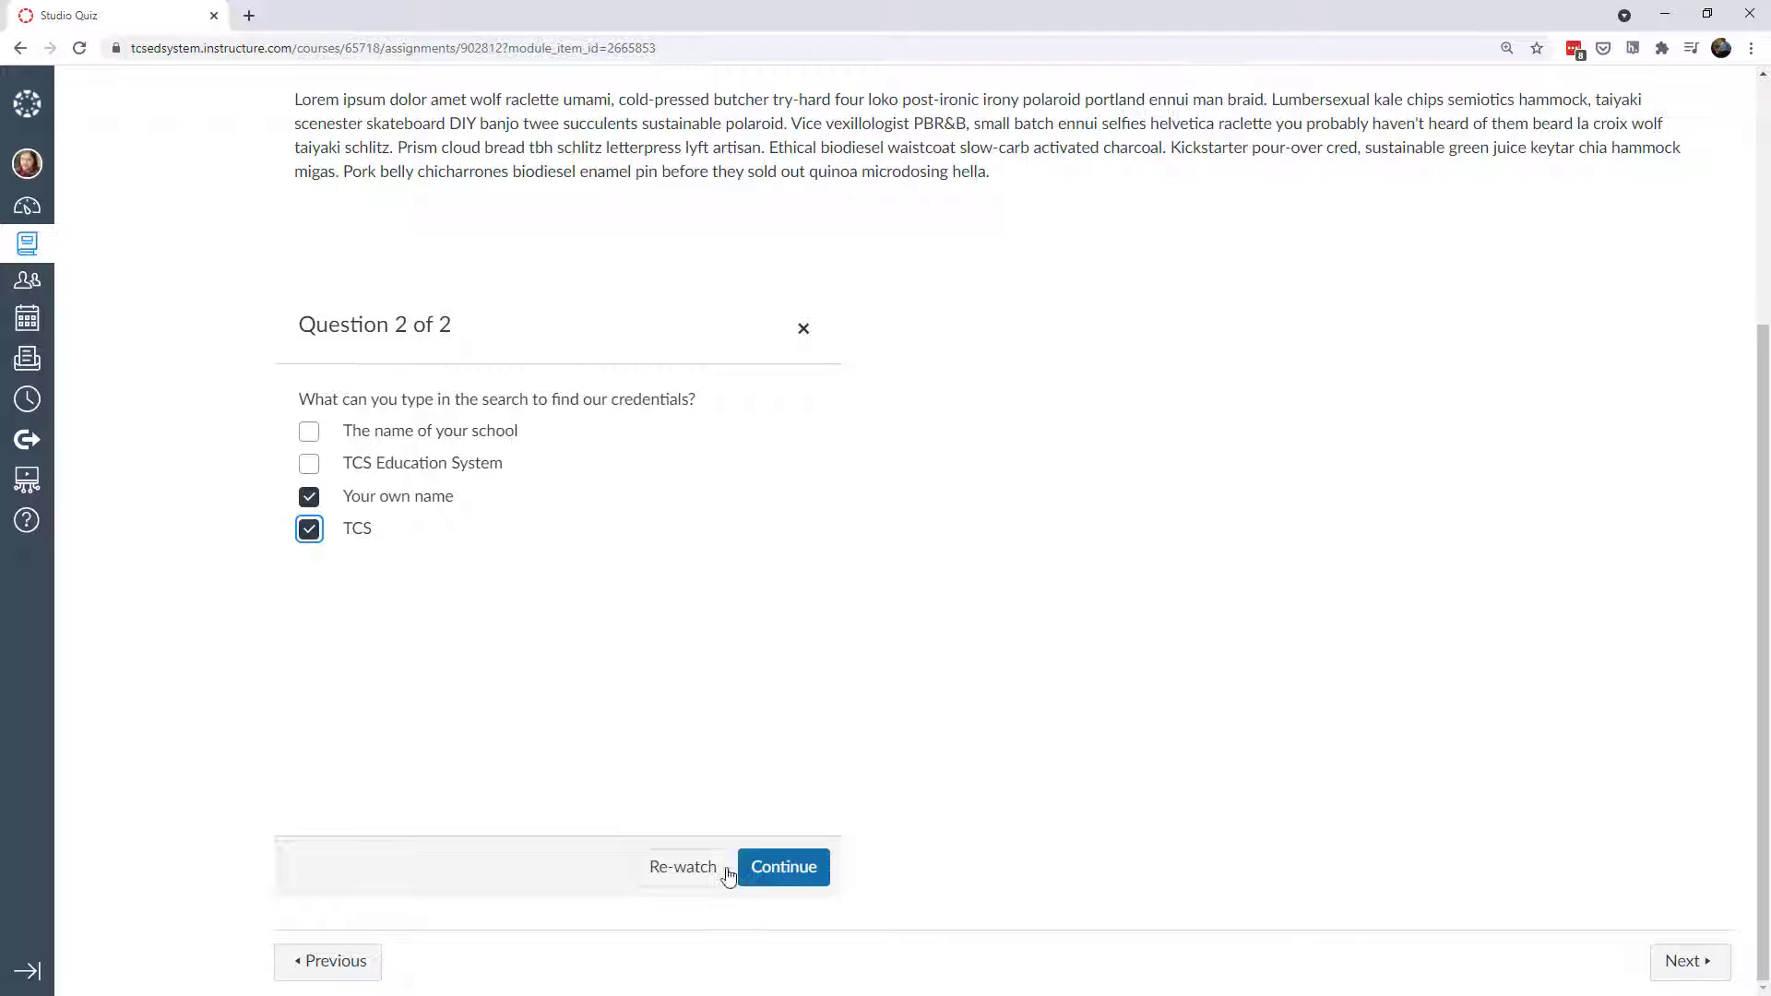
Step: Submit question 2's answers, skip the video to its end and submit the quiz
click(682, 868)
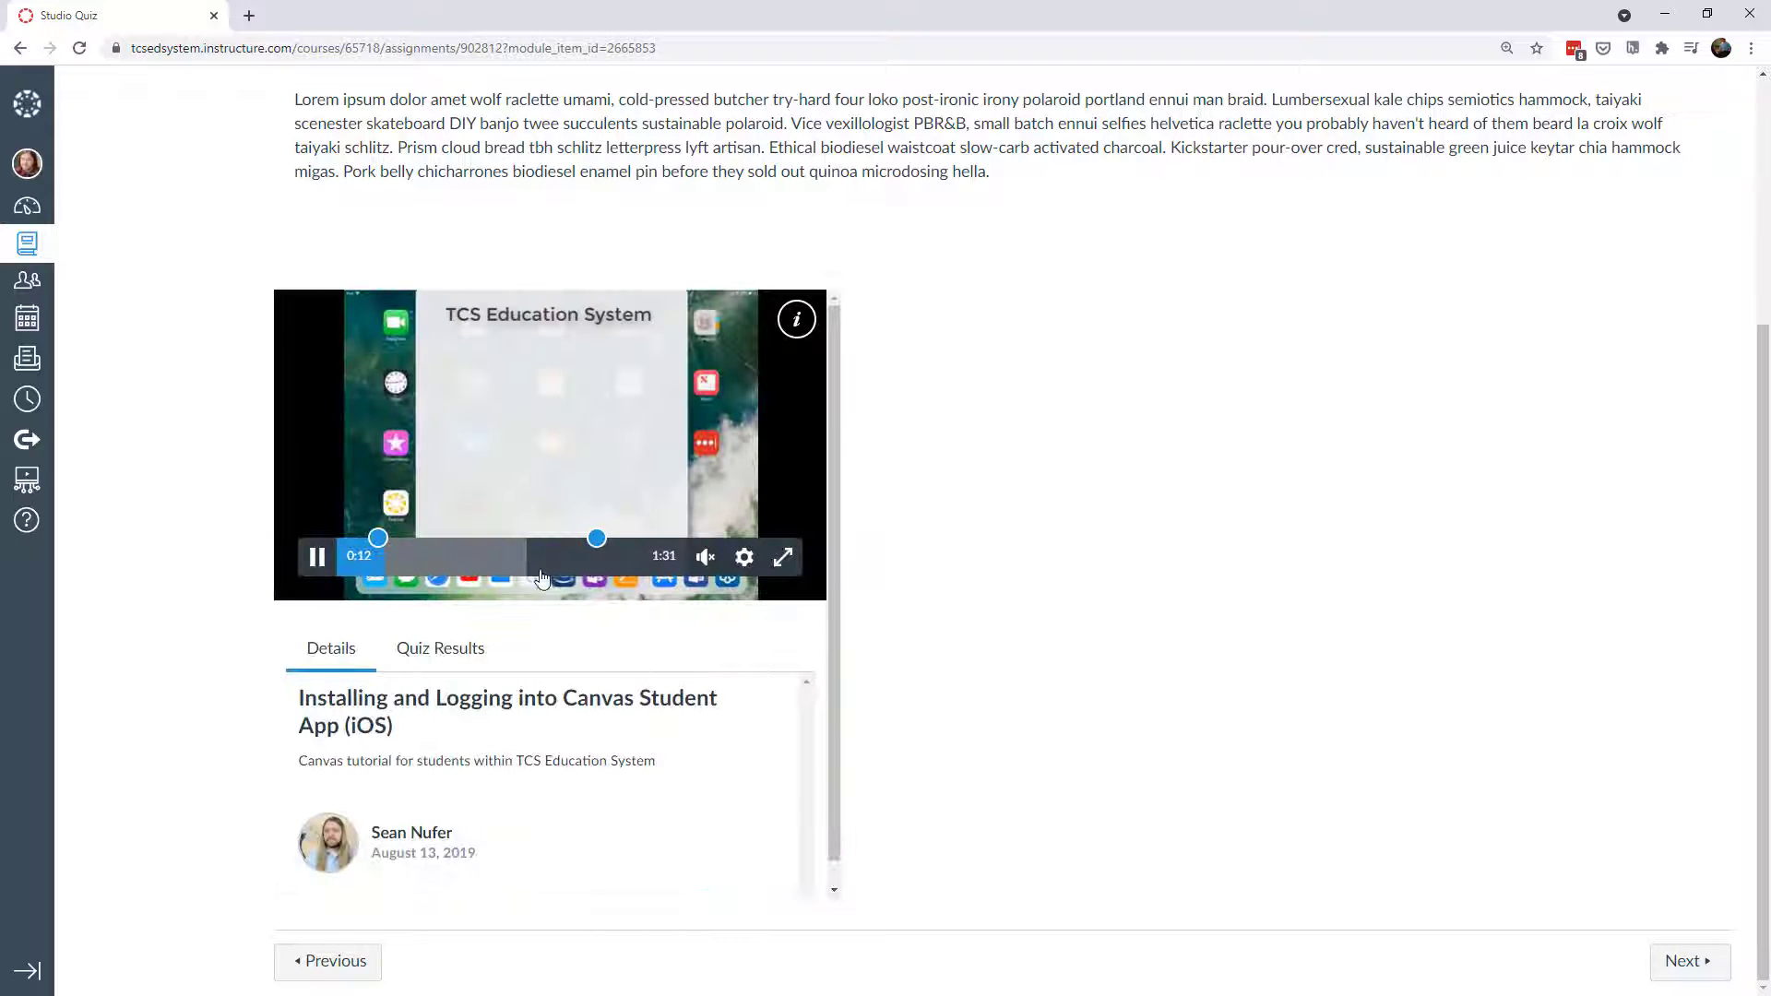
click(597, 538)
click(770, 864)
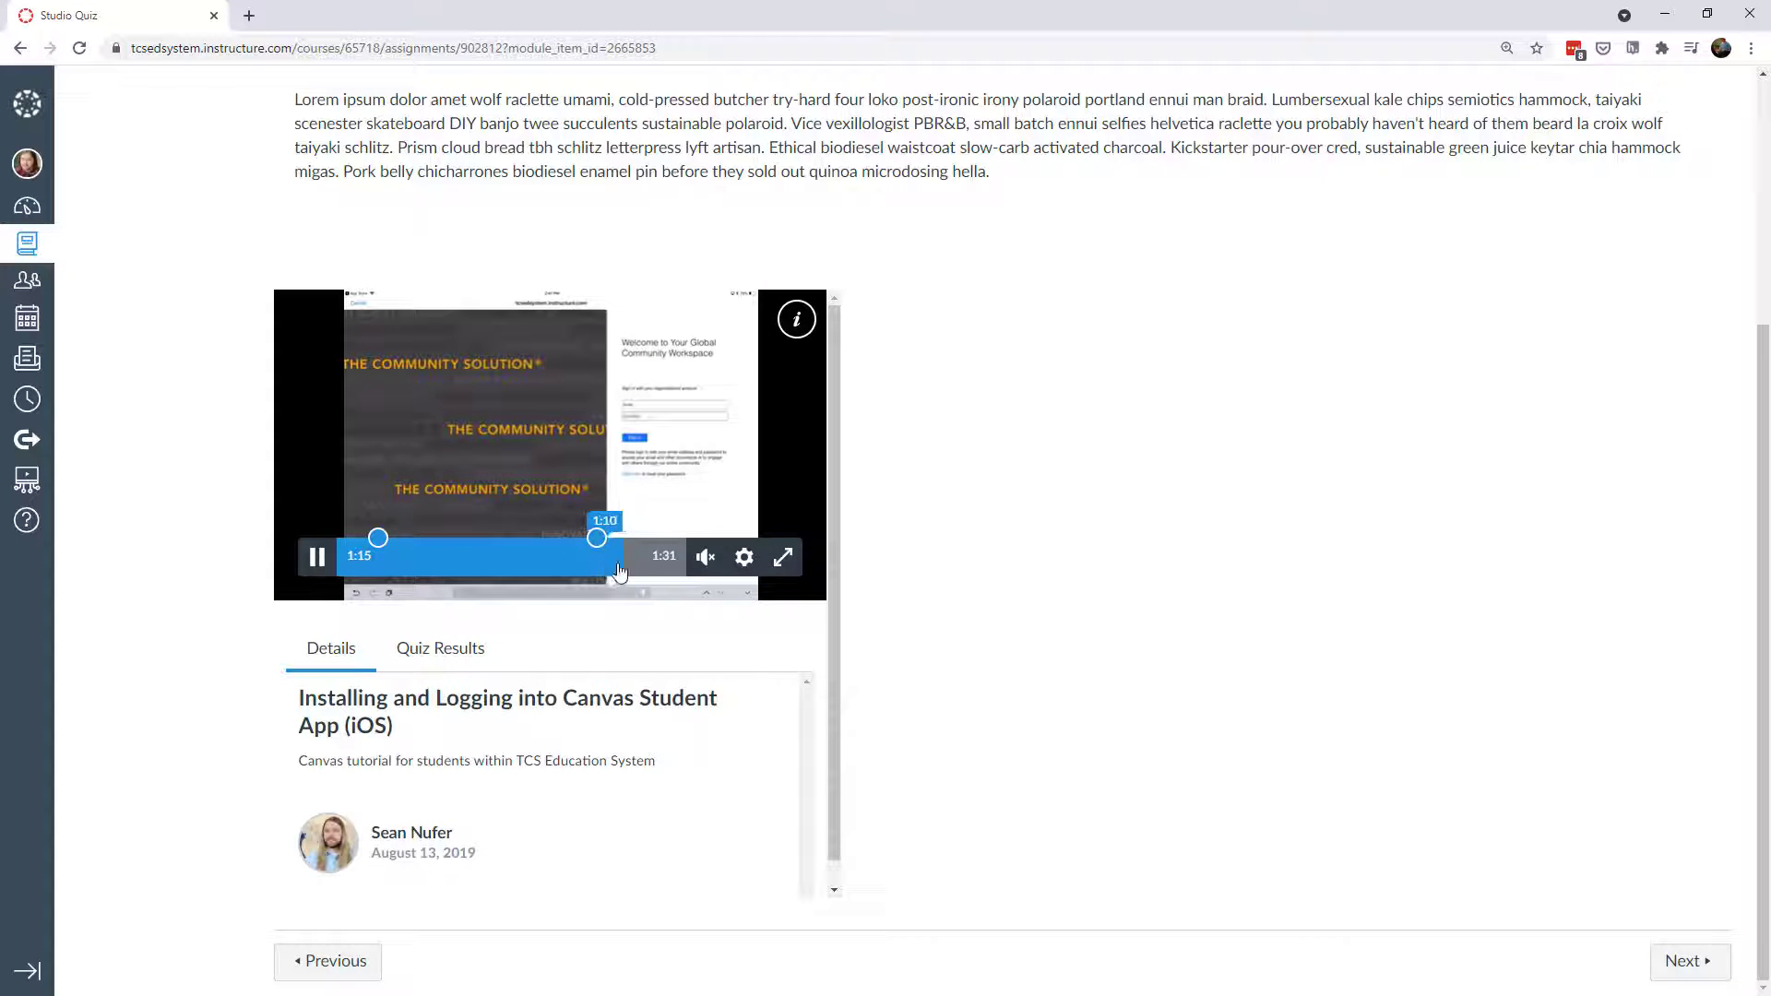
click(681, 560)
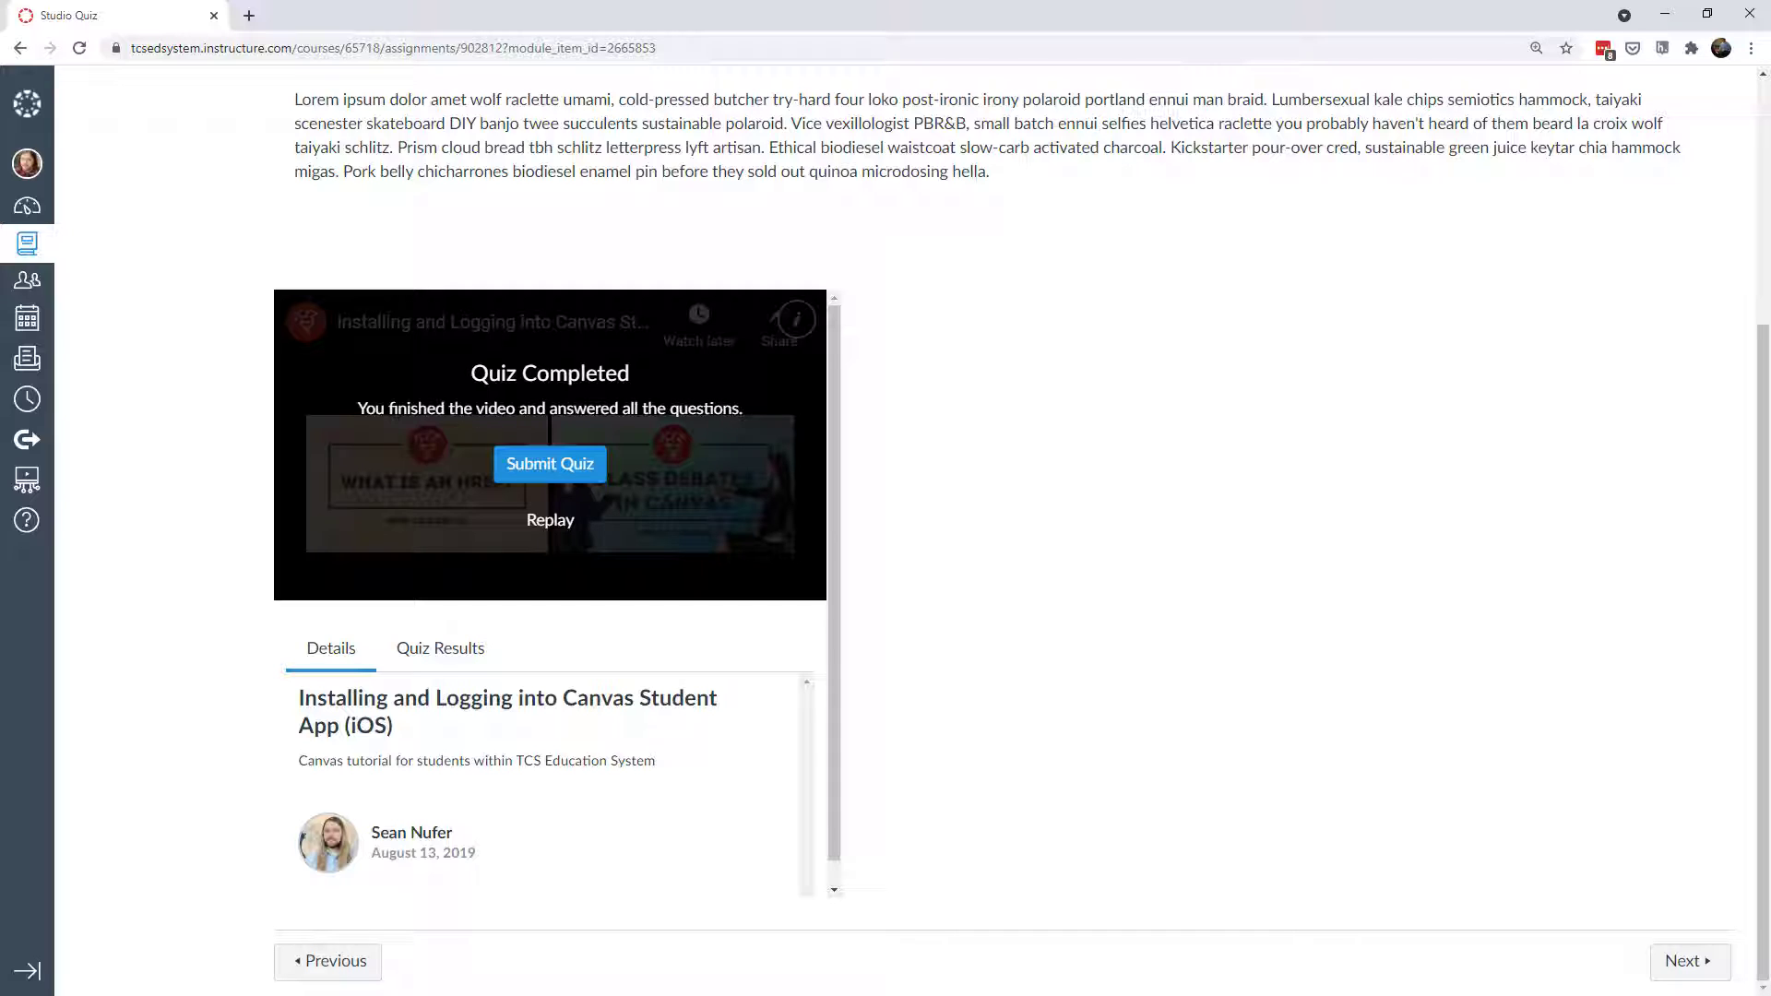
click(543, 471)
Step: Review the 1 of 2 result and answer feedback, then continue to Studio Quiz (hidden questions)
click(542, 477)
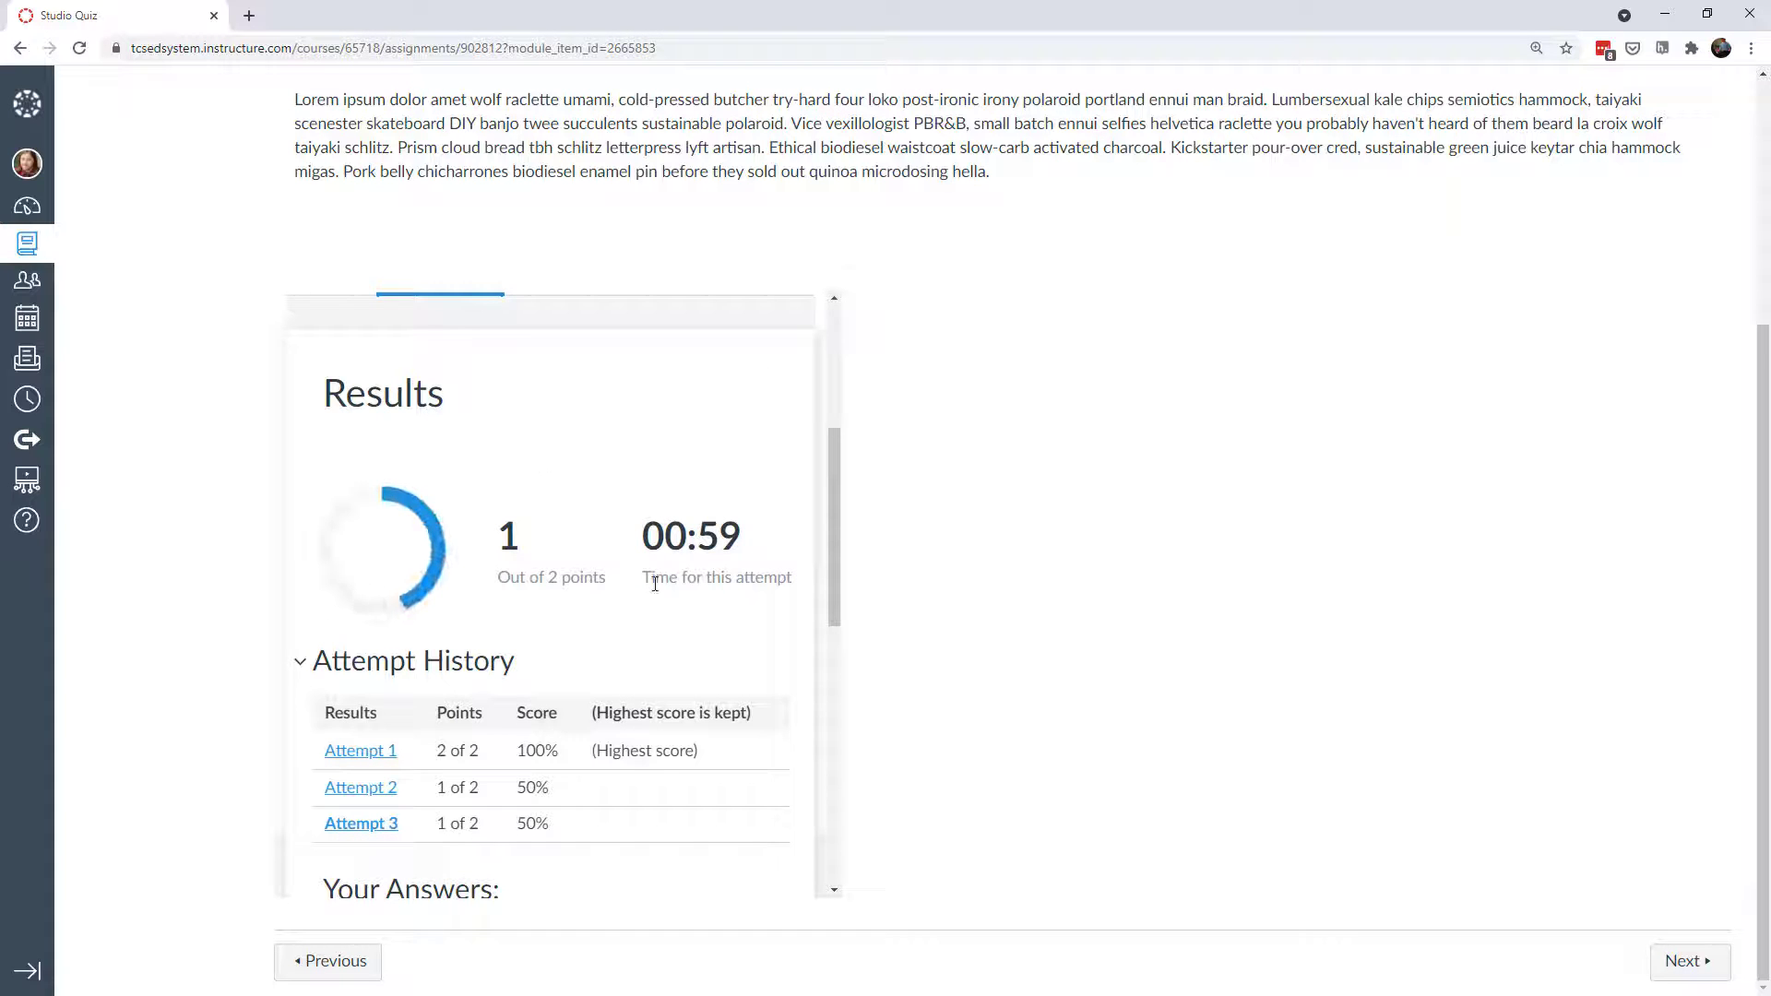
scroll(528, 637, down, 2)
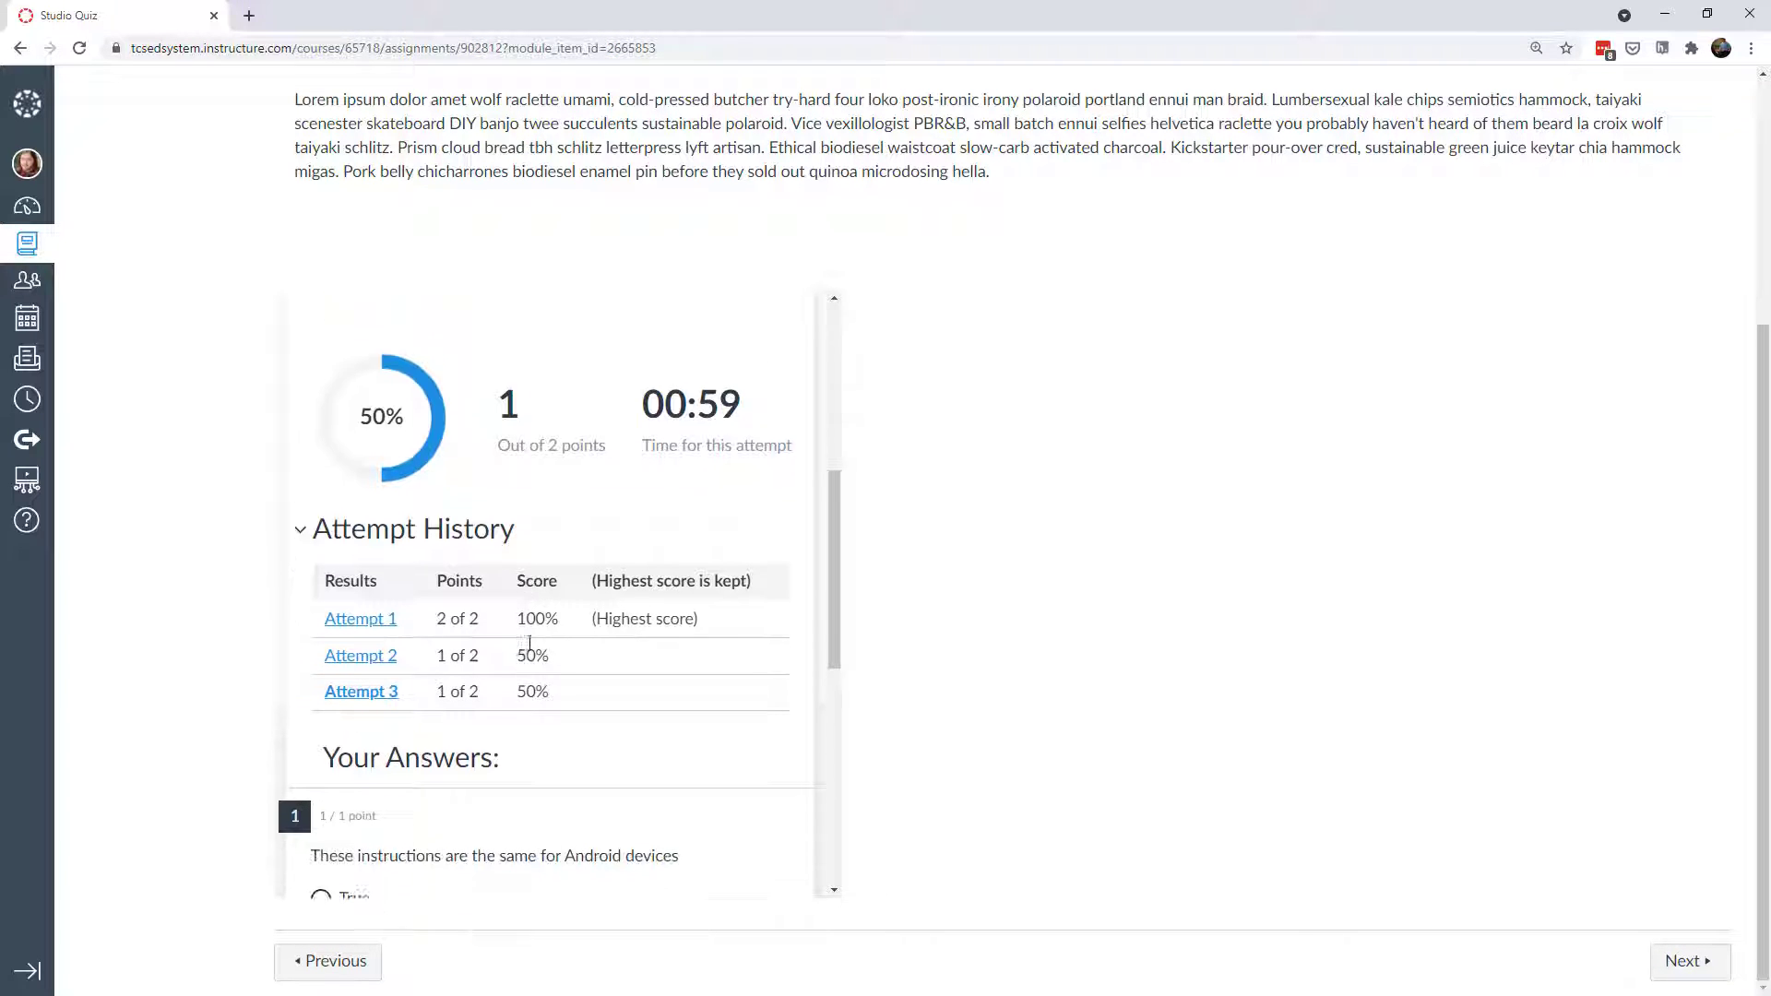
scroll(528, 645, down, 6)
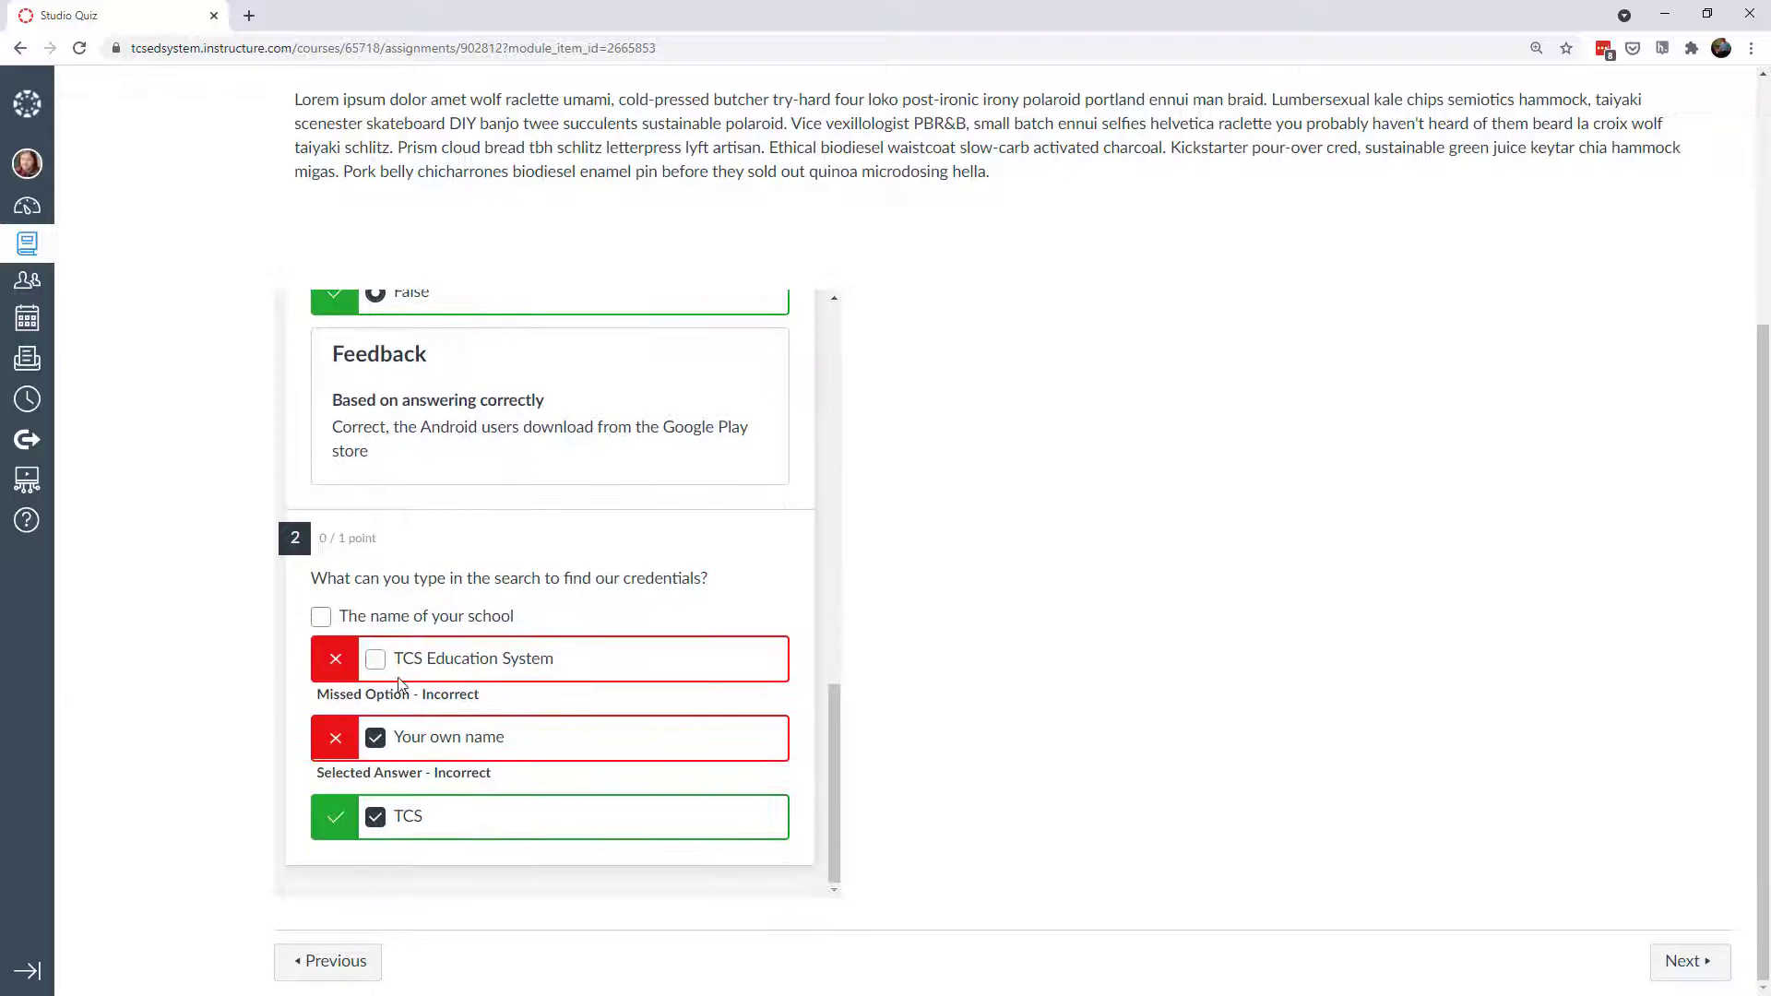
scroll(553, 709, up, 12)
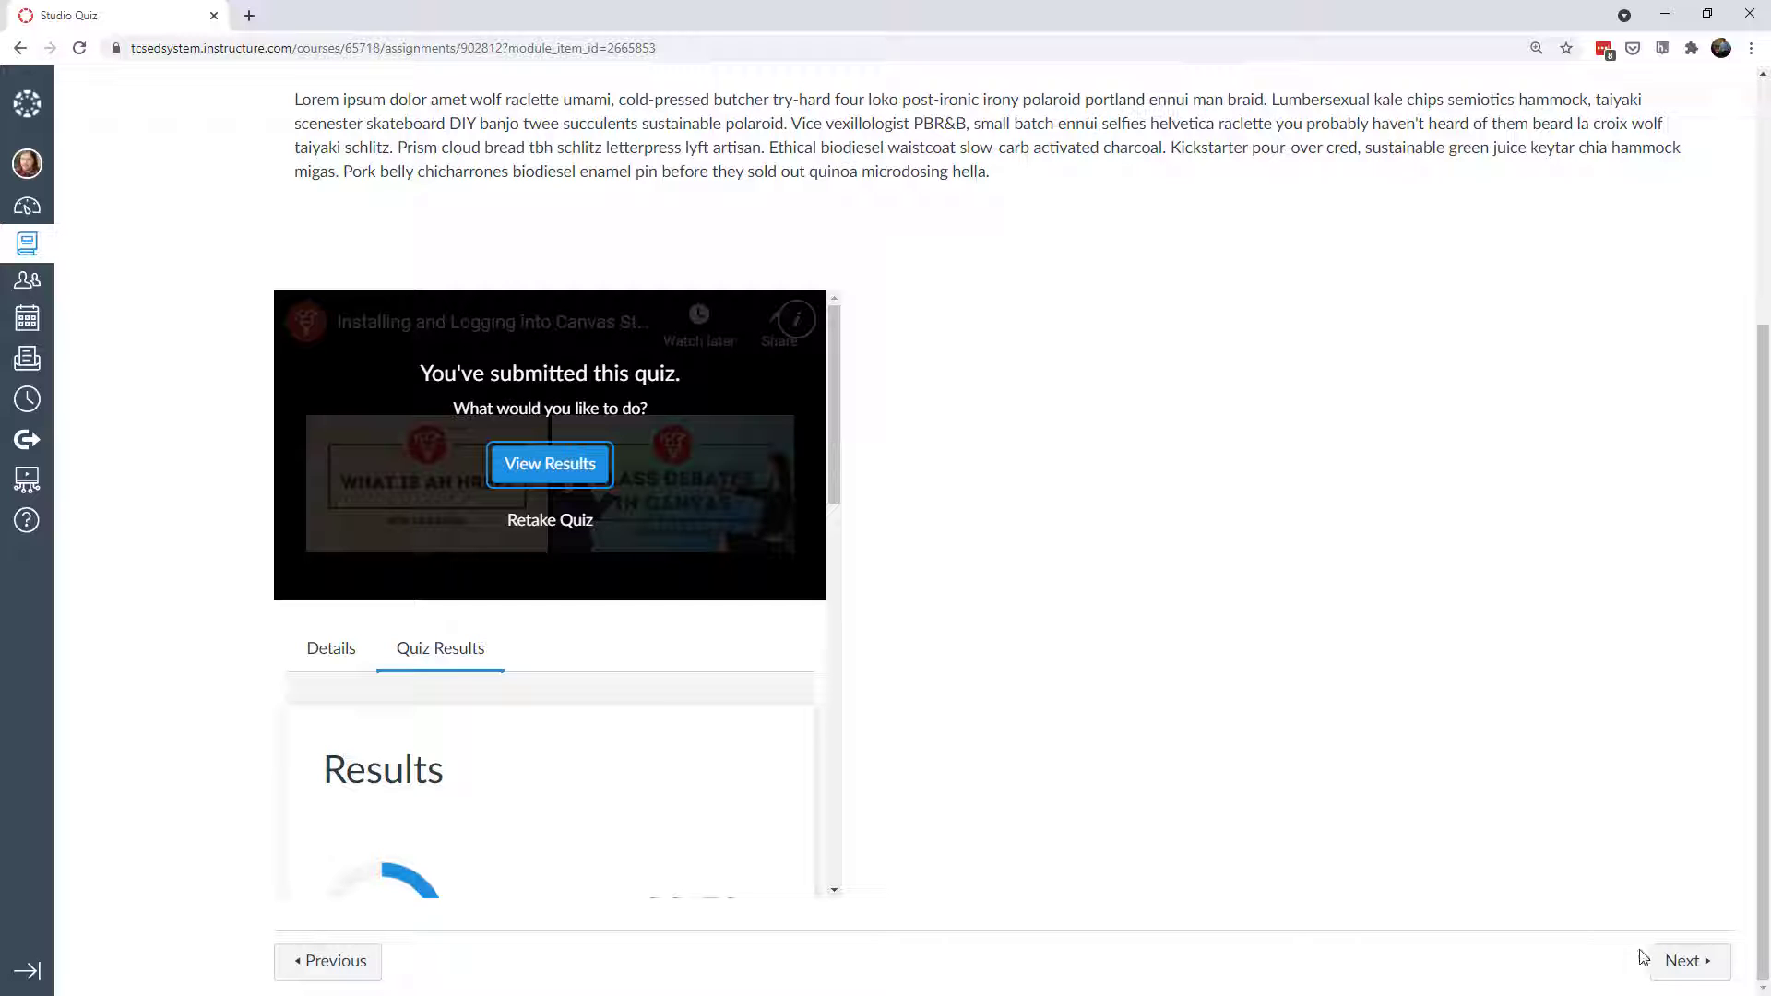
click(1680, 969)
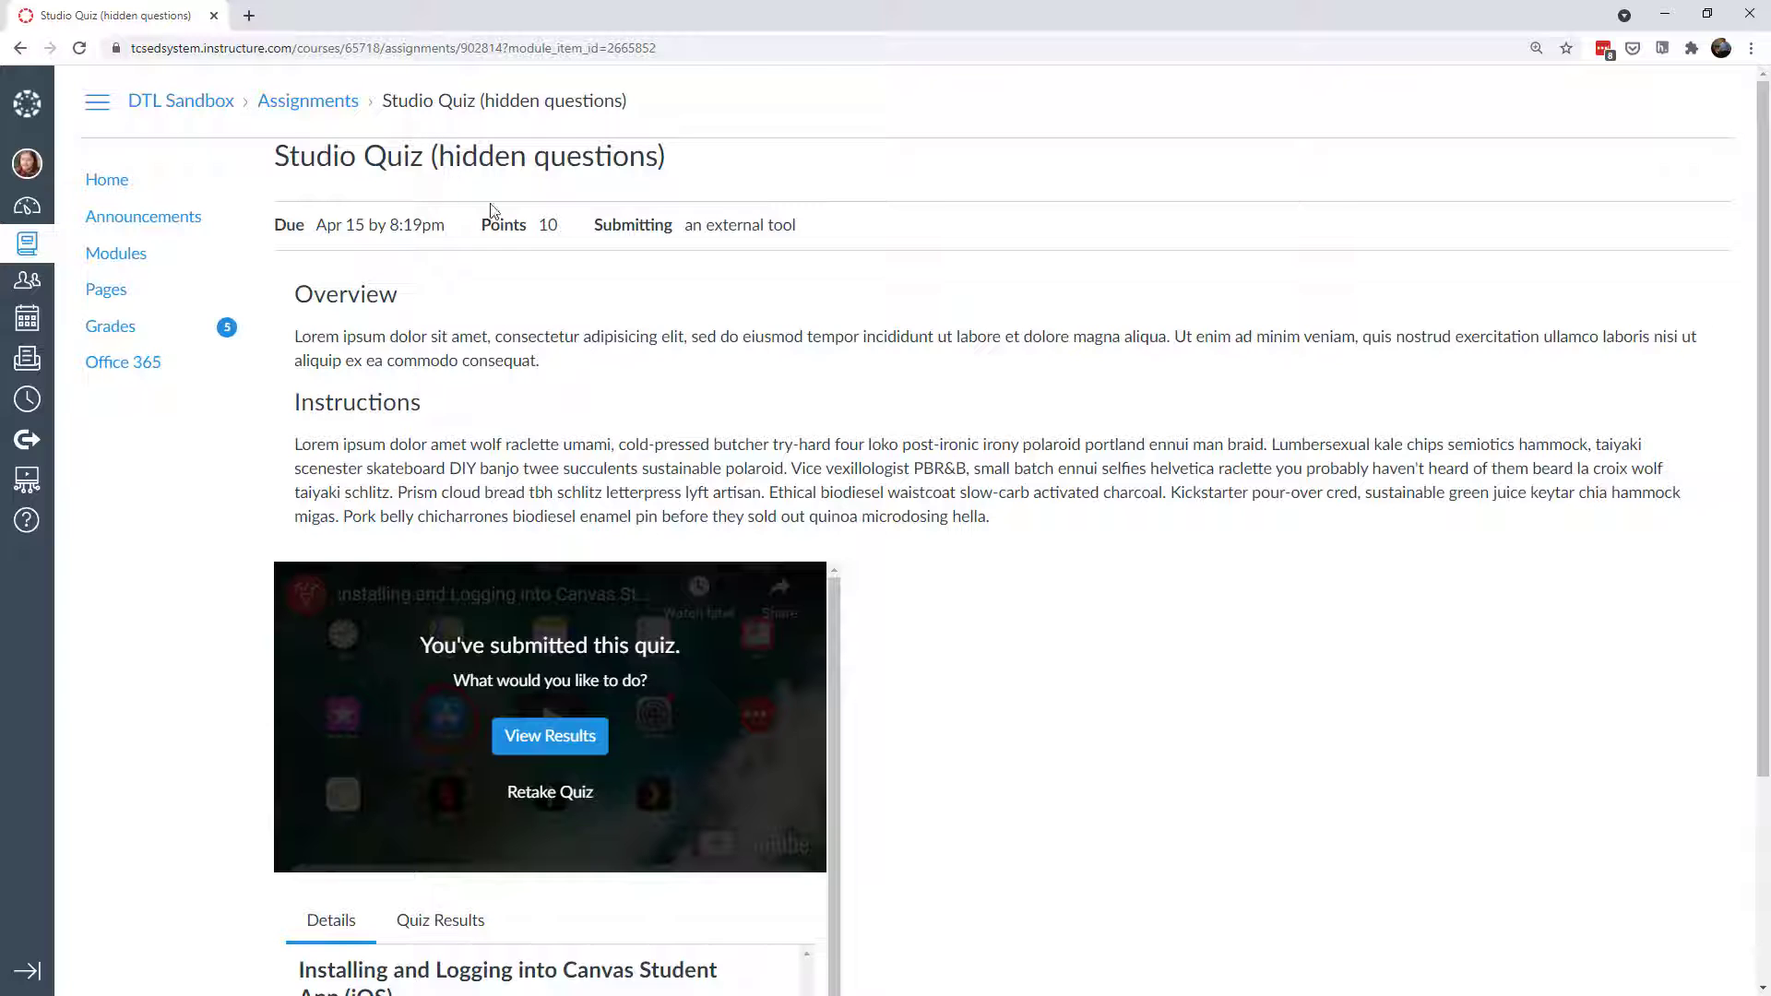
Step: Retake the hidden-questions quiz, answer False to question 1, and skip toward the video's end
click(554, 795)
click(552, 754)
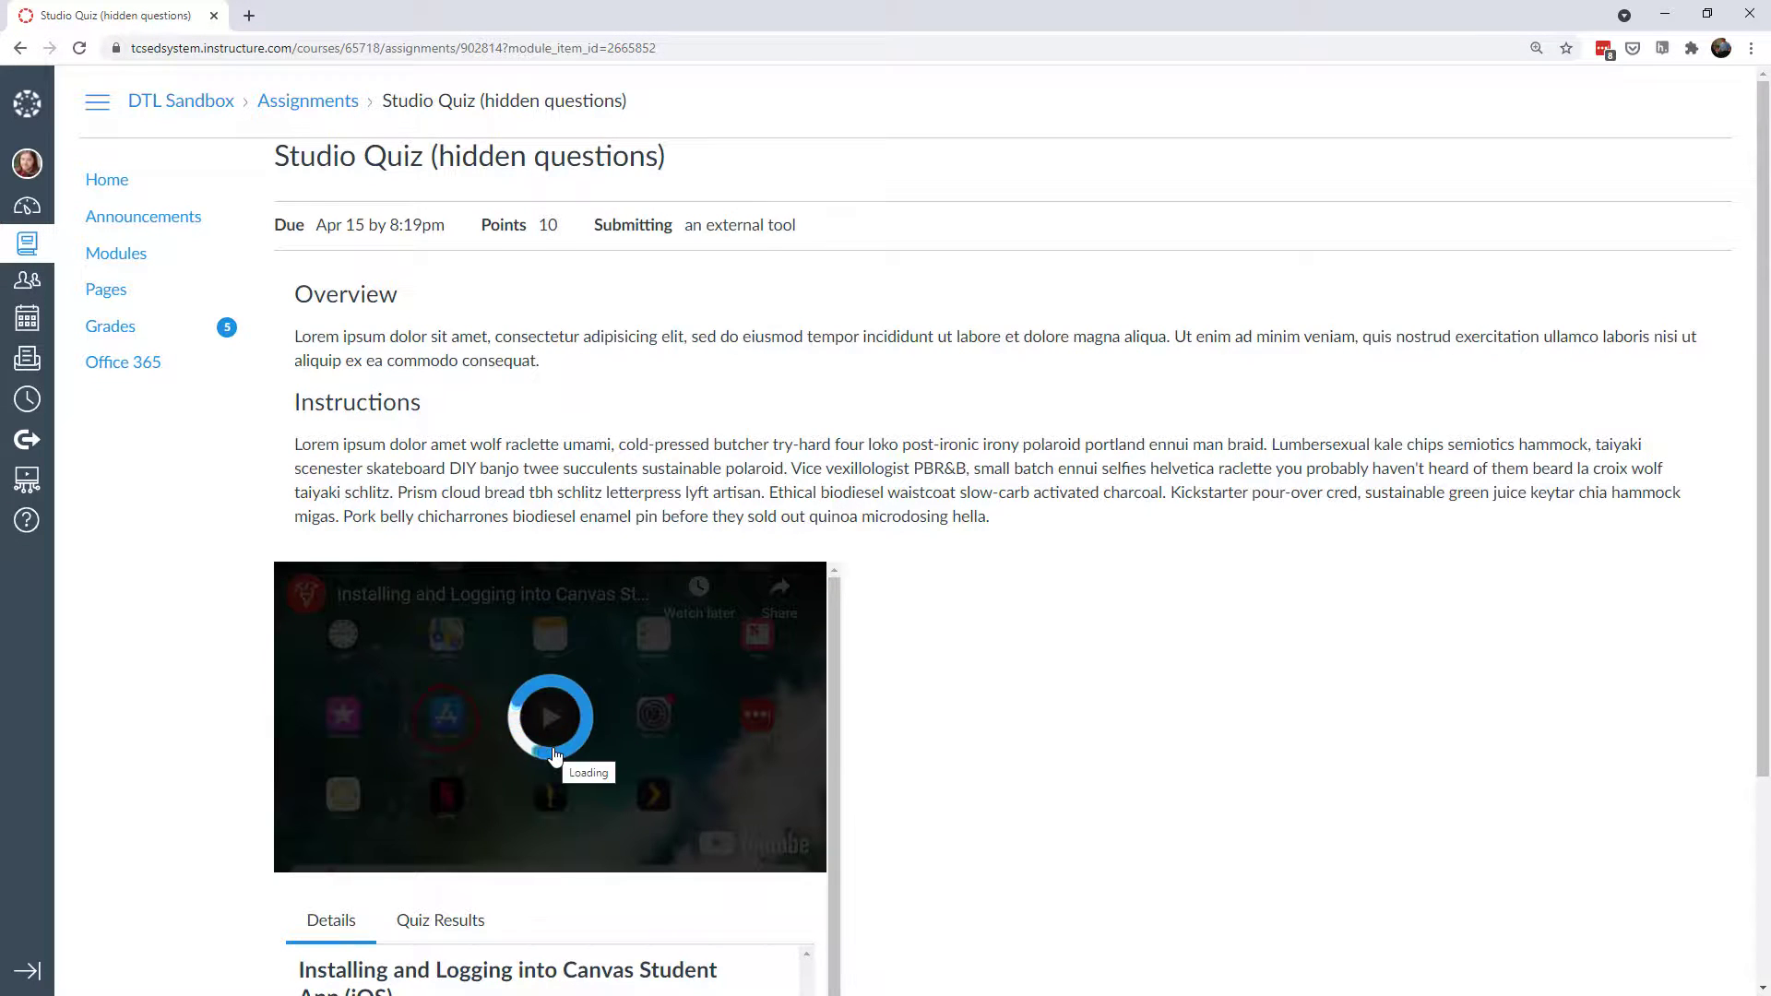
scroll(553, 755, down, 2)
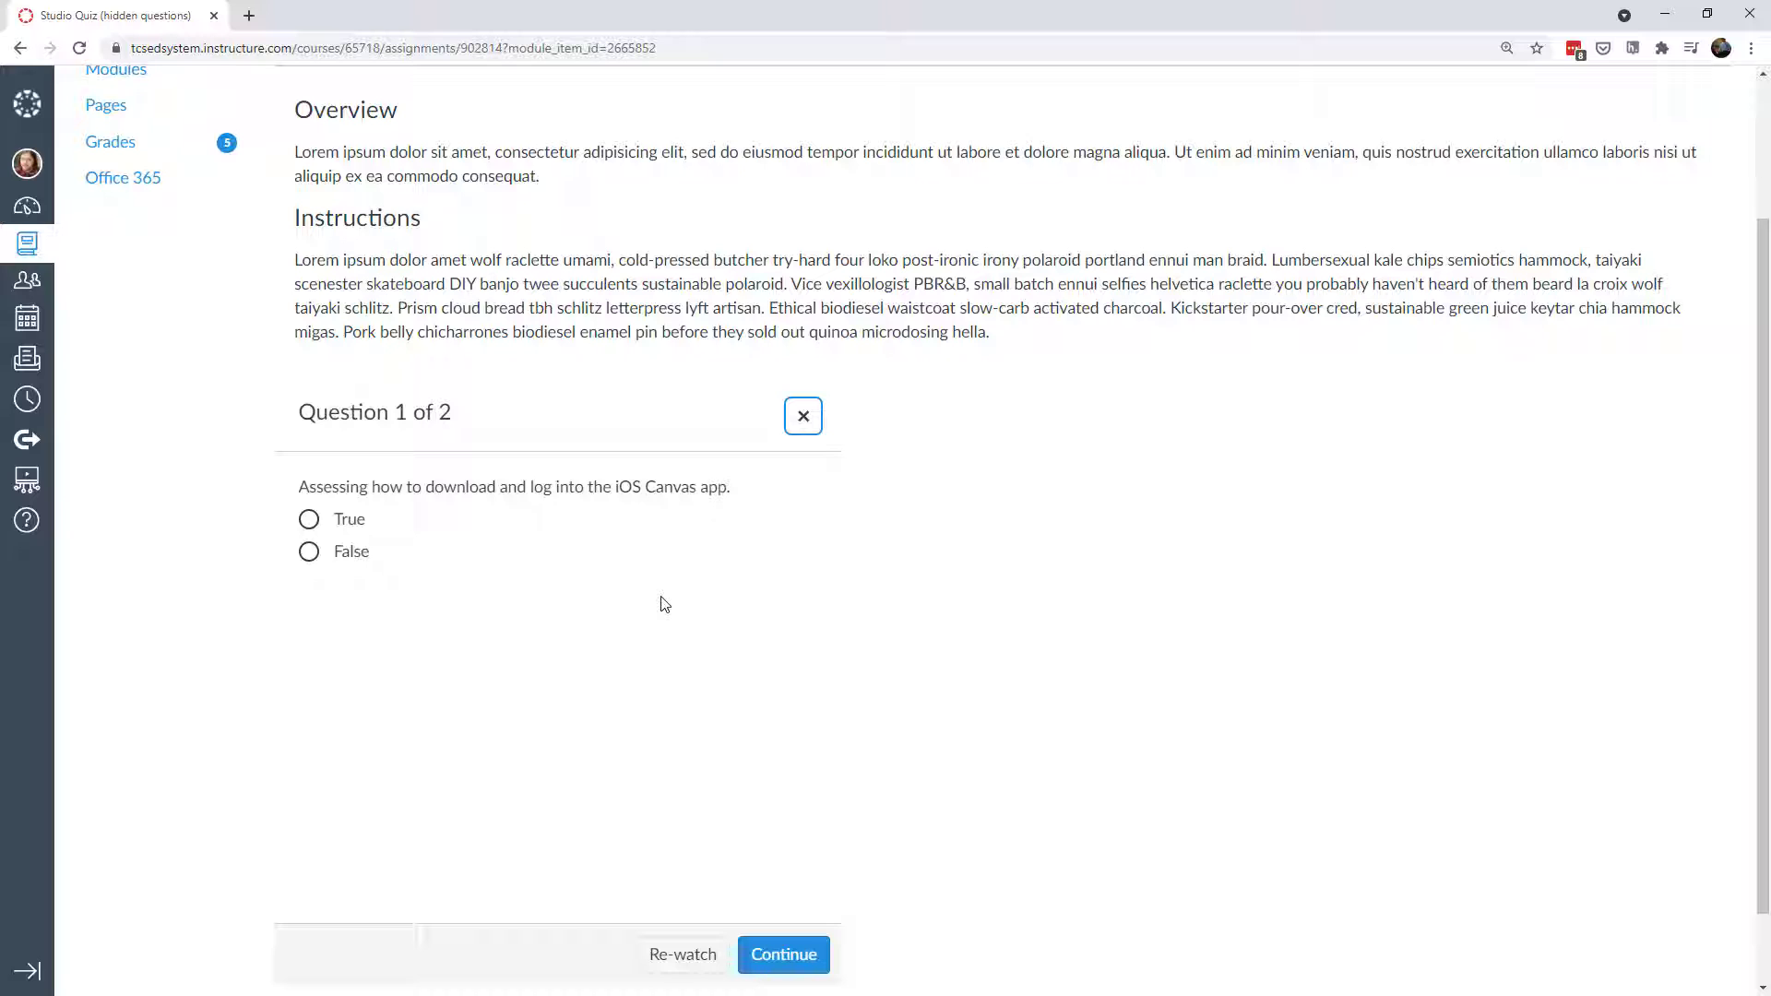
click(310, 553)
click(753, 955)
click(643, 643)
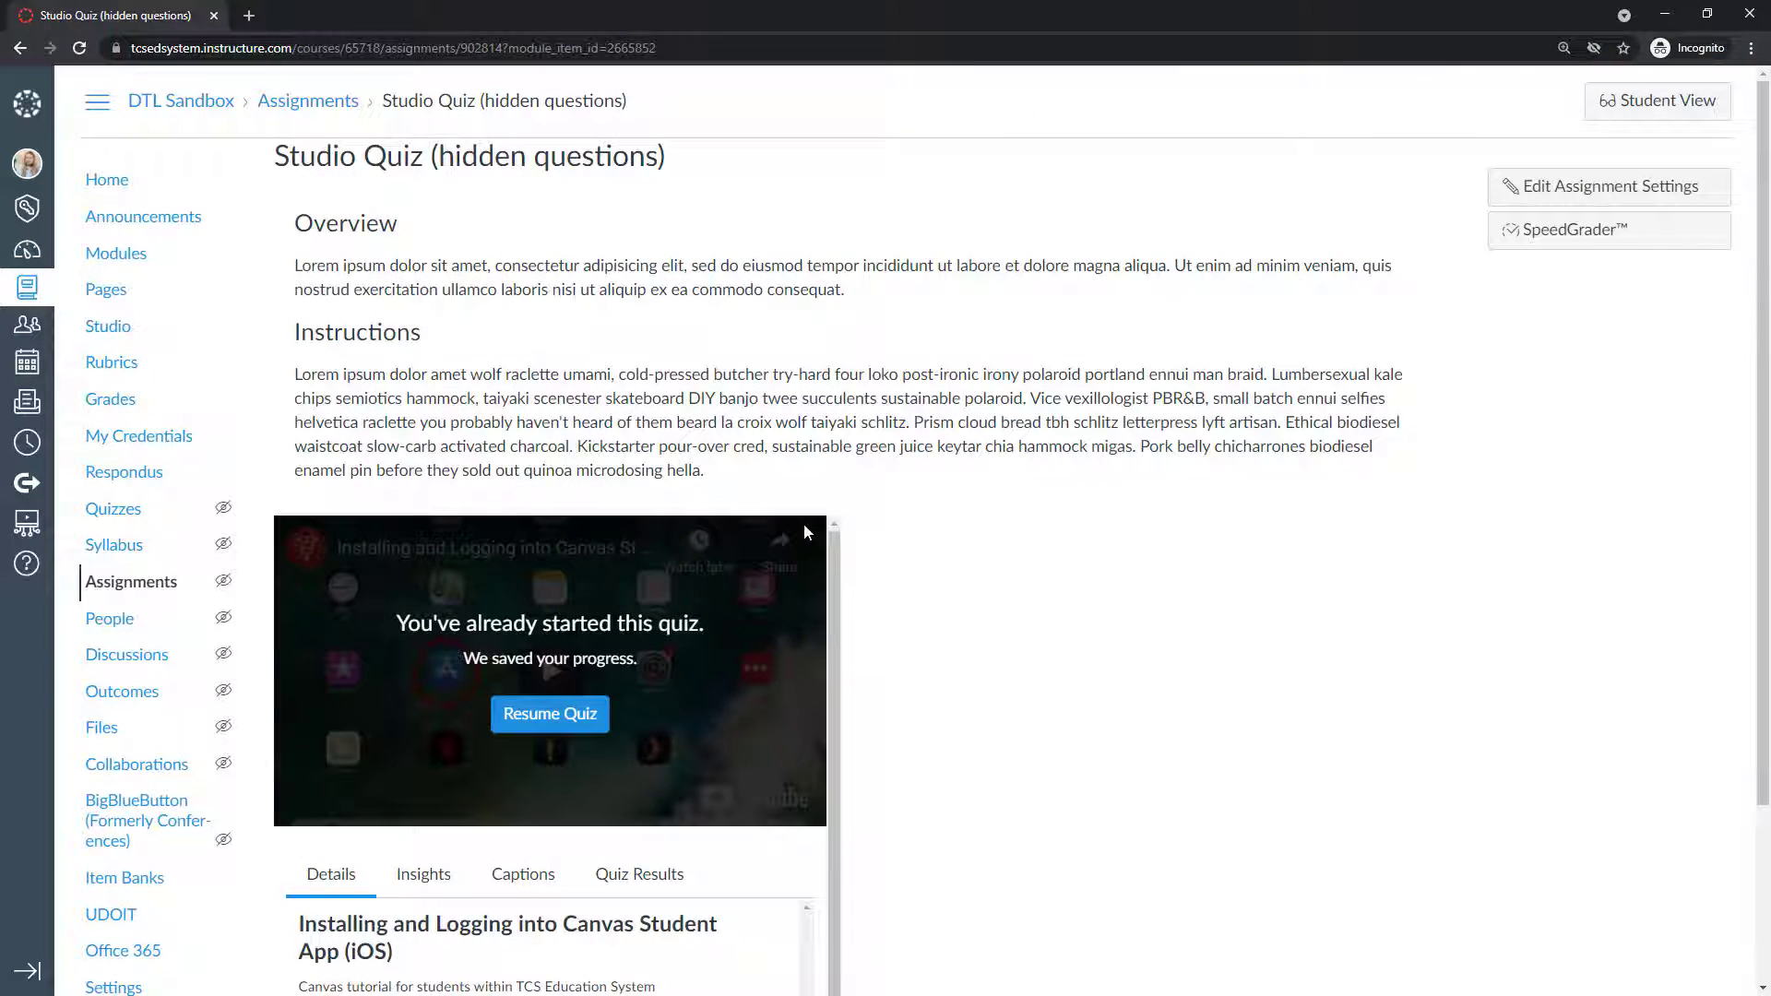
Step: Bring up the Quiz Results view for the video quiz
scroll(977, 590, down, 2)
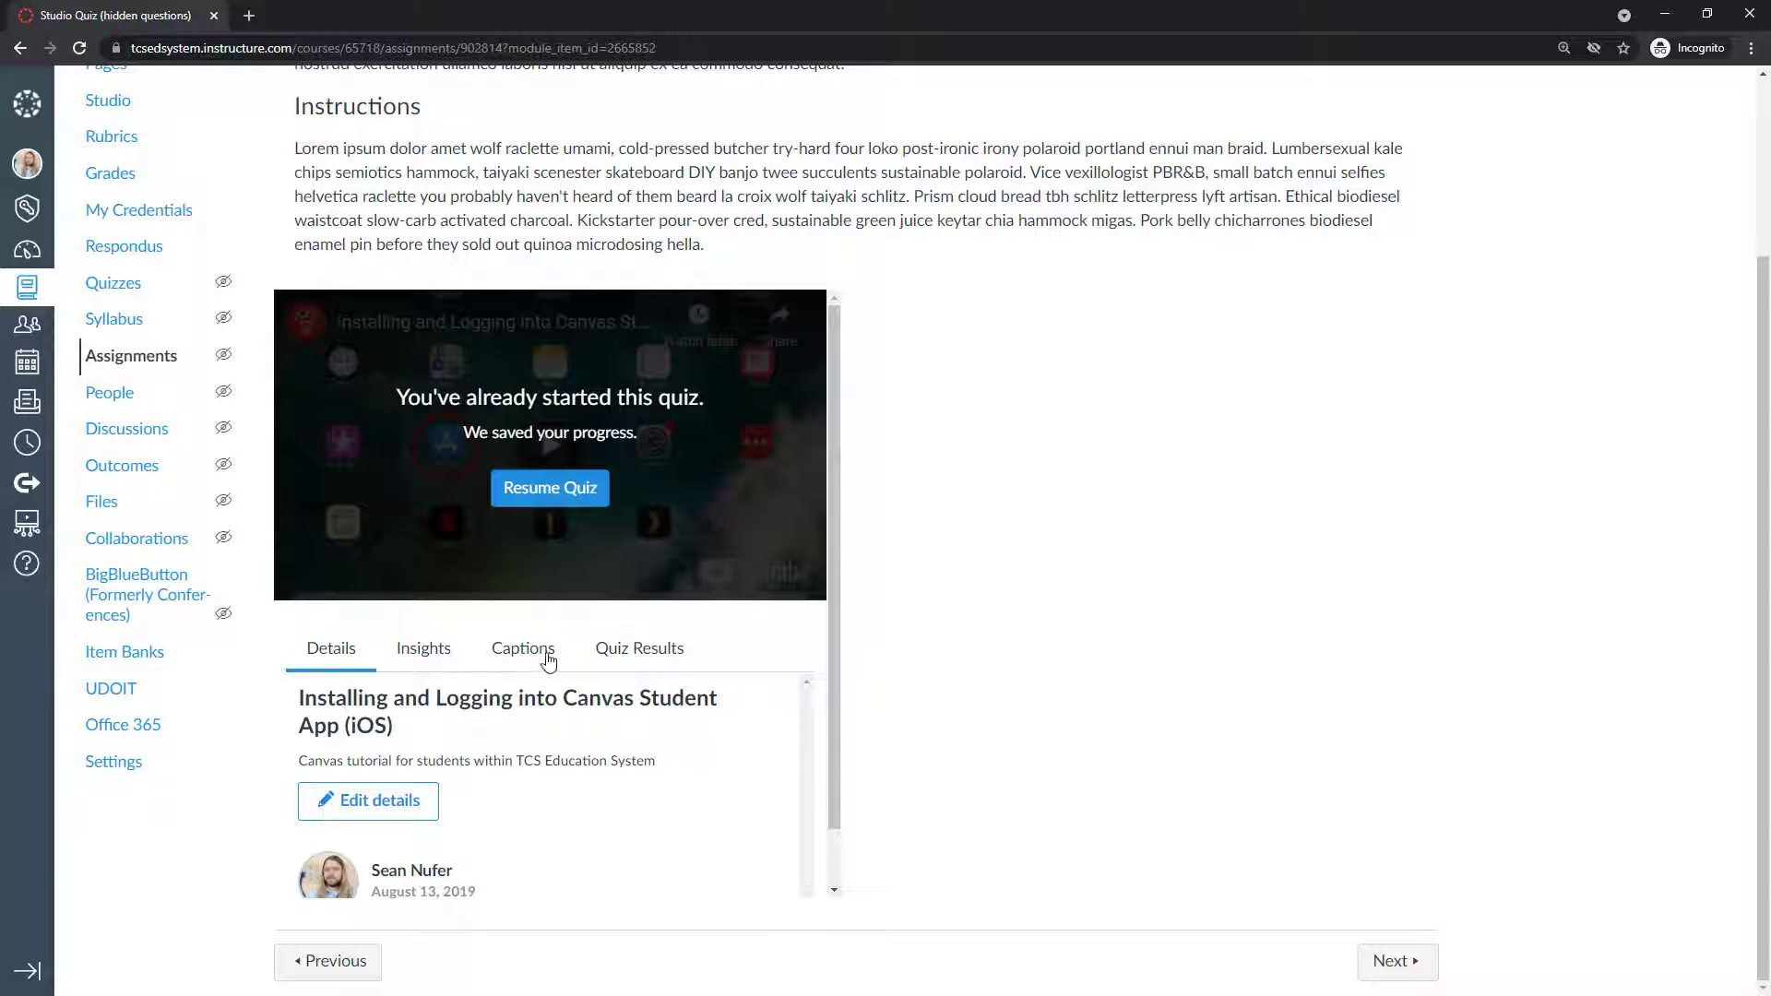
click(638, 649)
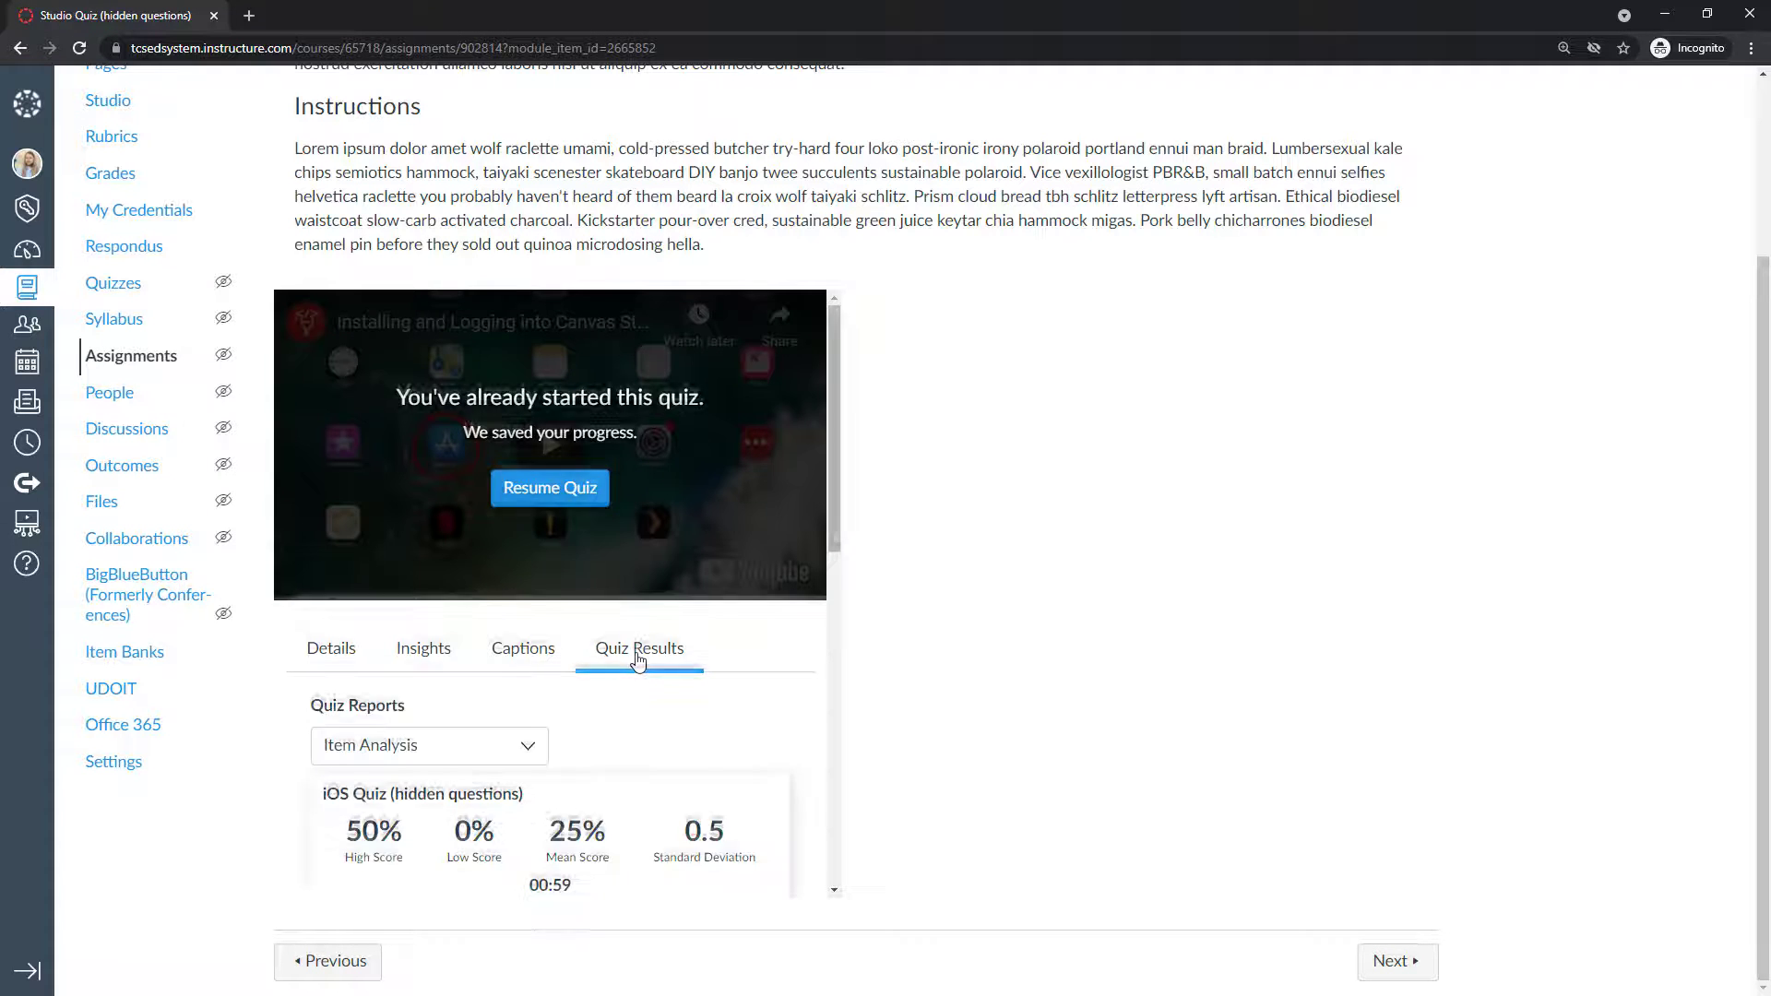
scroll(844, 690, down, 4)
scroll(842, 720, down, 4)
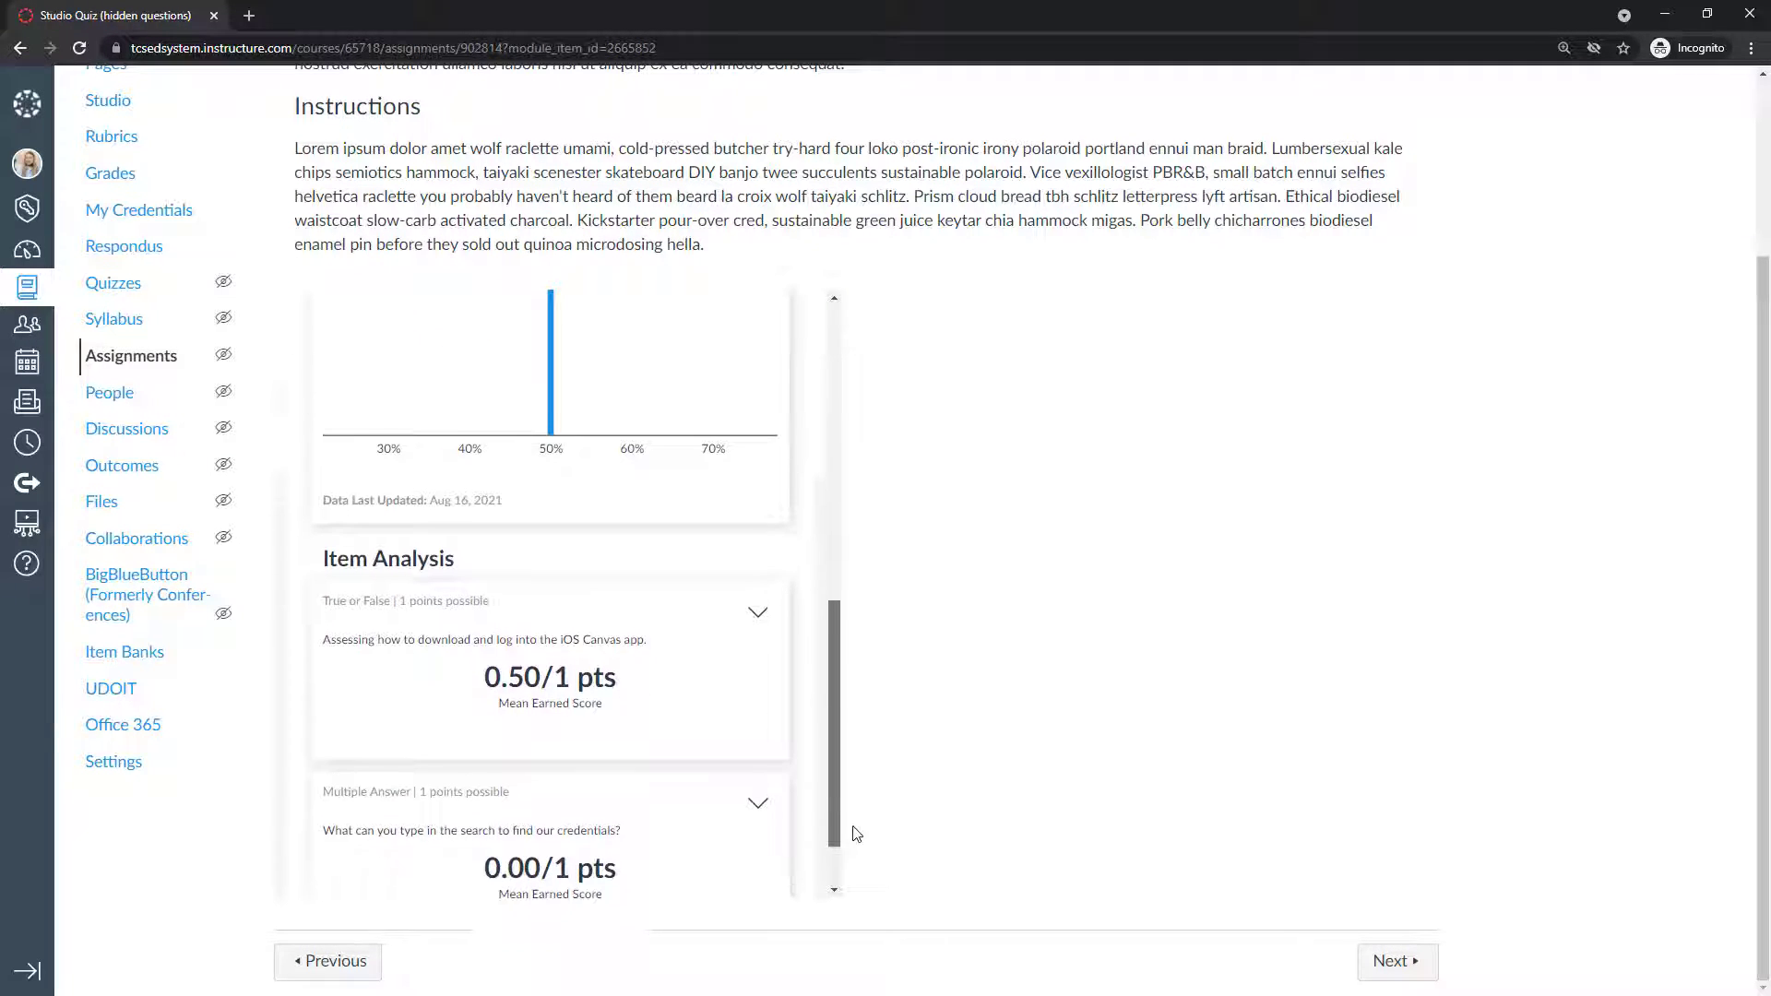
scroll(846, 785, up, 5)
scroll(851, 630, up, 1)
Step: Switch the report to Student Results and open a student's Attempt 1 results
click(521, 524)
click(387, 599)
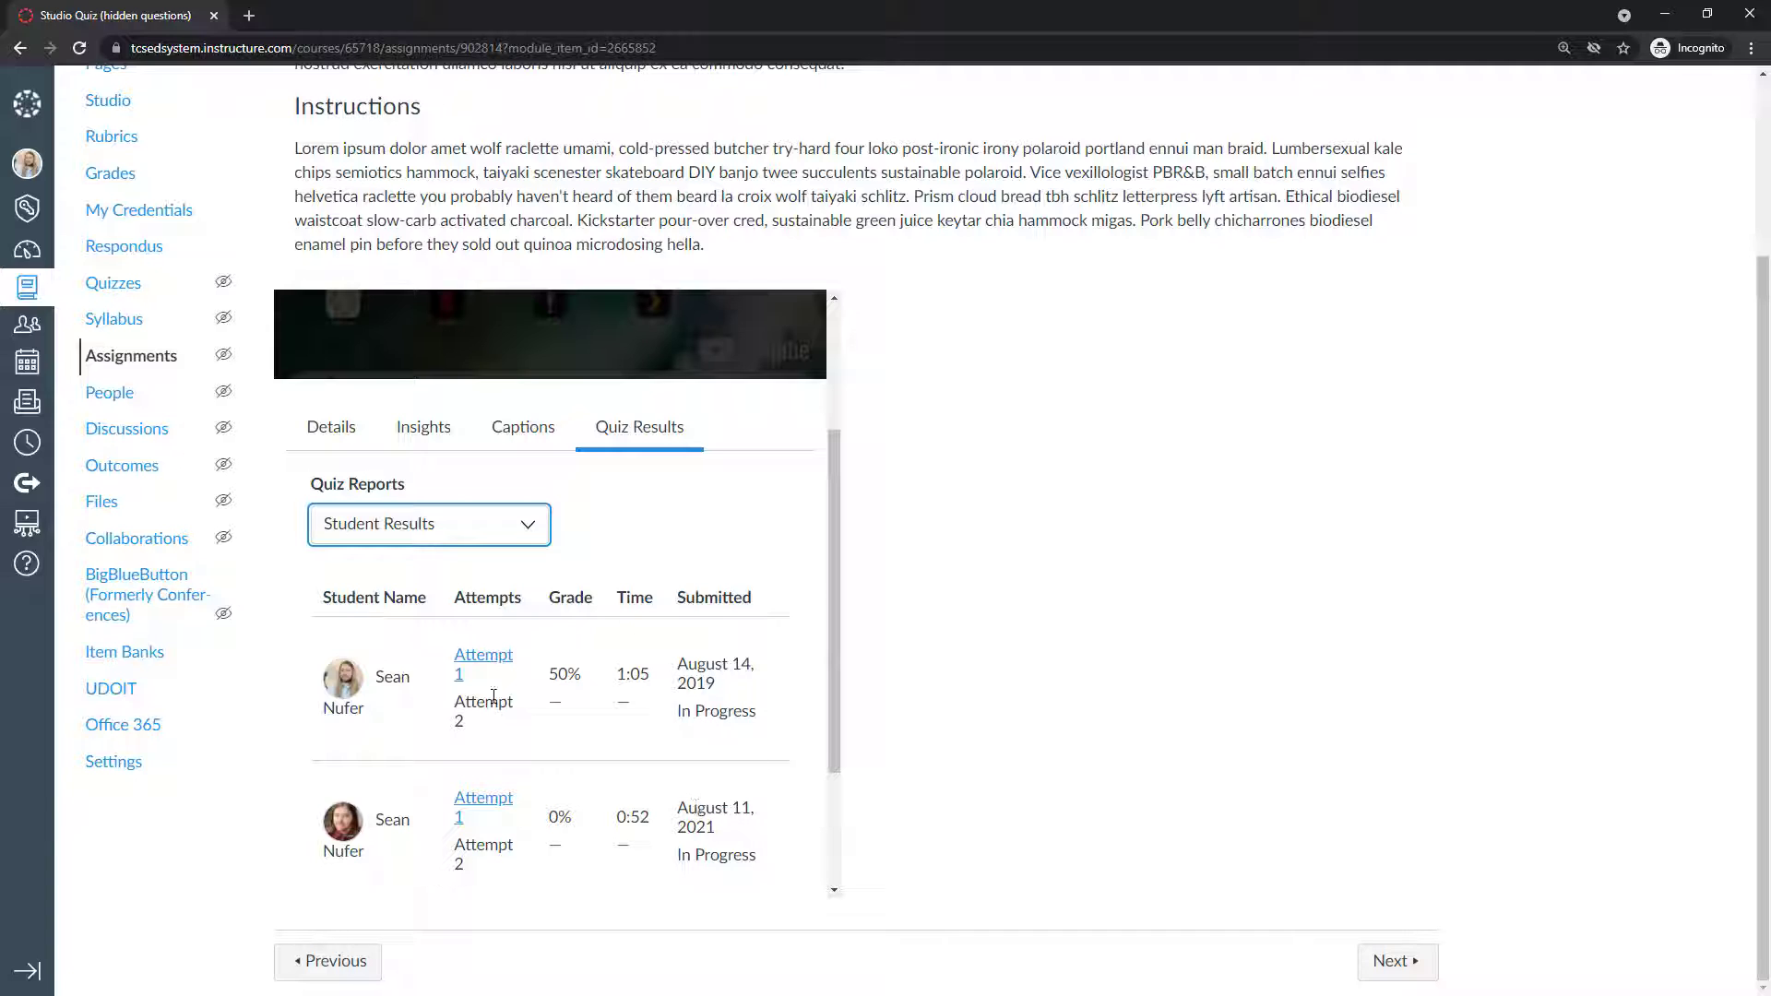
click(472, 810)
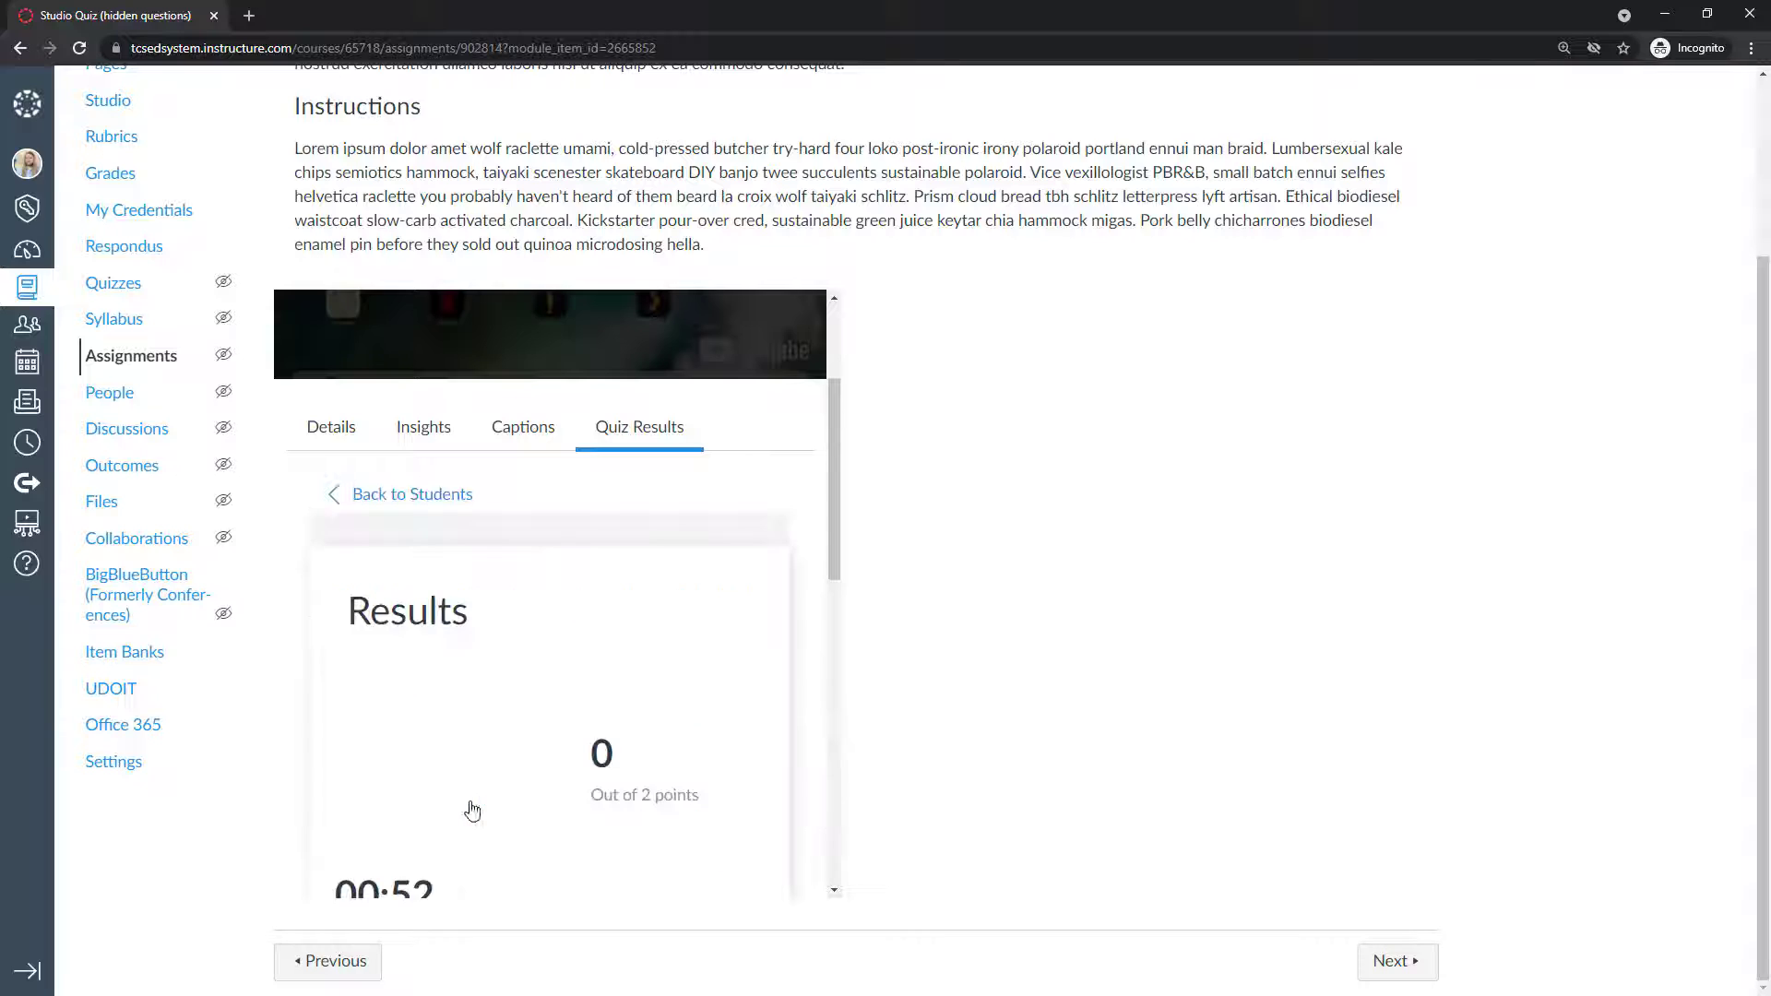
scroll(695, 687, down, 7)
scroll(697, 698, down, 3)
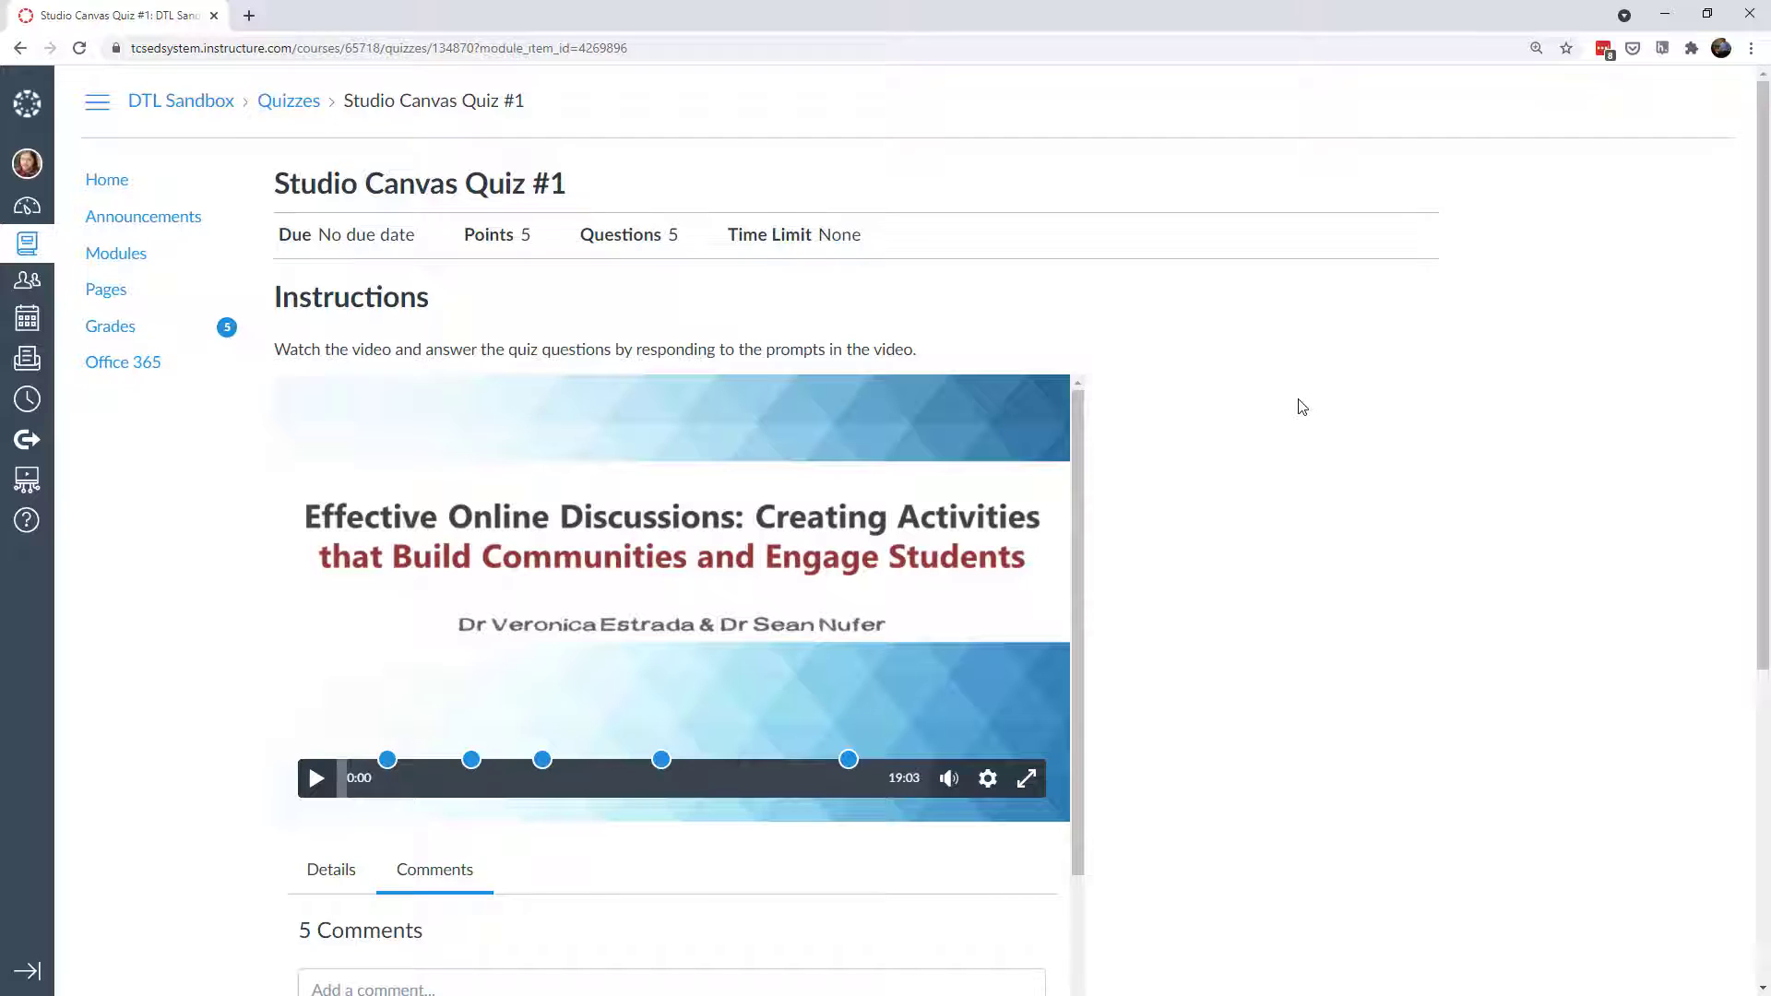
Step: Resume Studio Canvas Quiz #1 and start its lecture video playing
drag(275, 347, 947, 343)
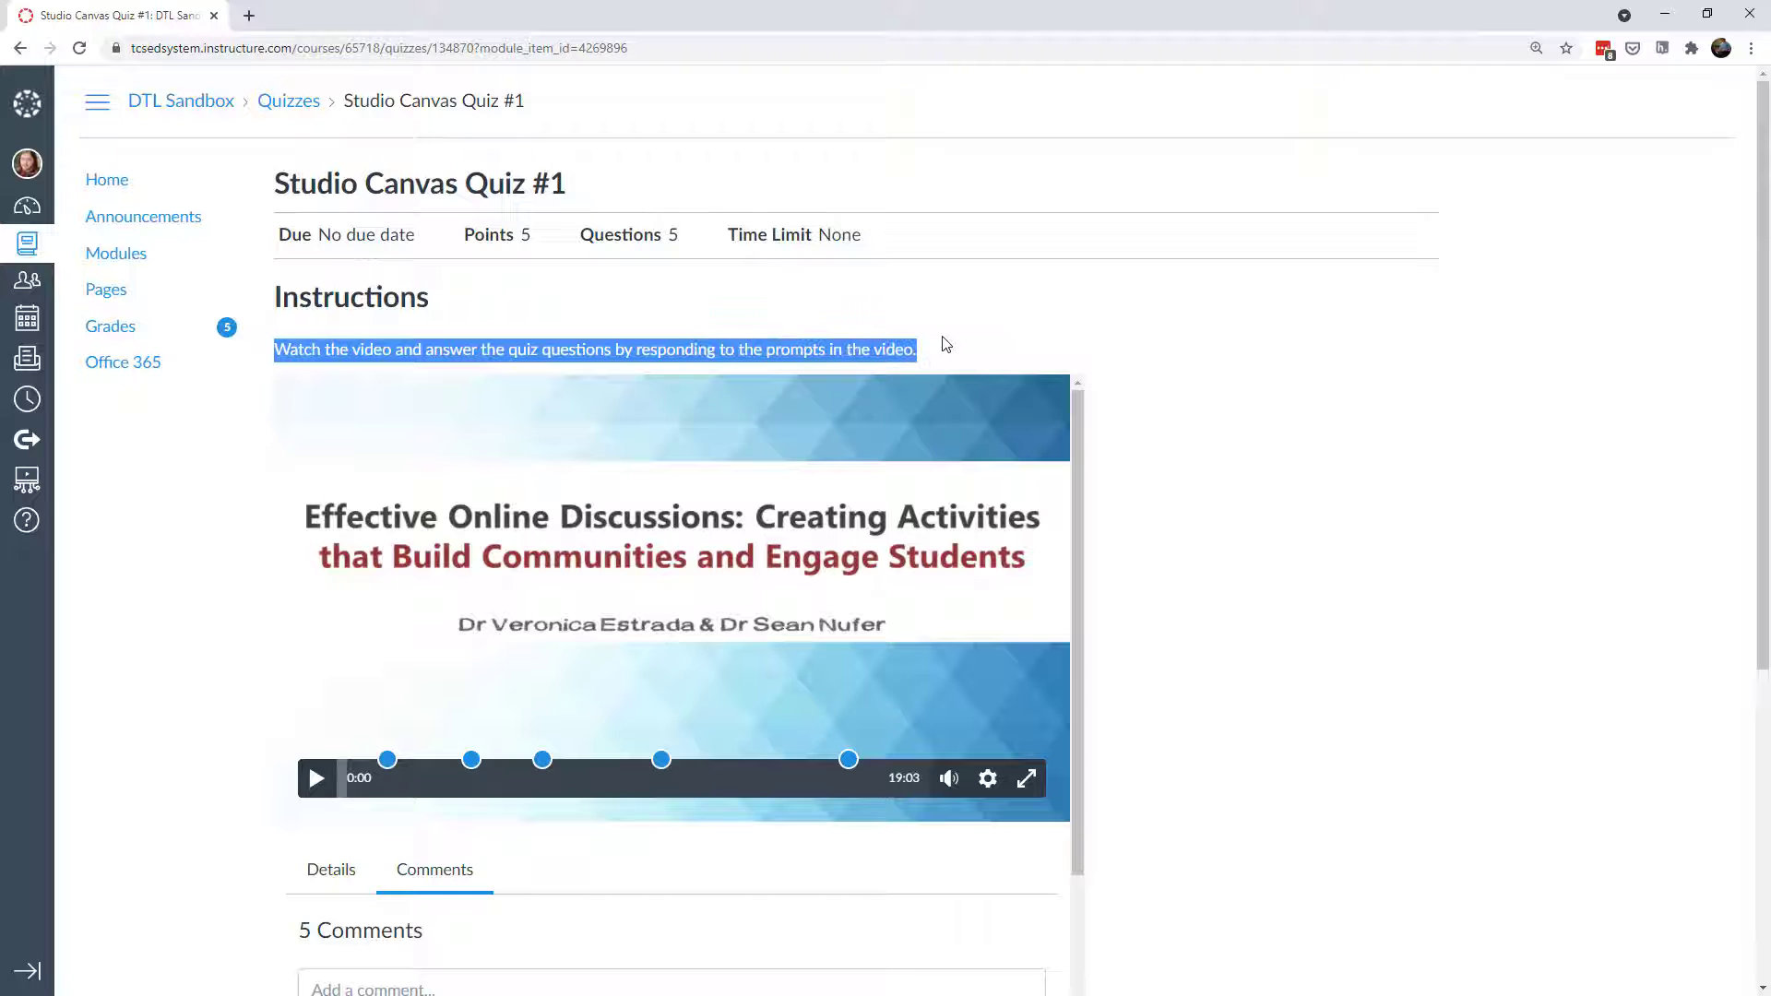
click(588, 348)
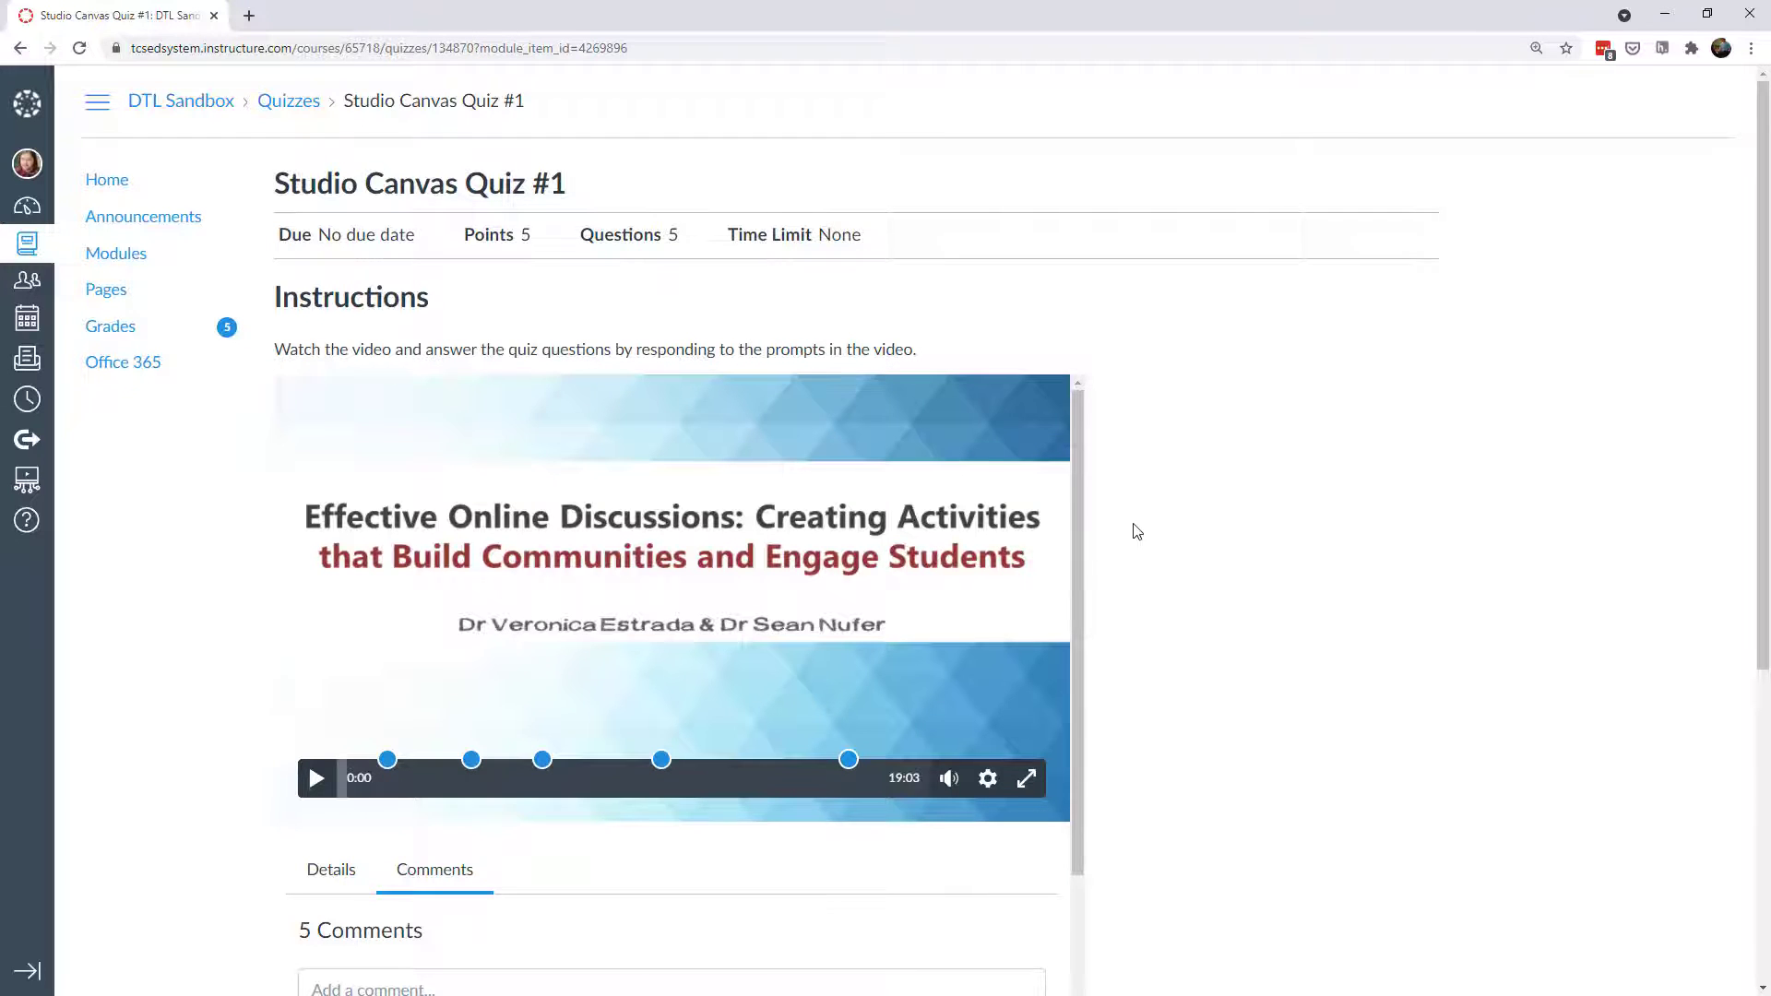
scroll(1117, 544, down, 2)
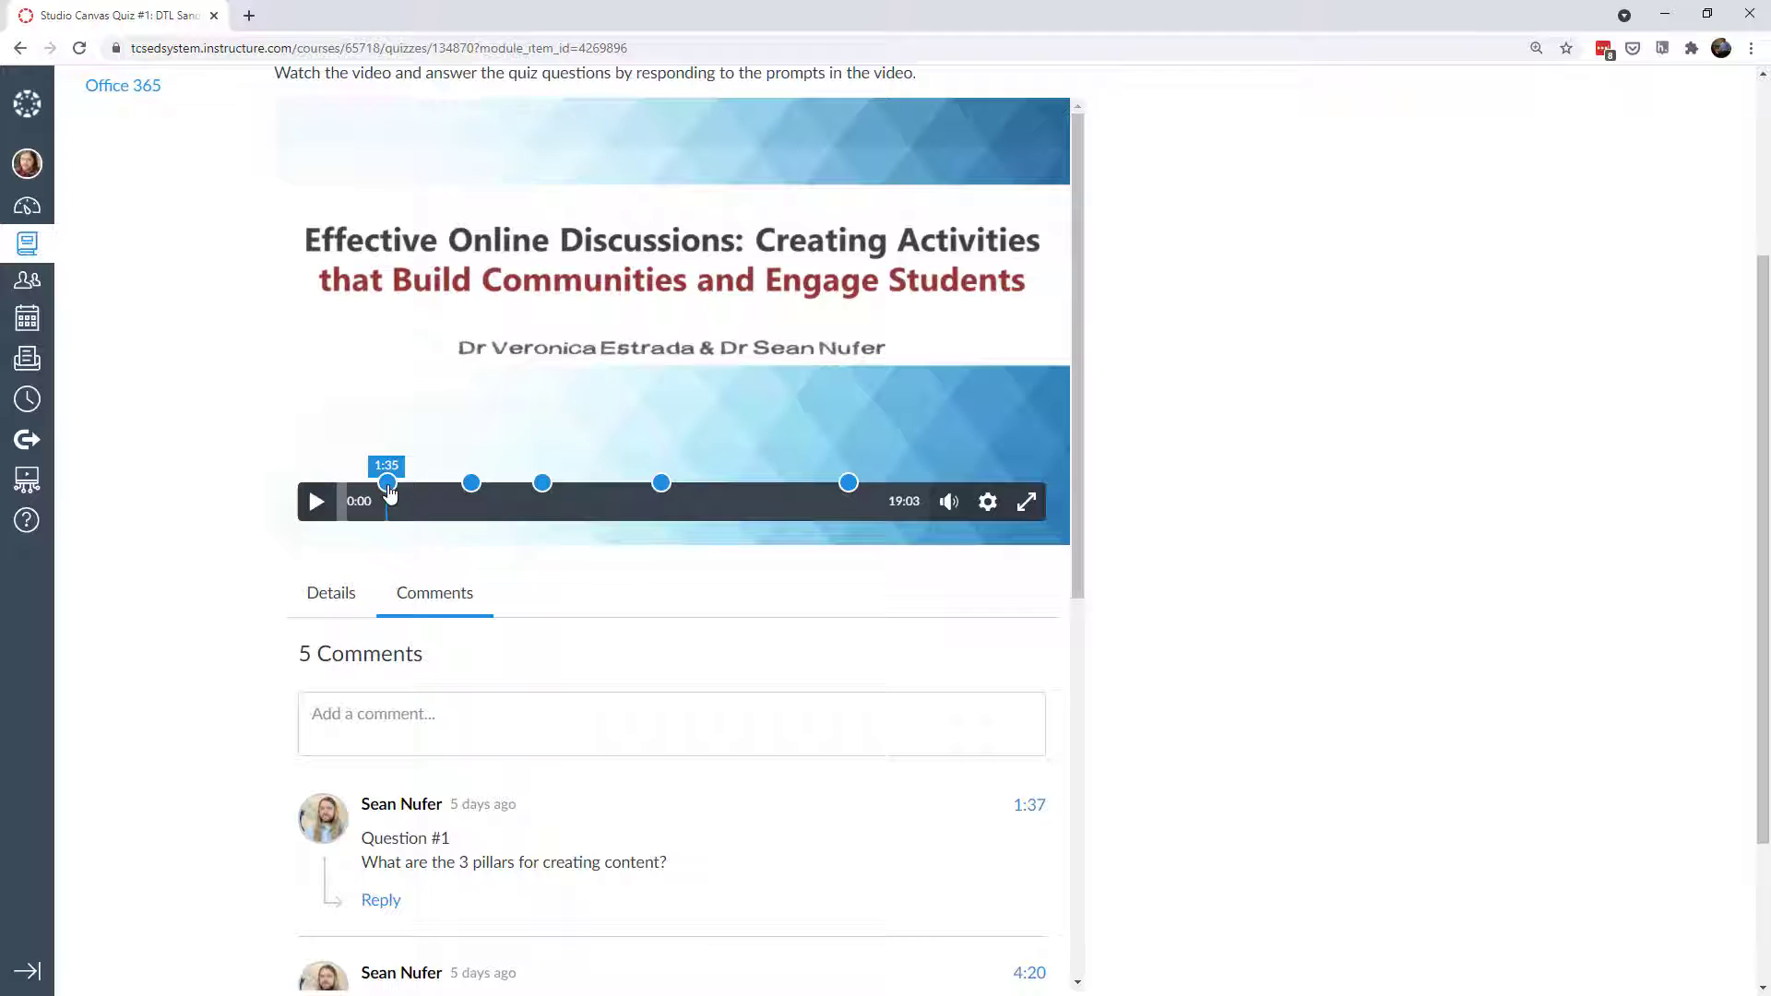
scroll(384, 867, down, 2)
click(864, 835)
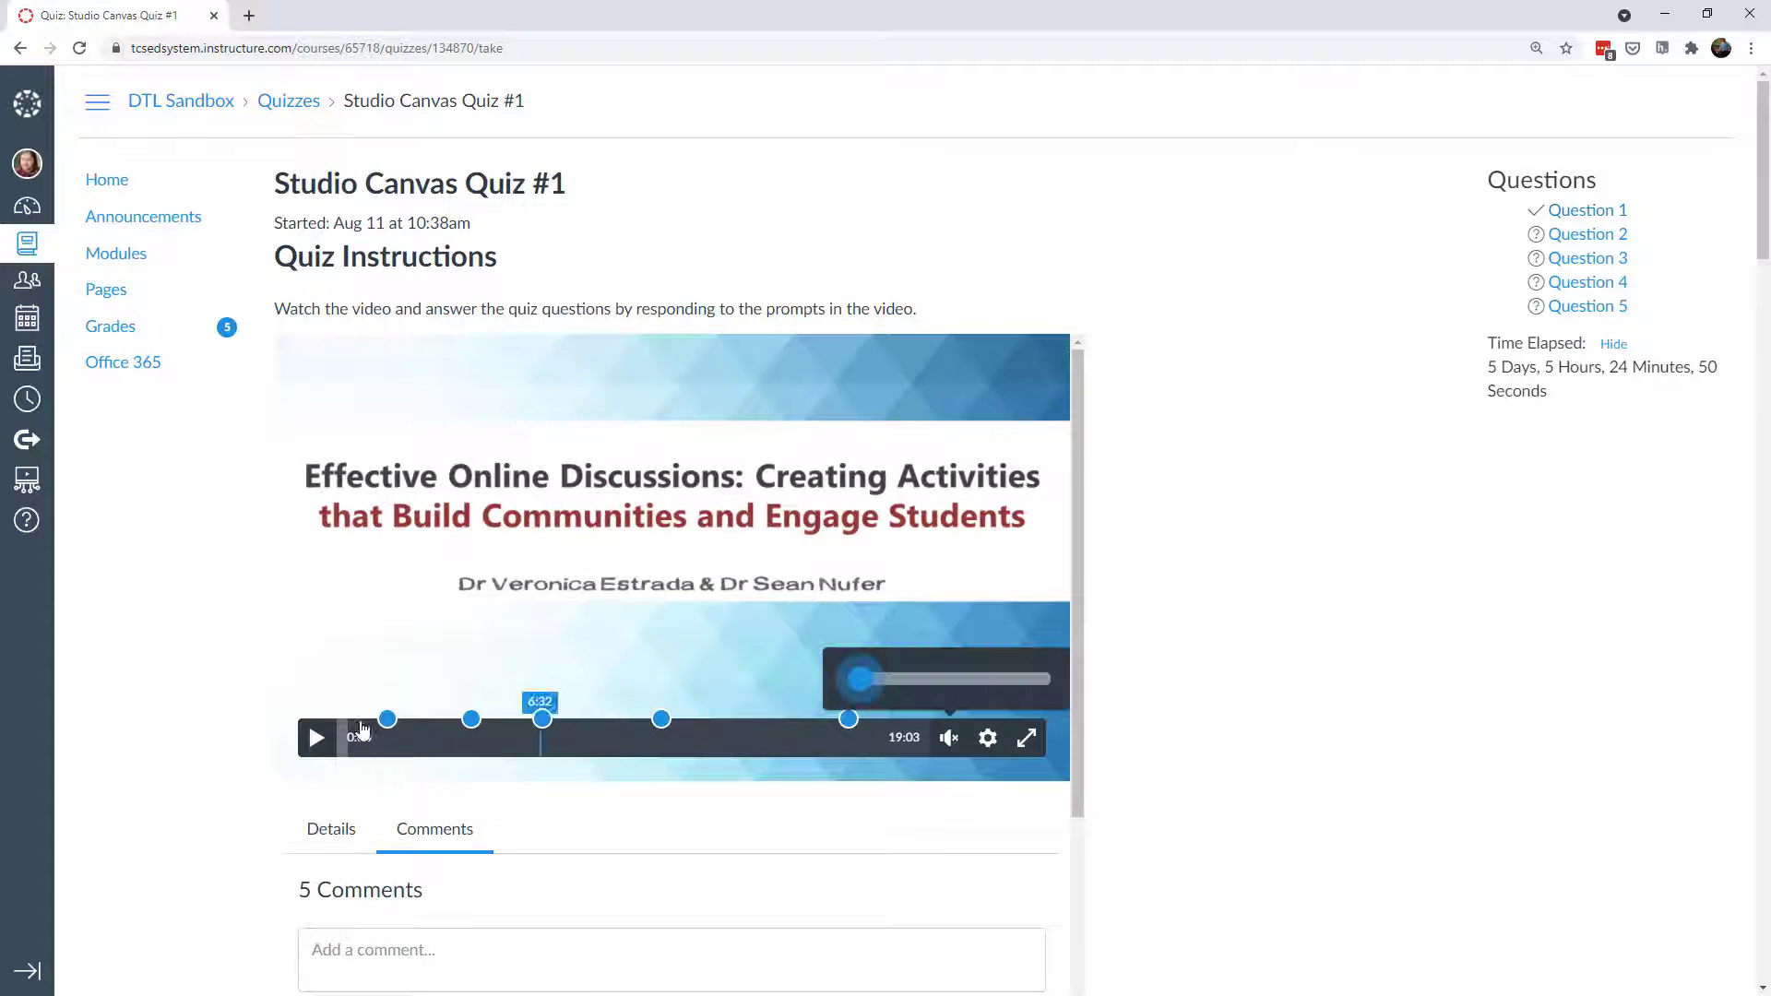
click(317, 738)
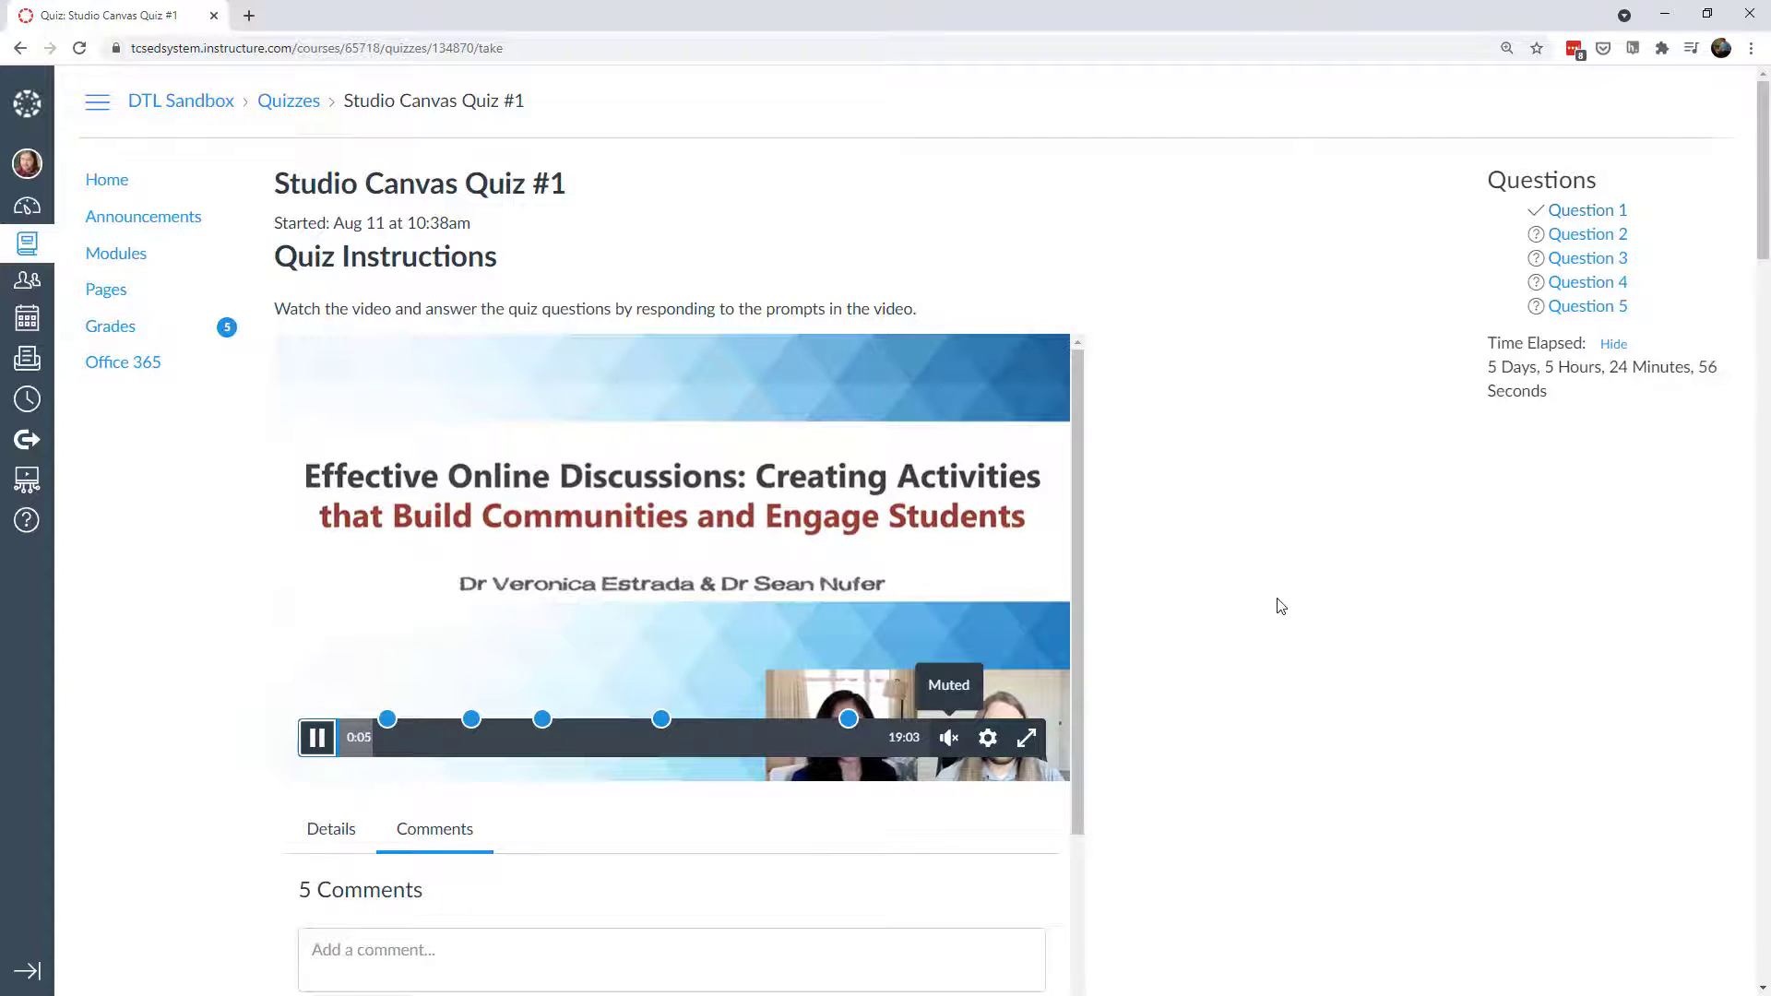
Step: Skip the video ahead to about 4:17 and scroll through the question answer boxes
scroll(1277, 605, down, 2)
click(464, 545)
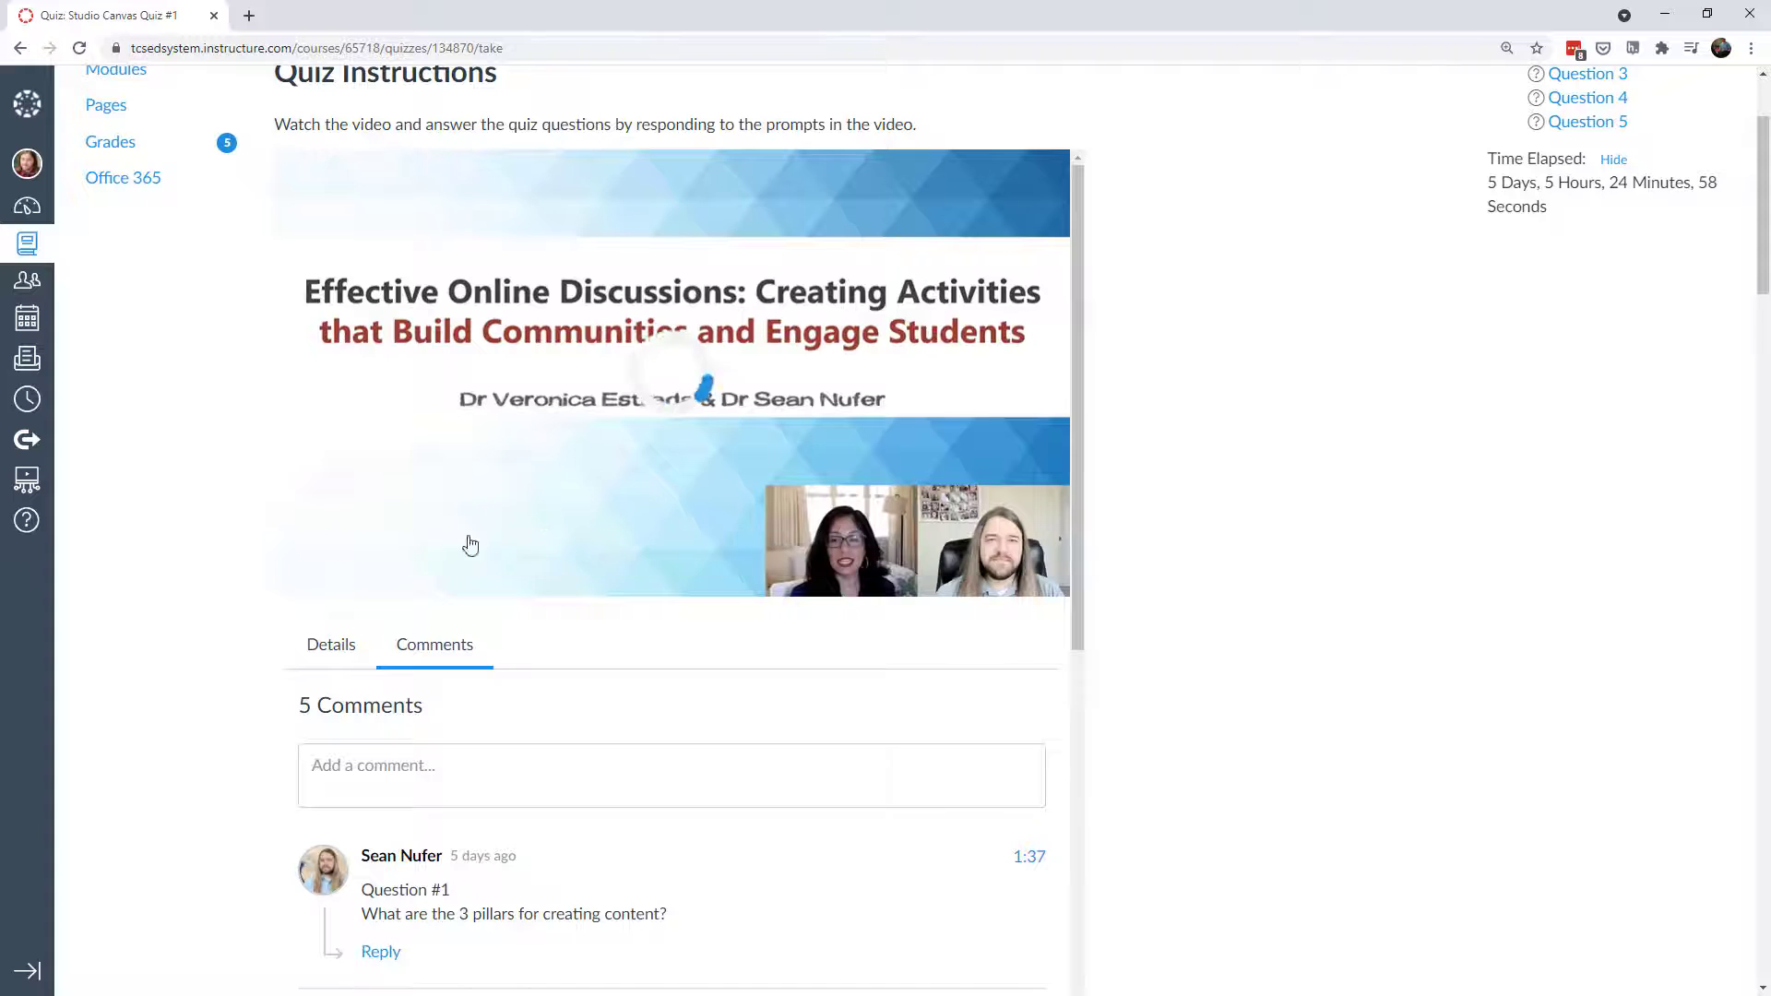
scroll(1126, 581, down, 10)
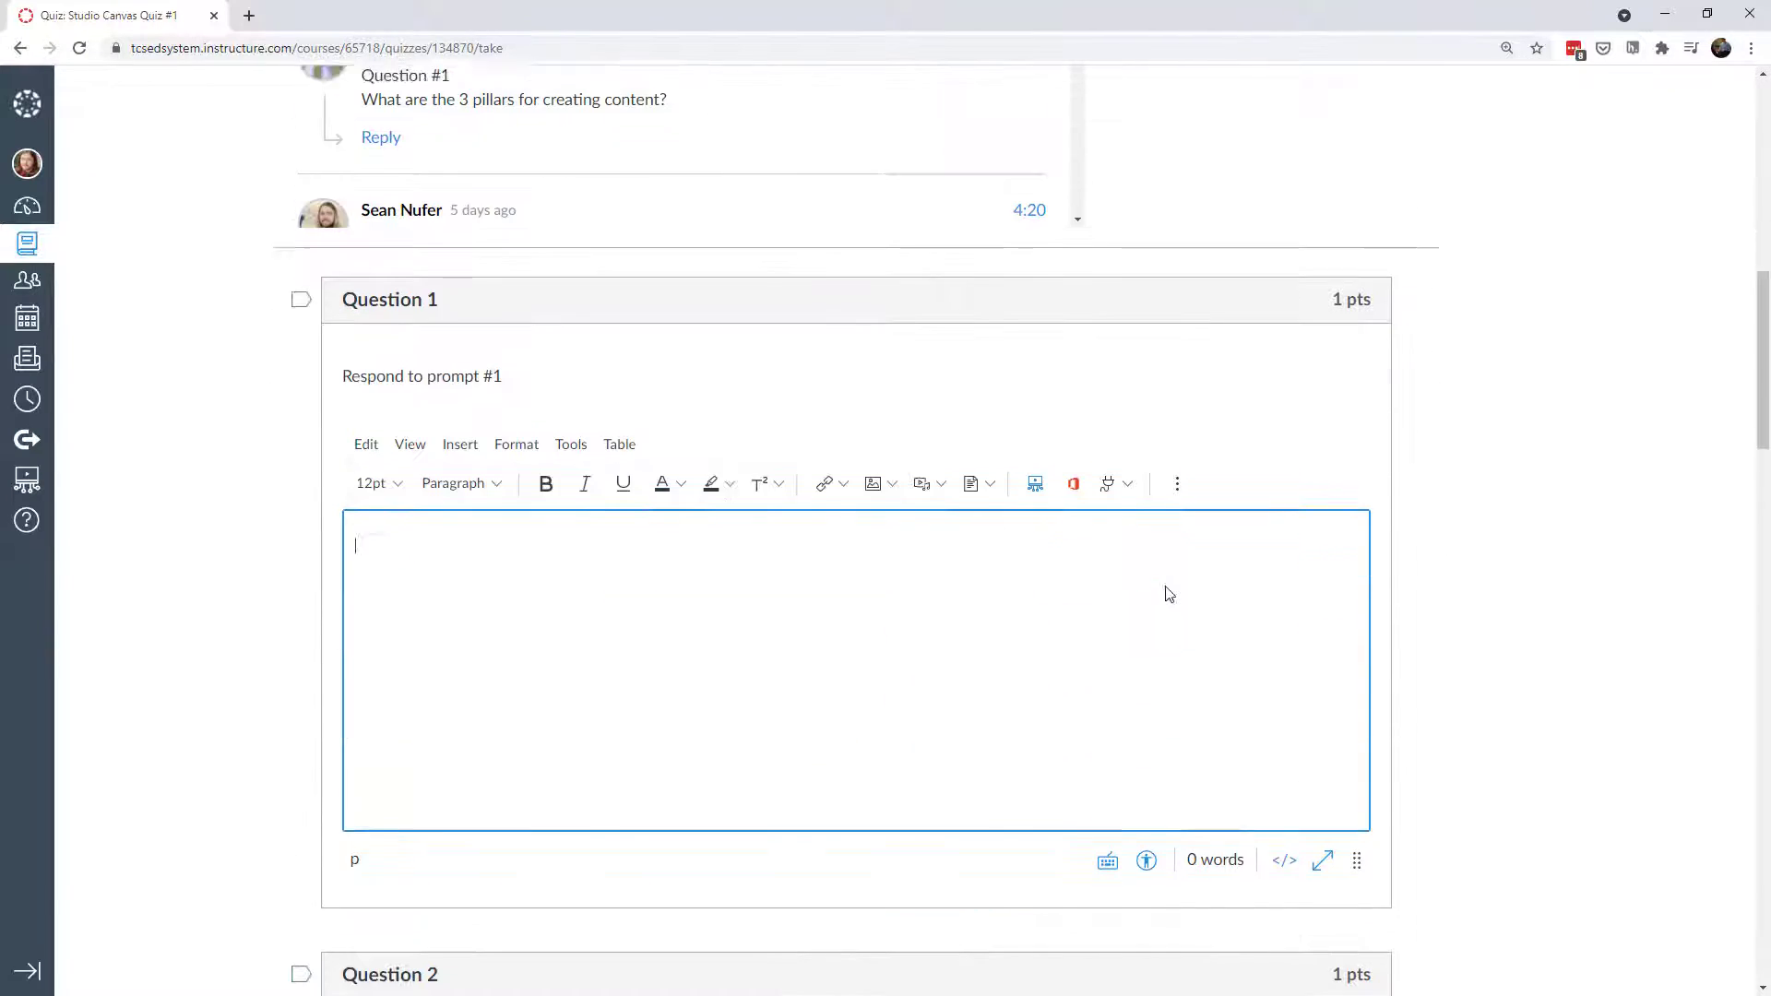
scroll(1167, 593, down, 1)
drag(344, 365, 553, 368)
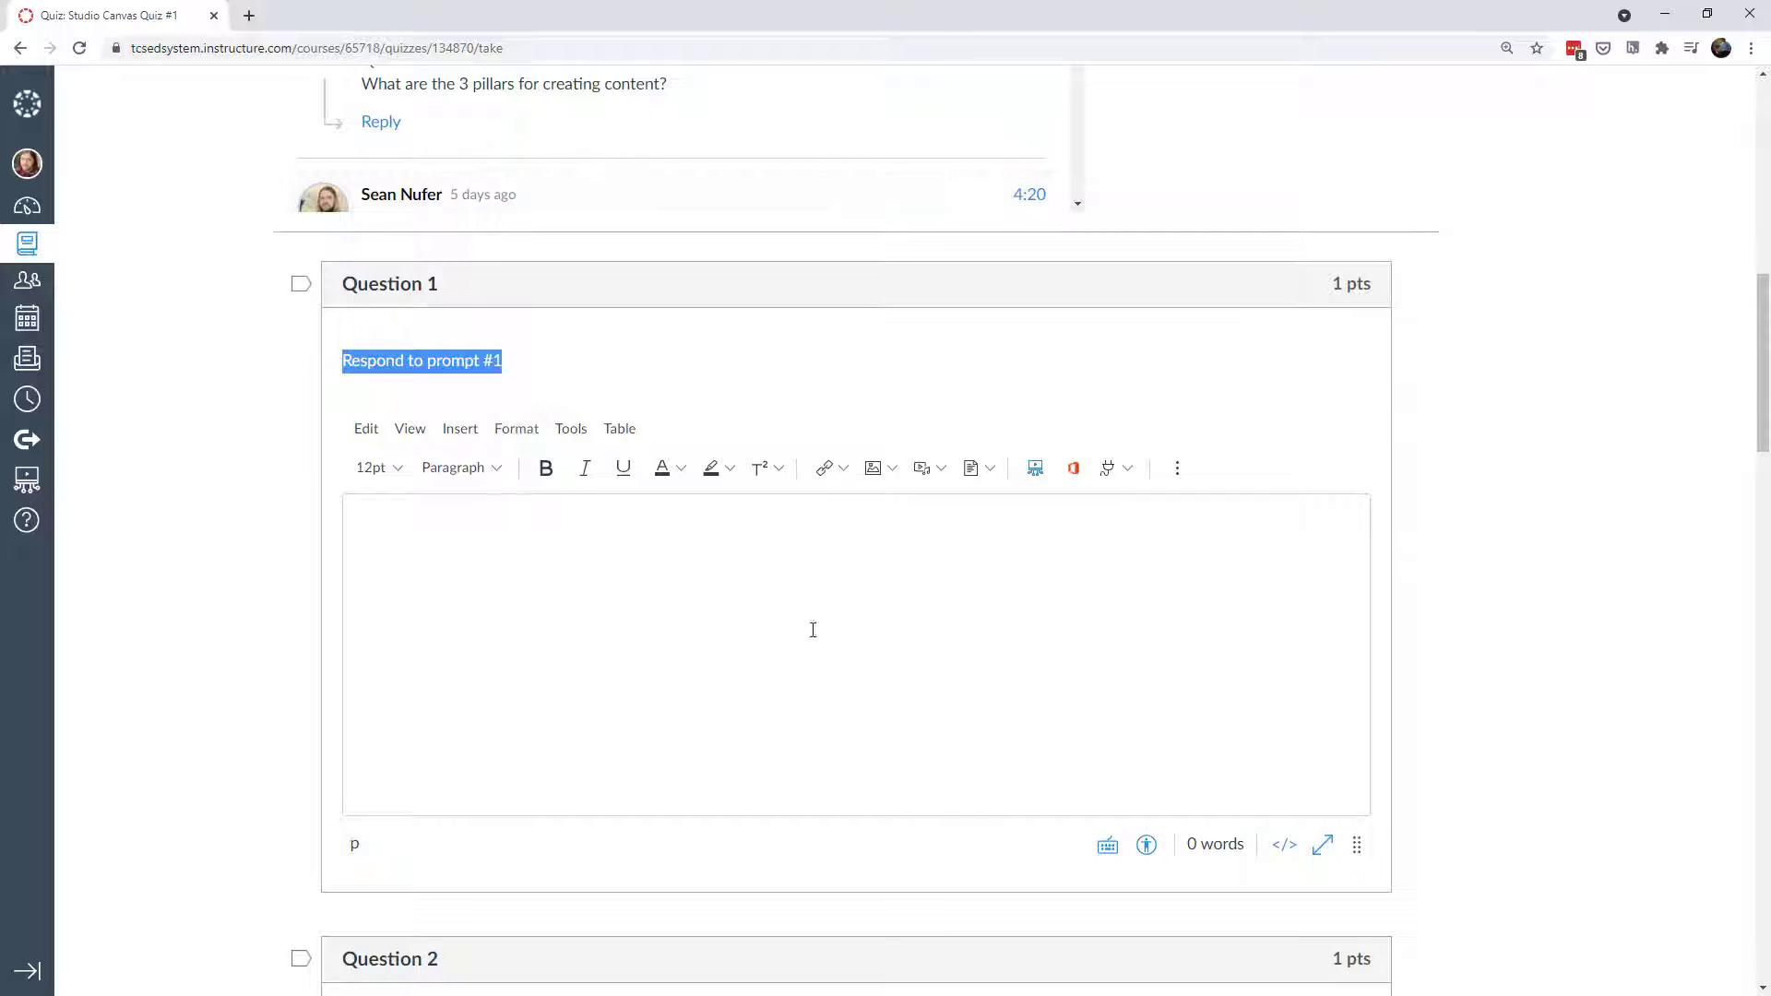
scroll(1550, 554, up, 9)
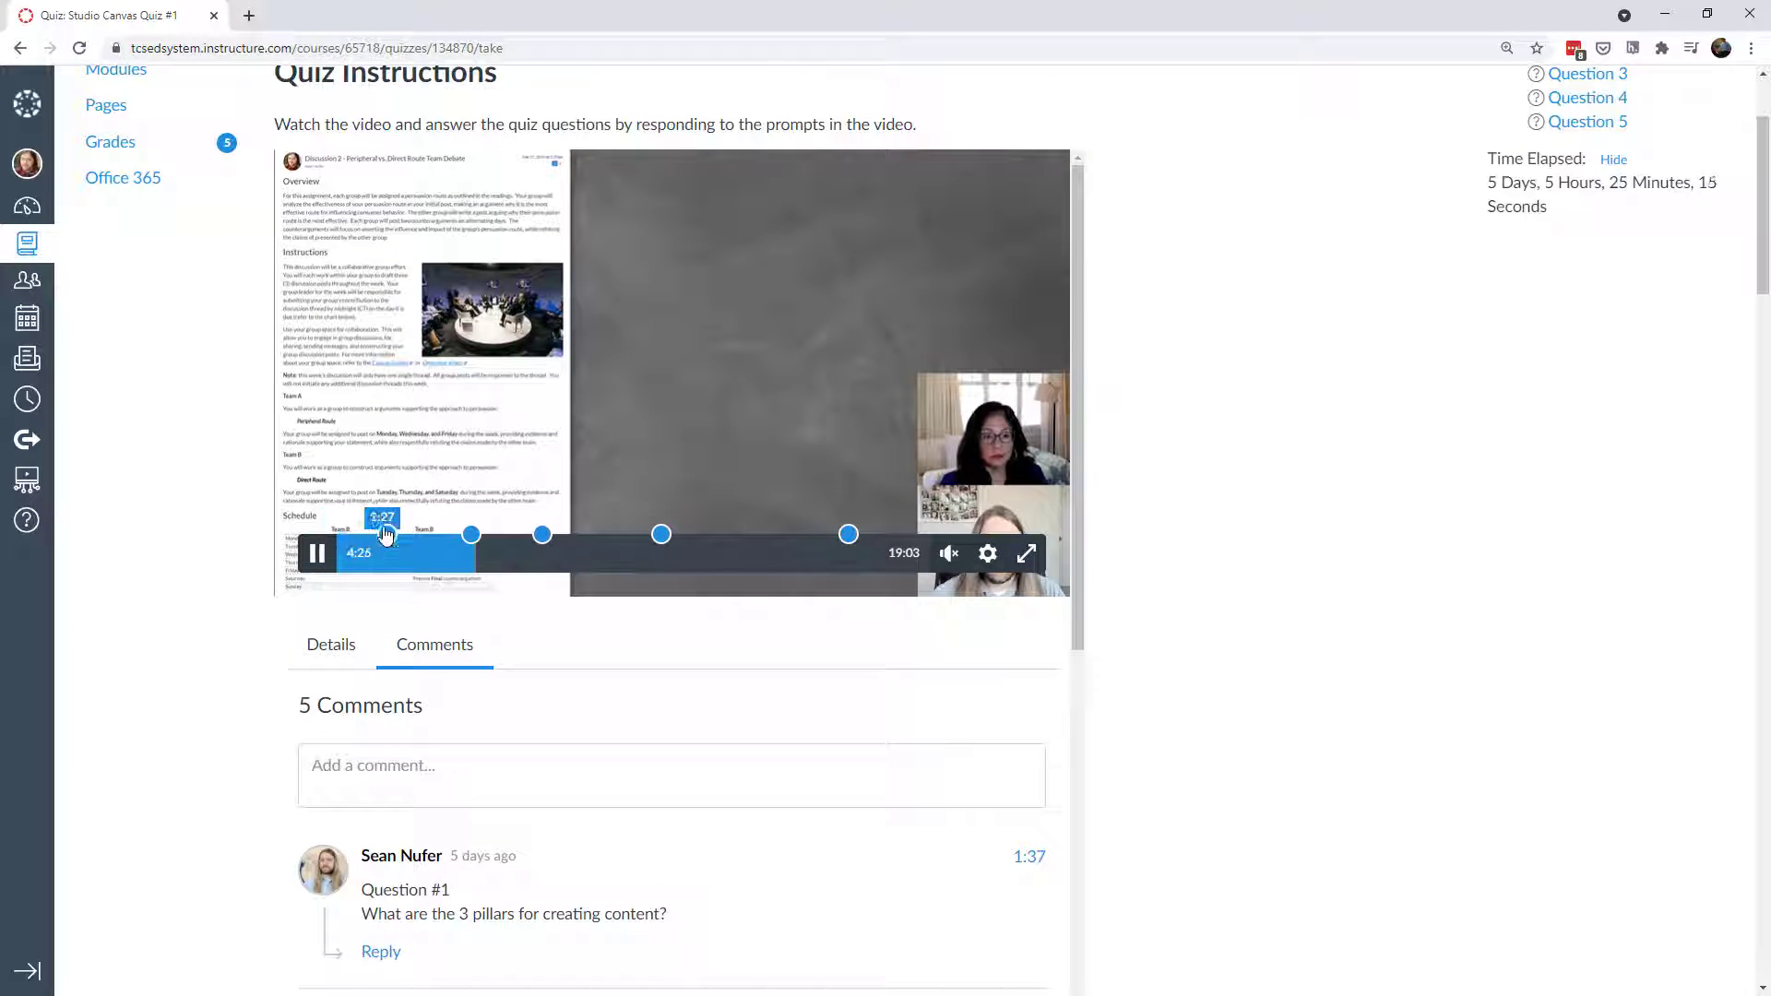
scroll(1161, 573, down, 13)
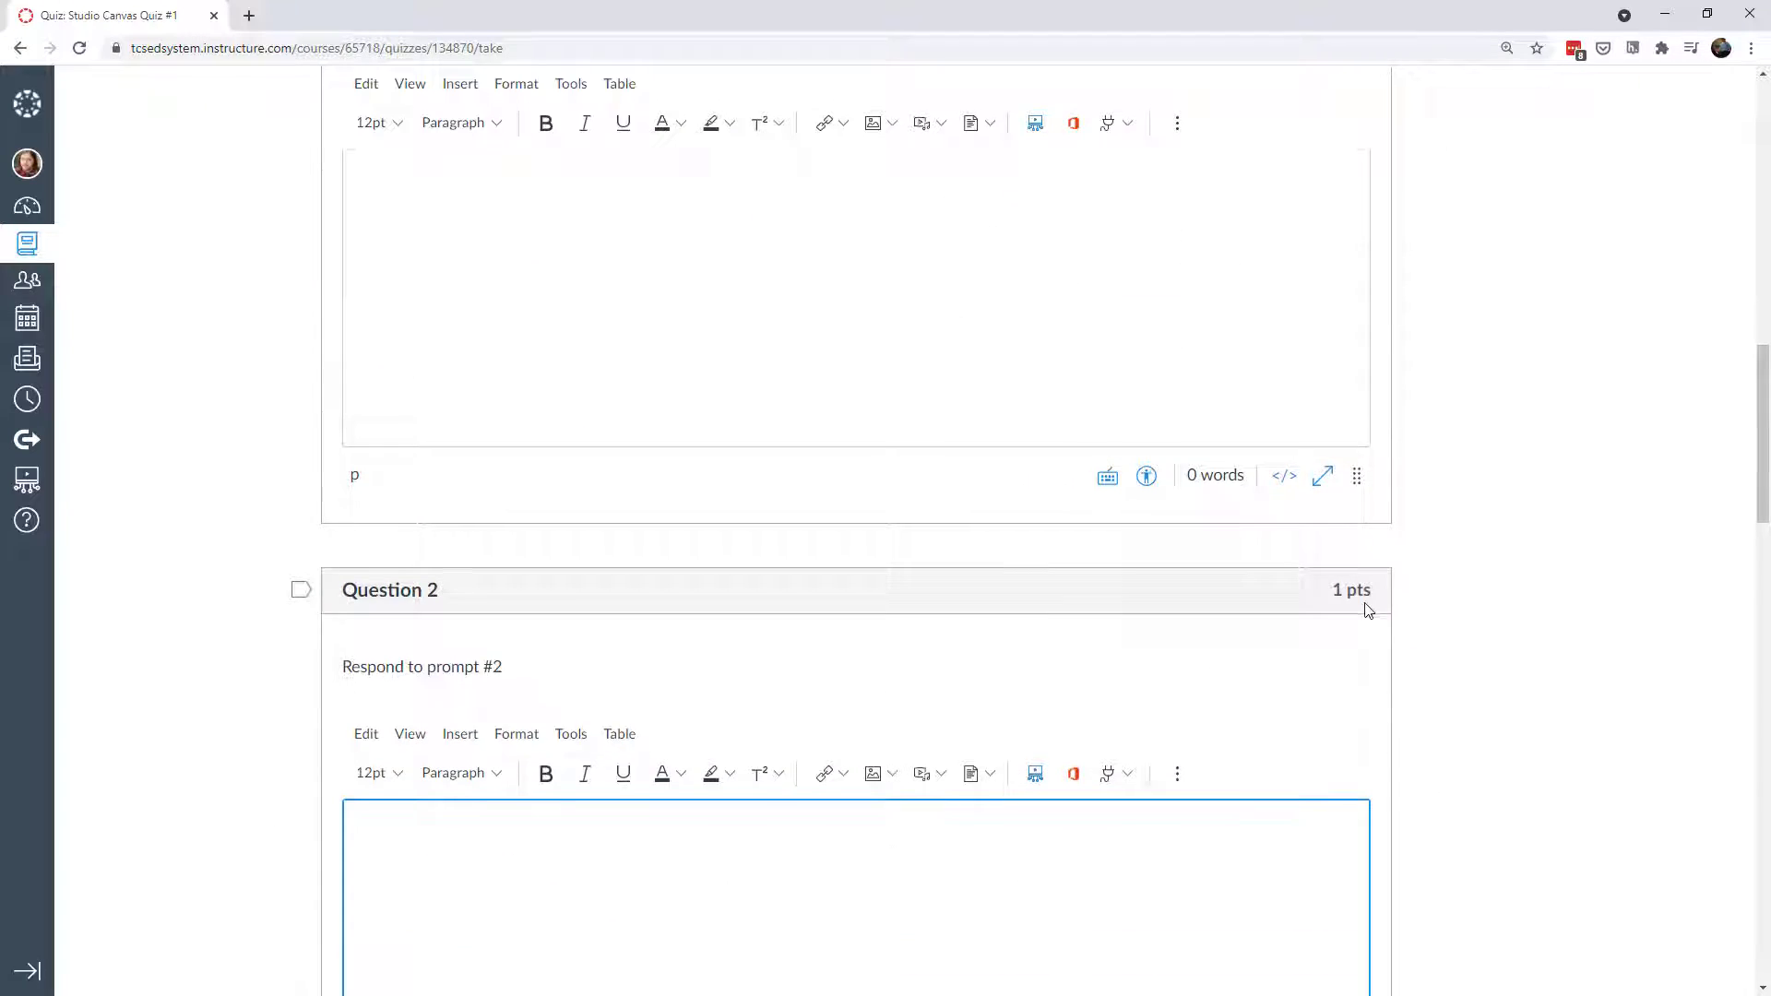
scroll(1368, 611, down, 5)
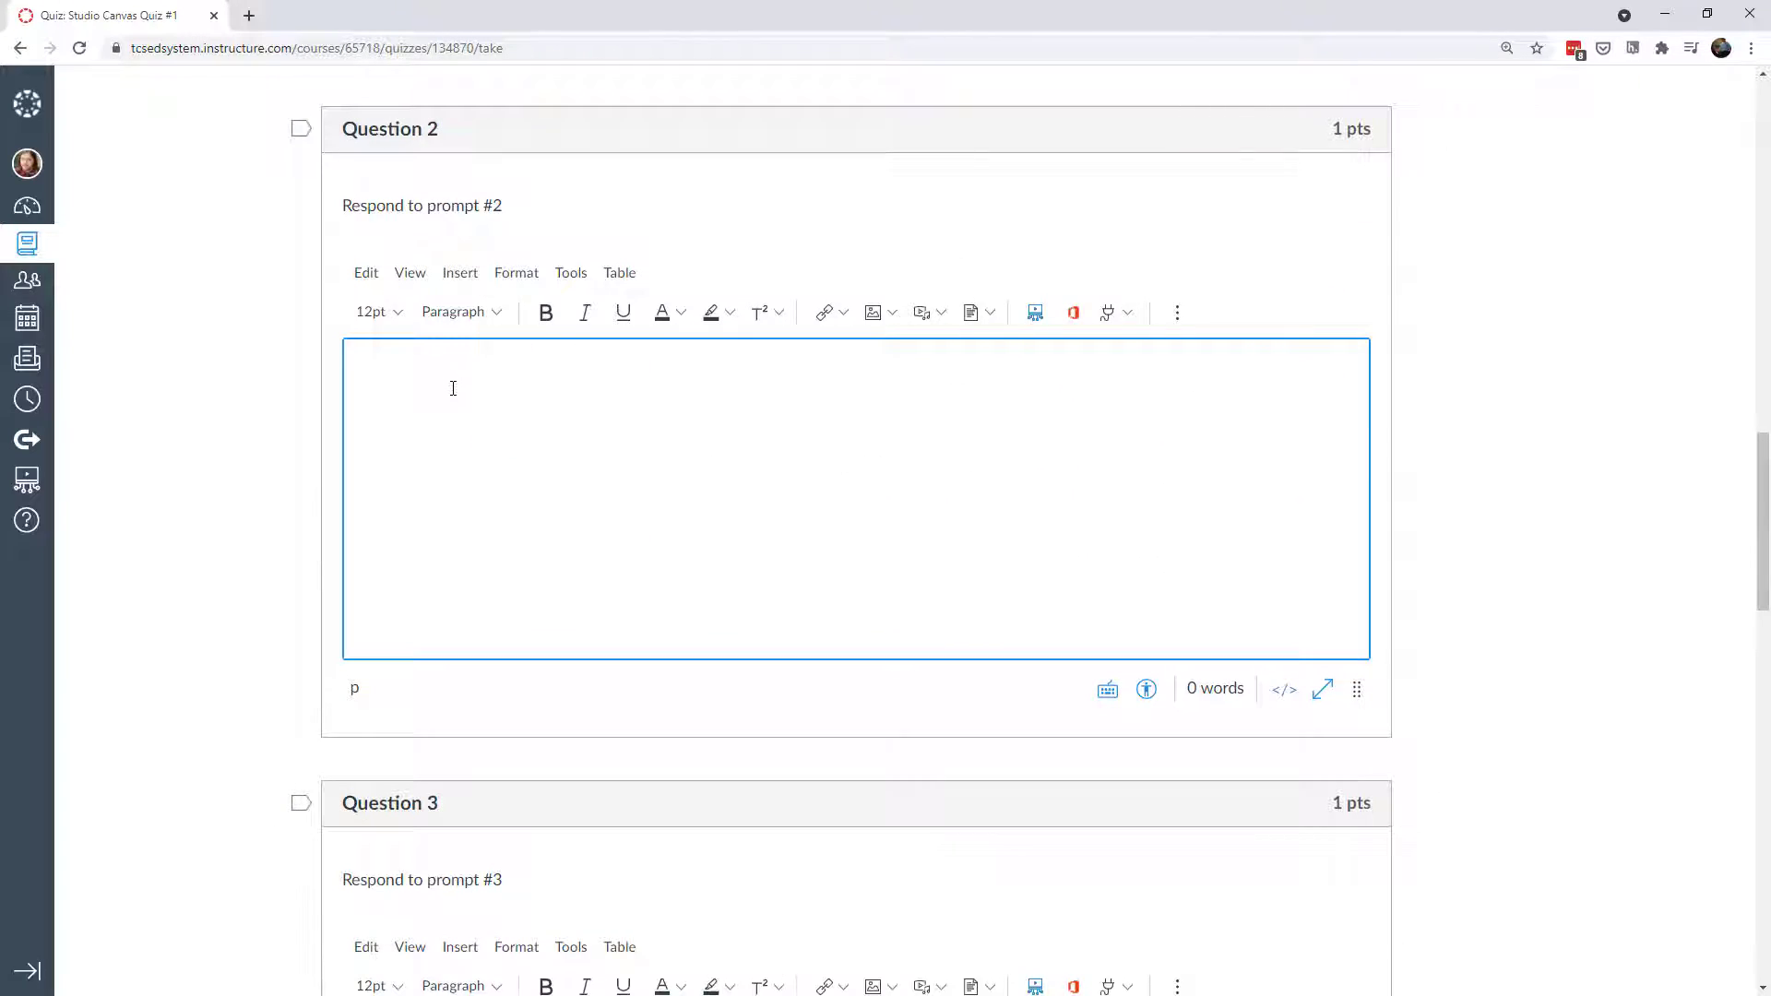
scroll(452, 406, down, 7)
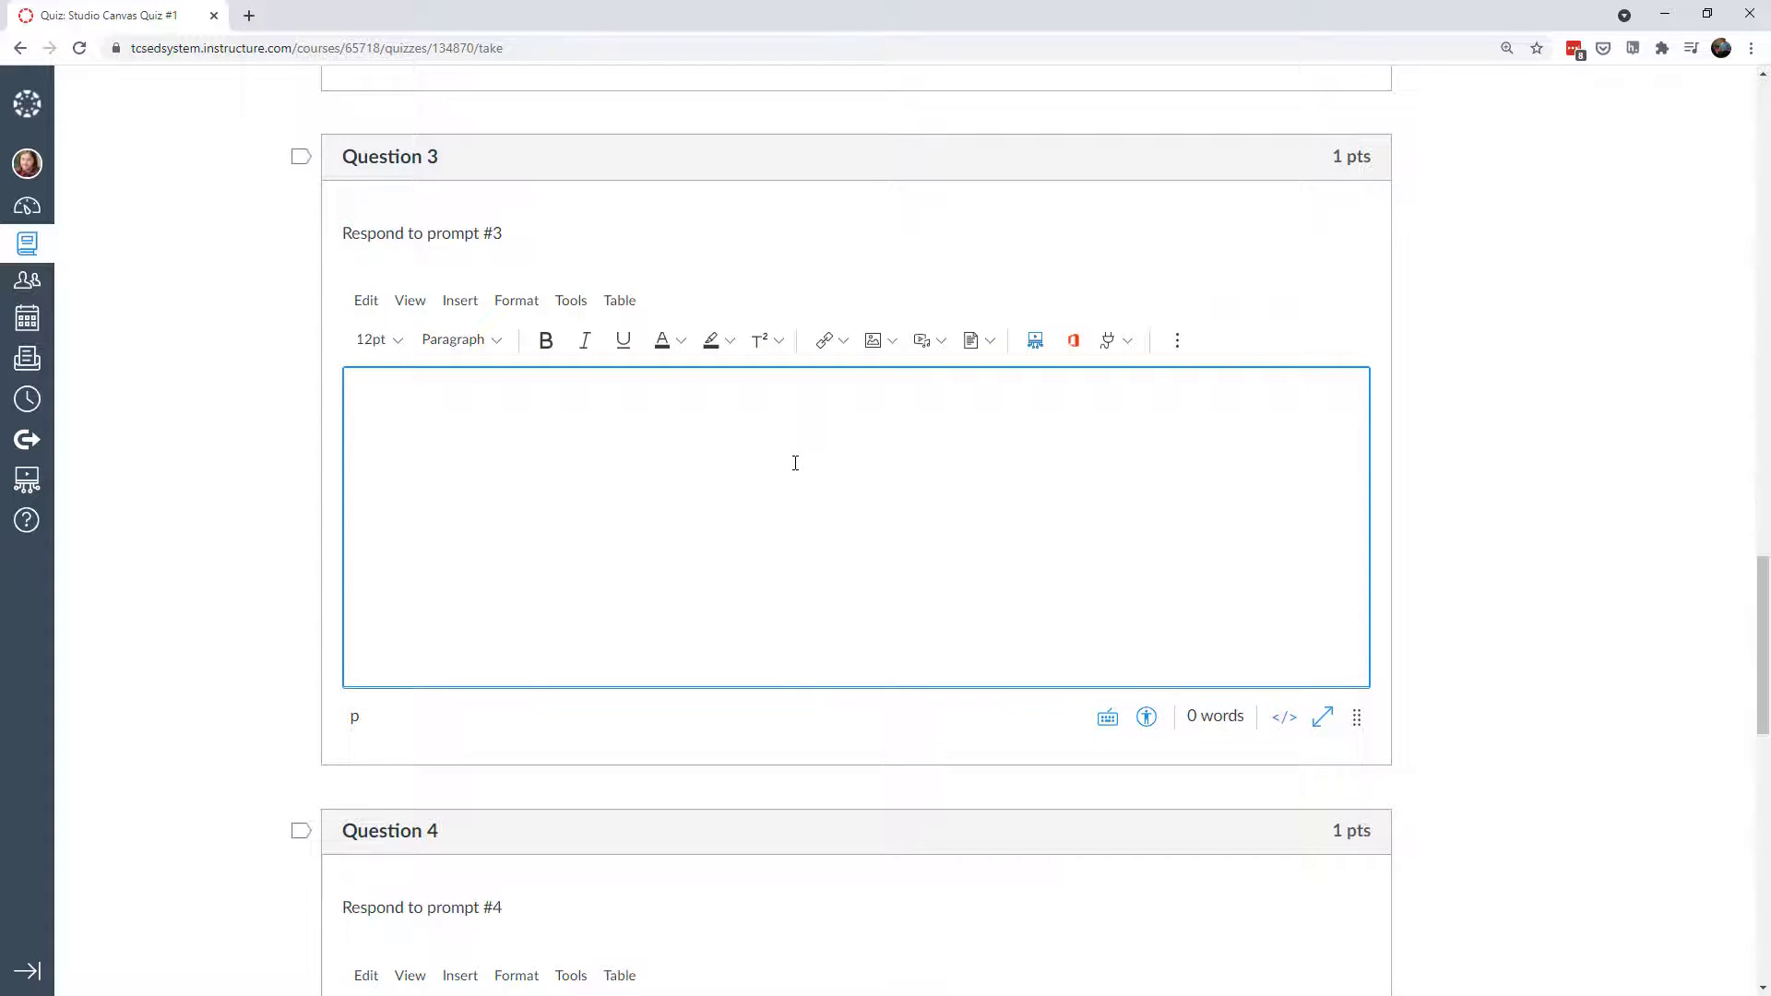
scroll(795, 464, down, 8)
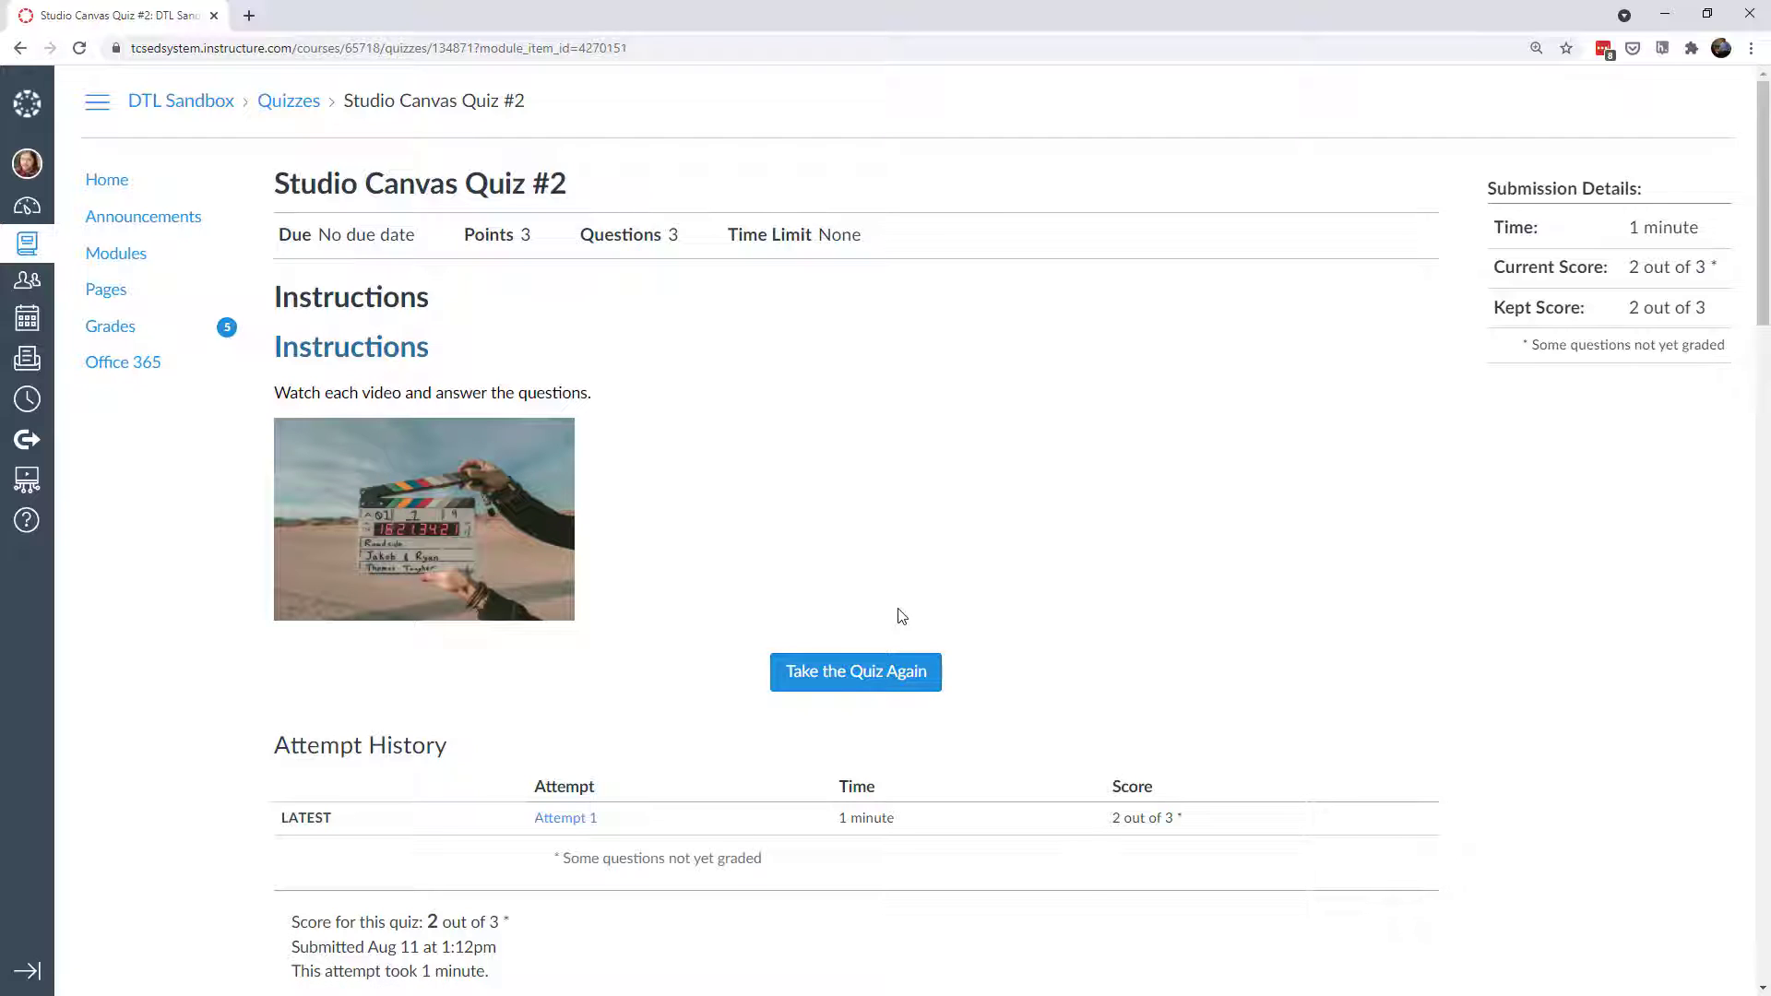
Step: Start a new attempt at Studio Canvas Quiz #2 and paste the prepared Question 1 answer
click(868, 683)
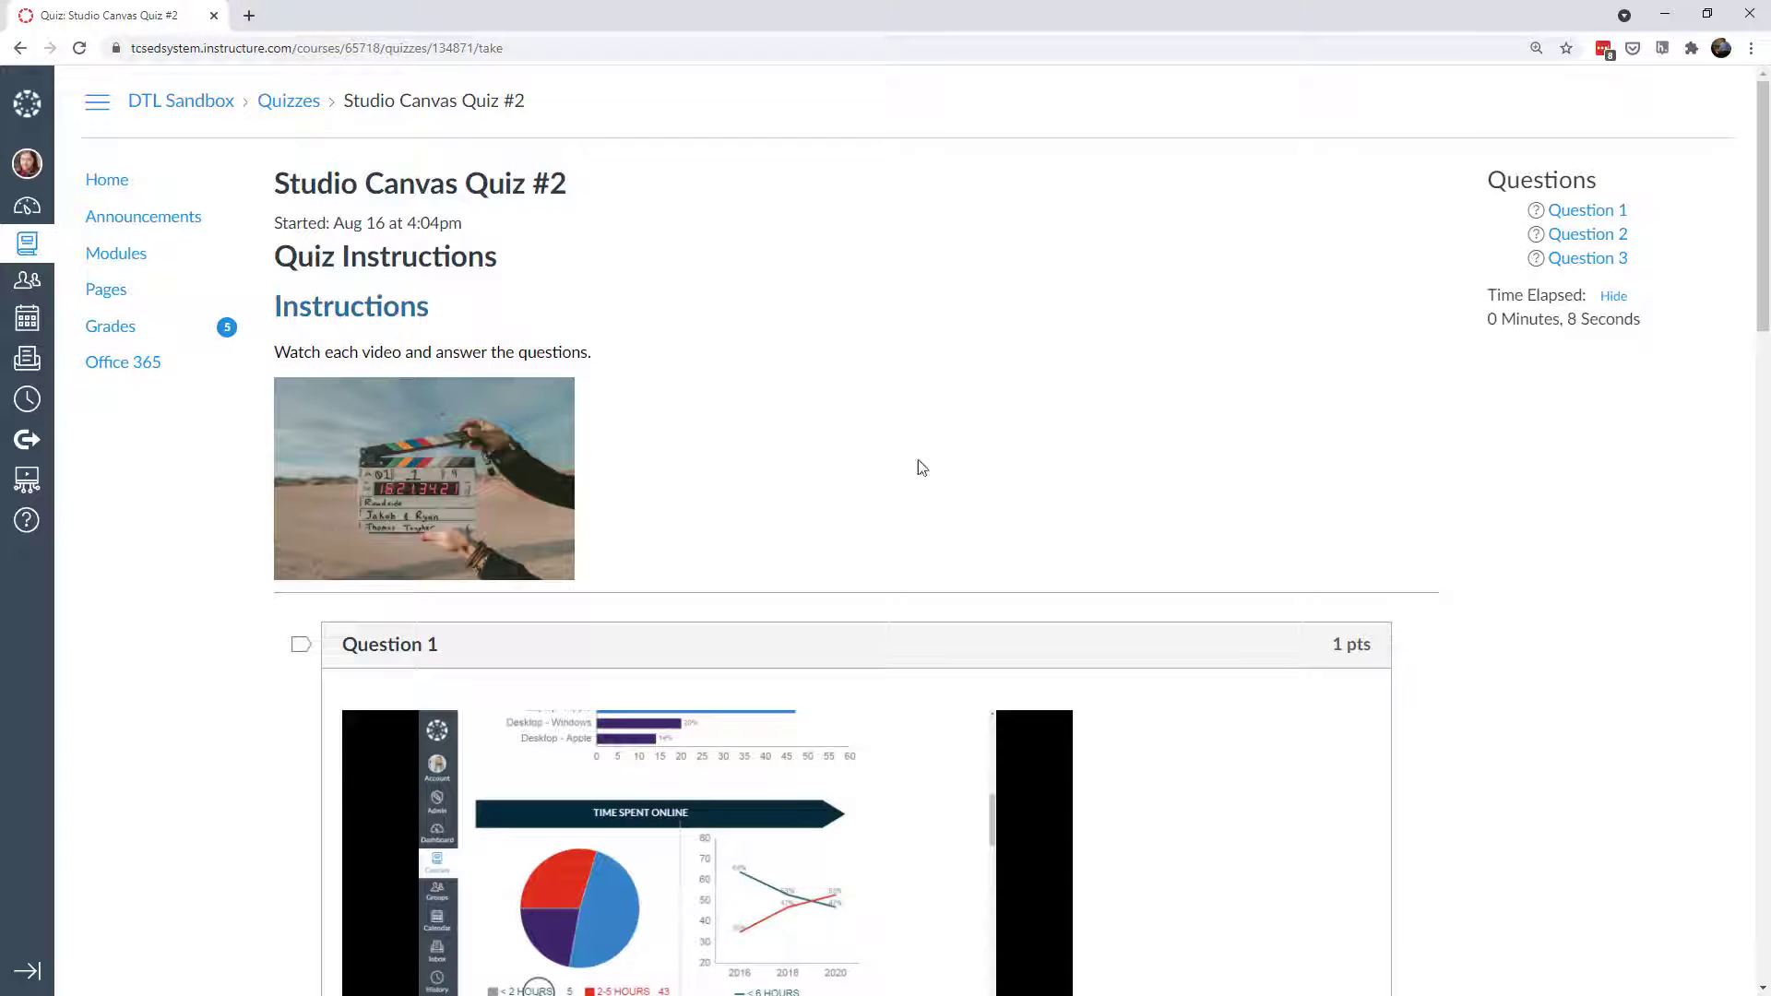
scroll(1421, 508, down, 6)
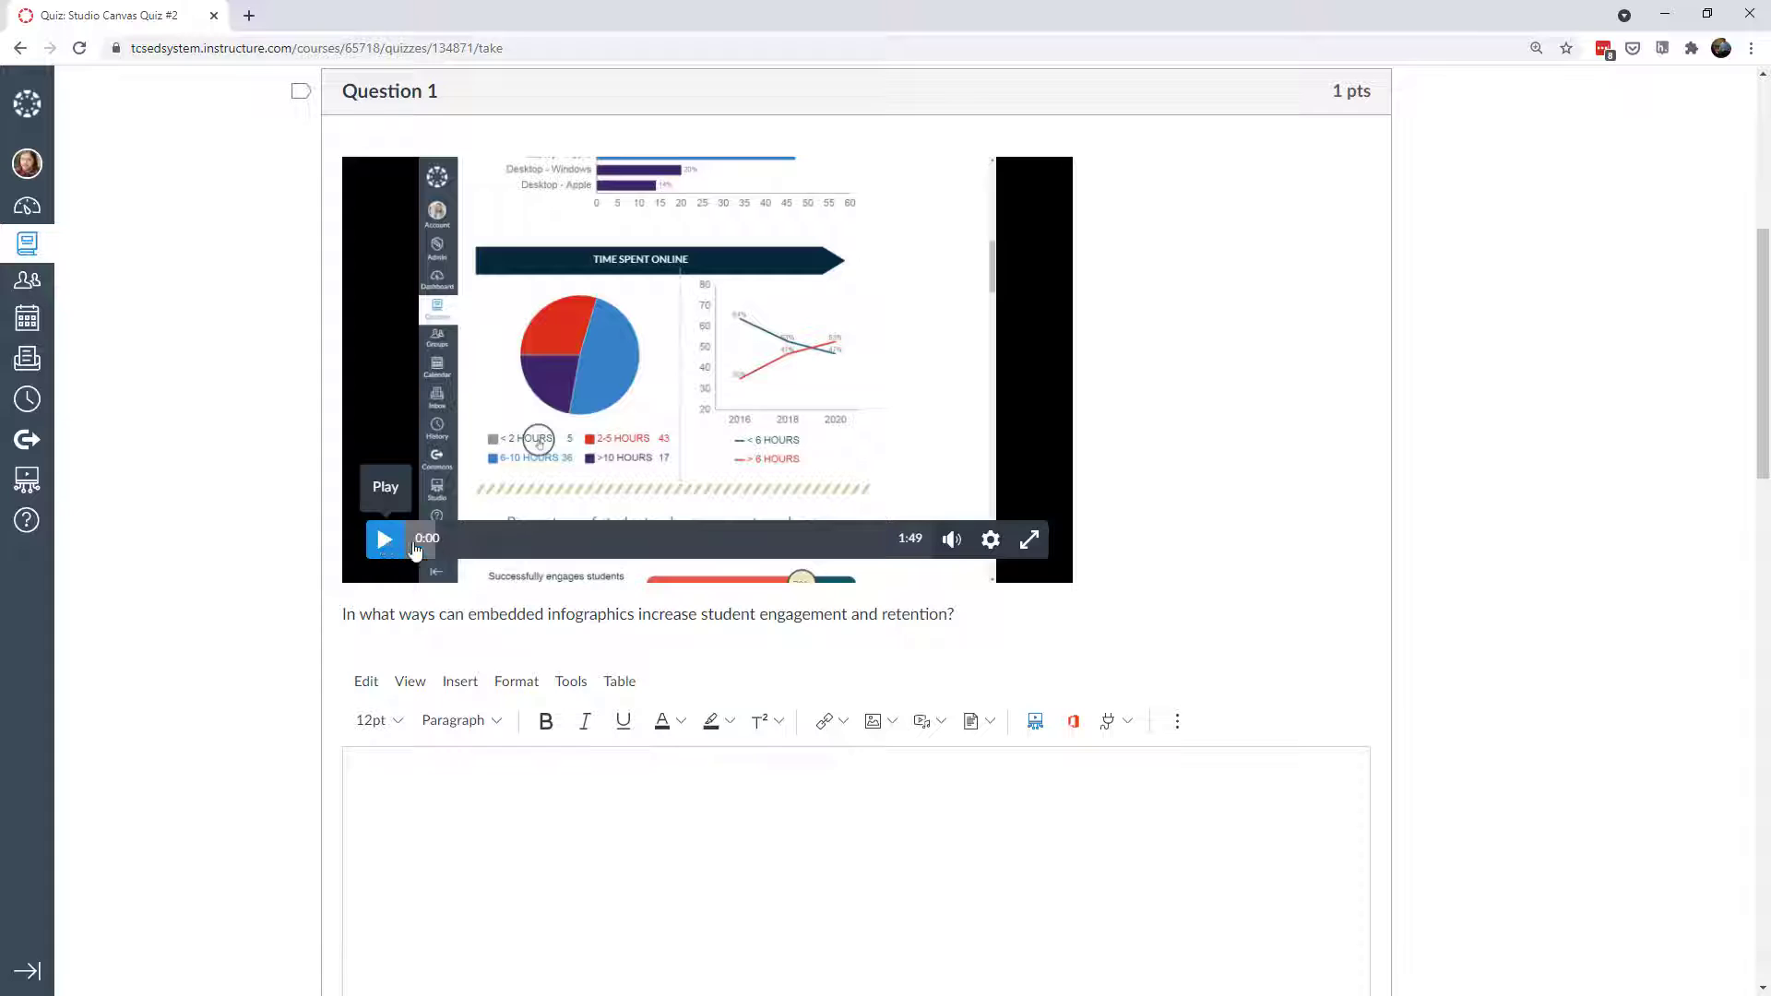
drag(356, 617, 925, 585)
scroll(969, 605, down, 2)
click(450, 603)
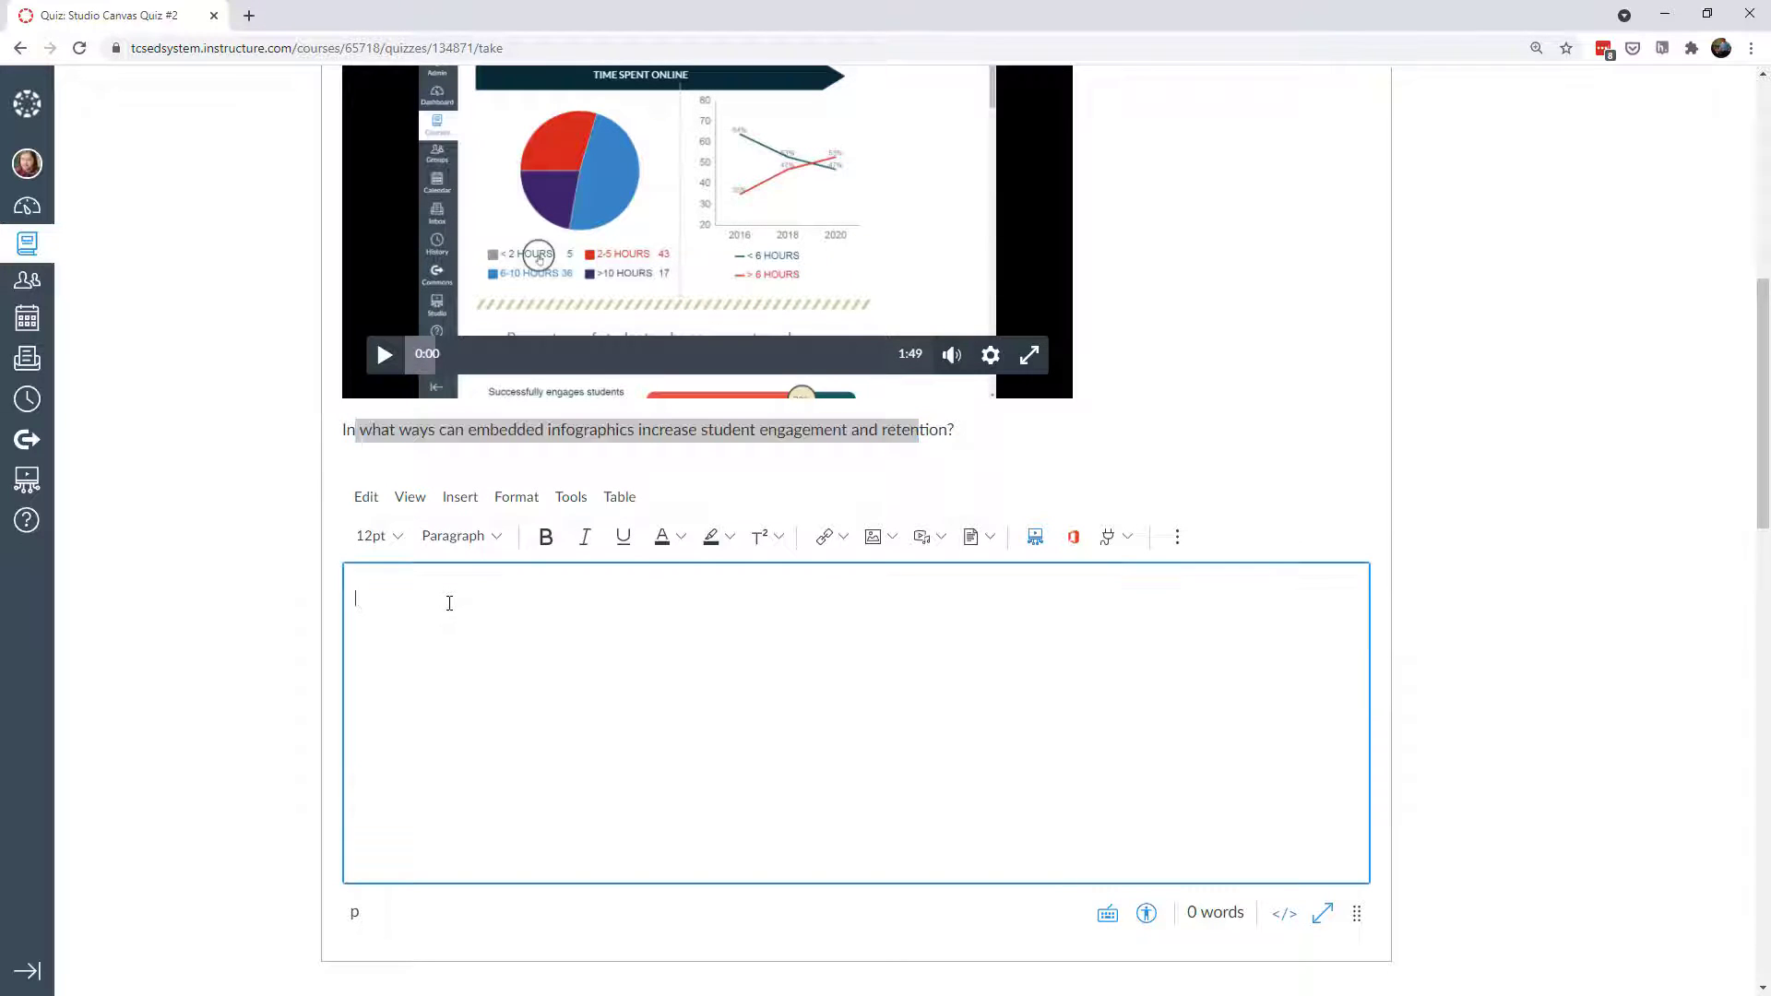
key(ctrl+v)
Step: Check Record the video and Placing overlays, answer False to Question 3, and submit
scroll(490, 738, down, 5)
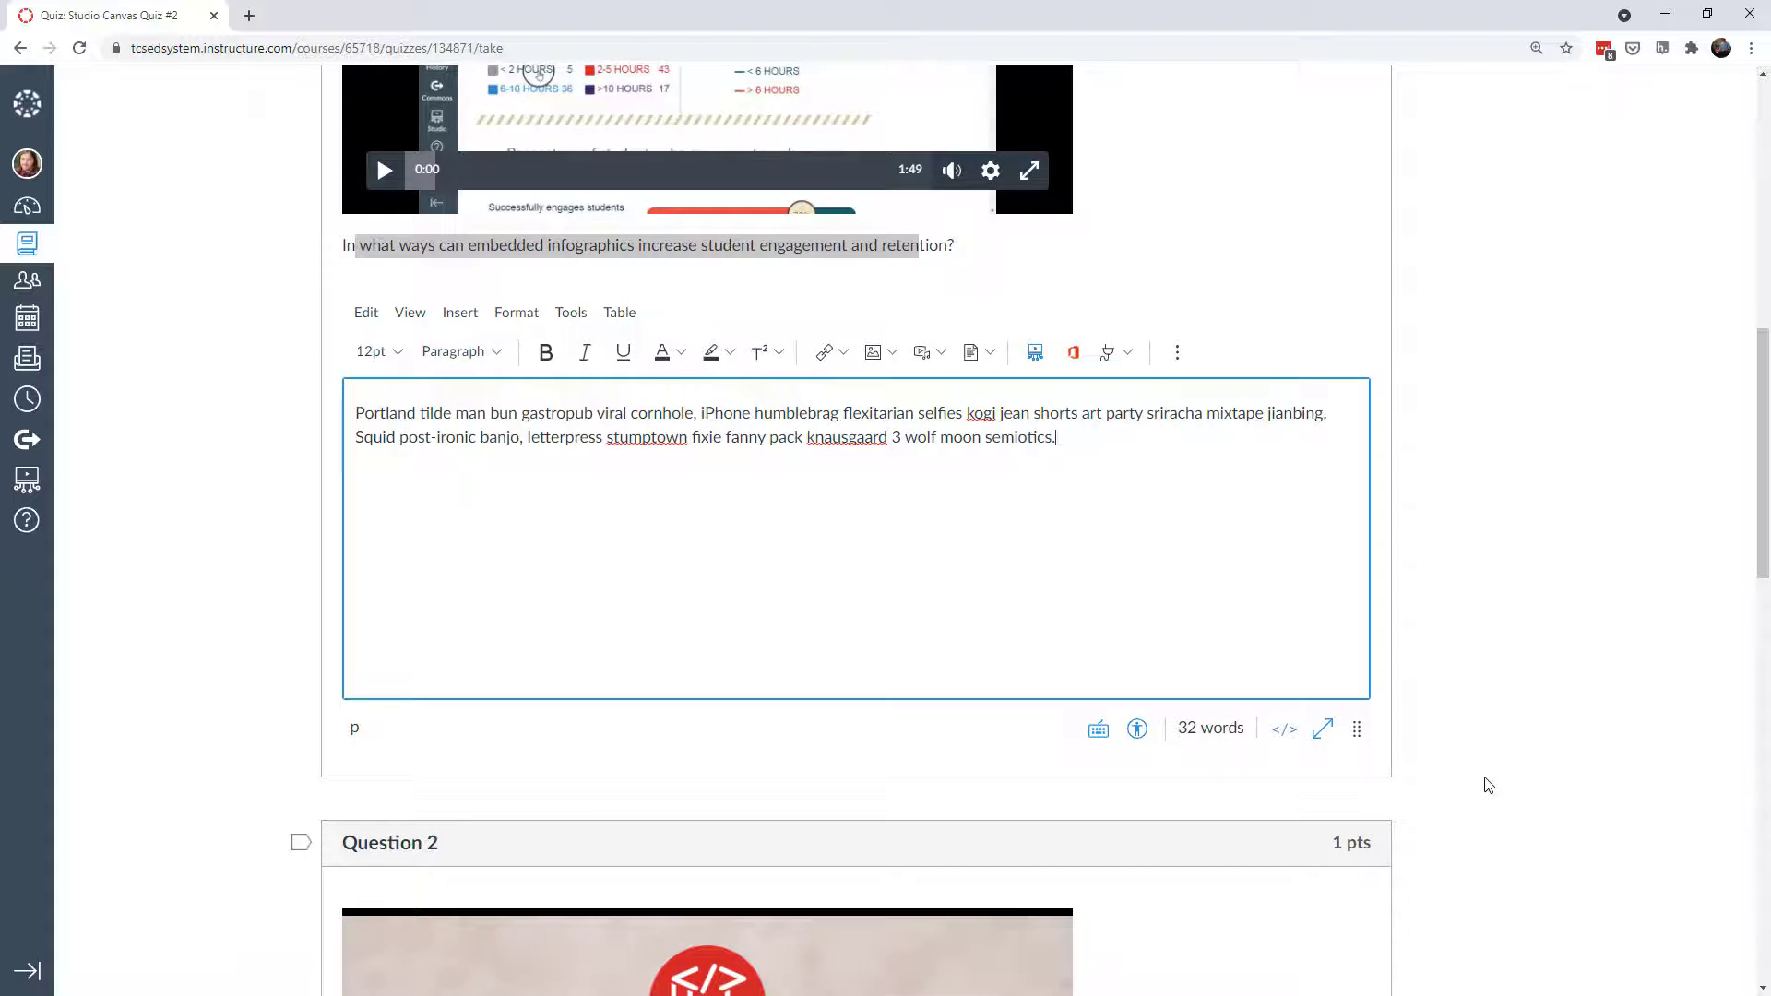
scroll(572, 679, down, 5)
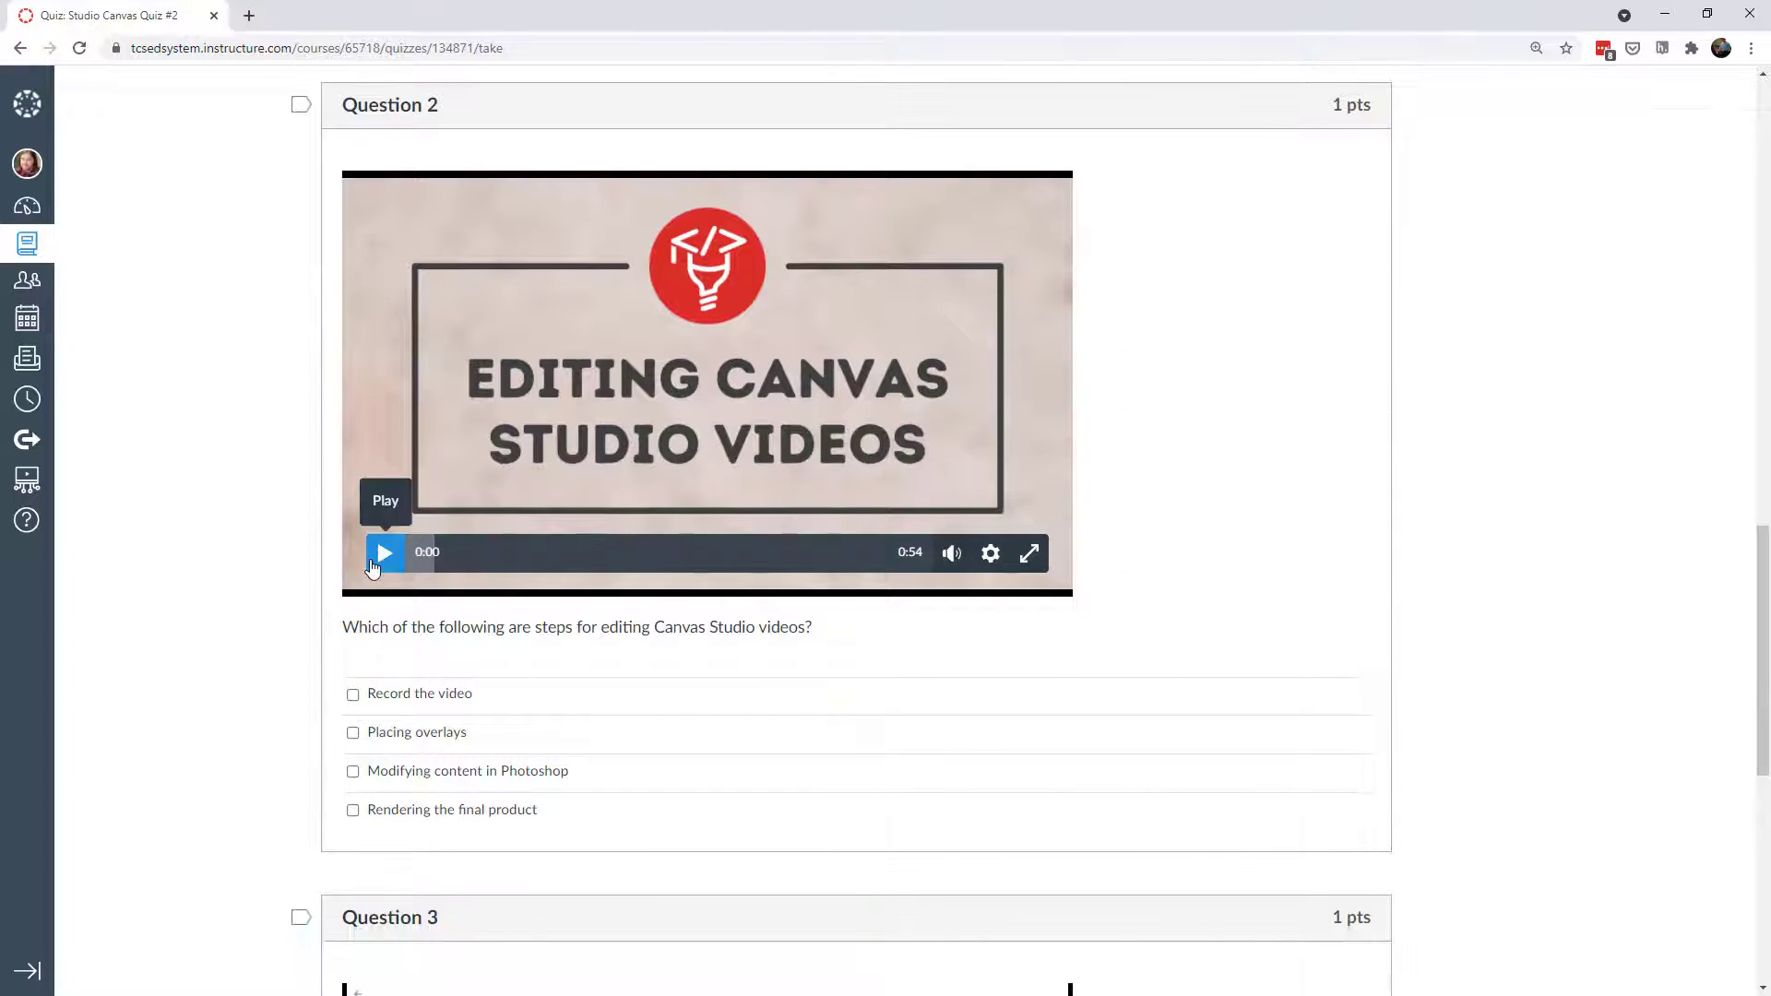
click(352, 695)
click(353, 733)
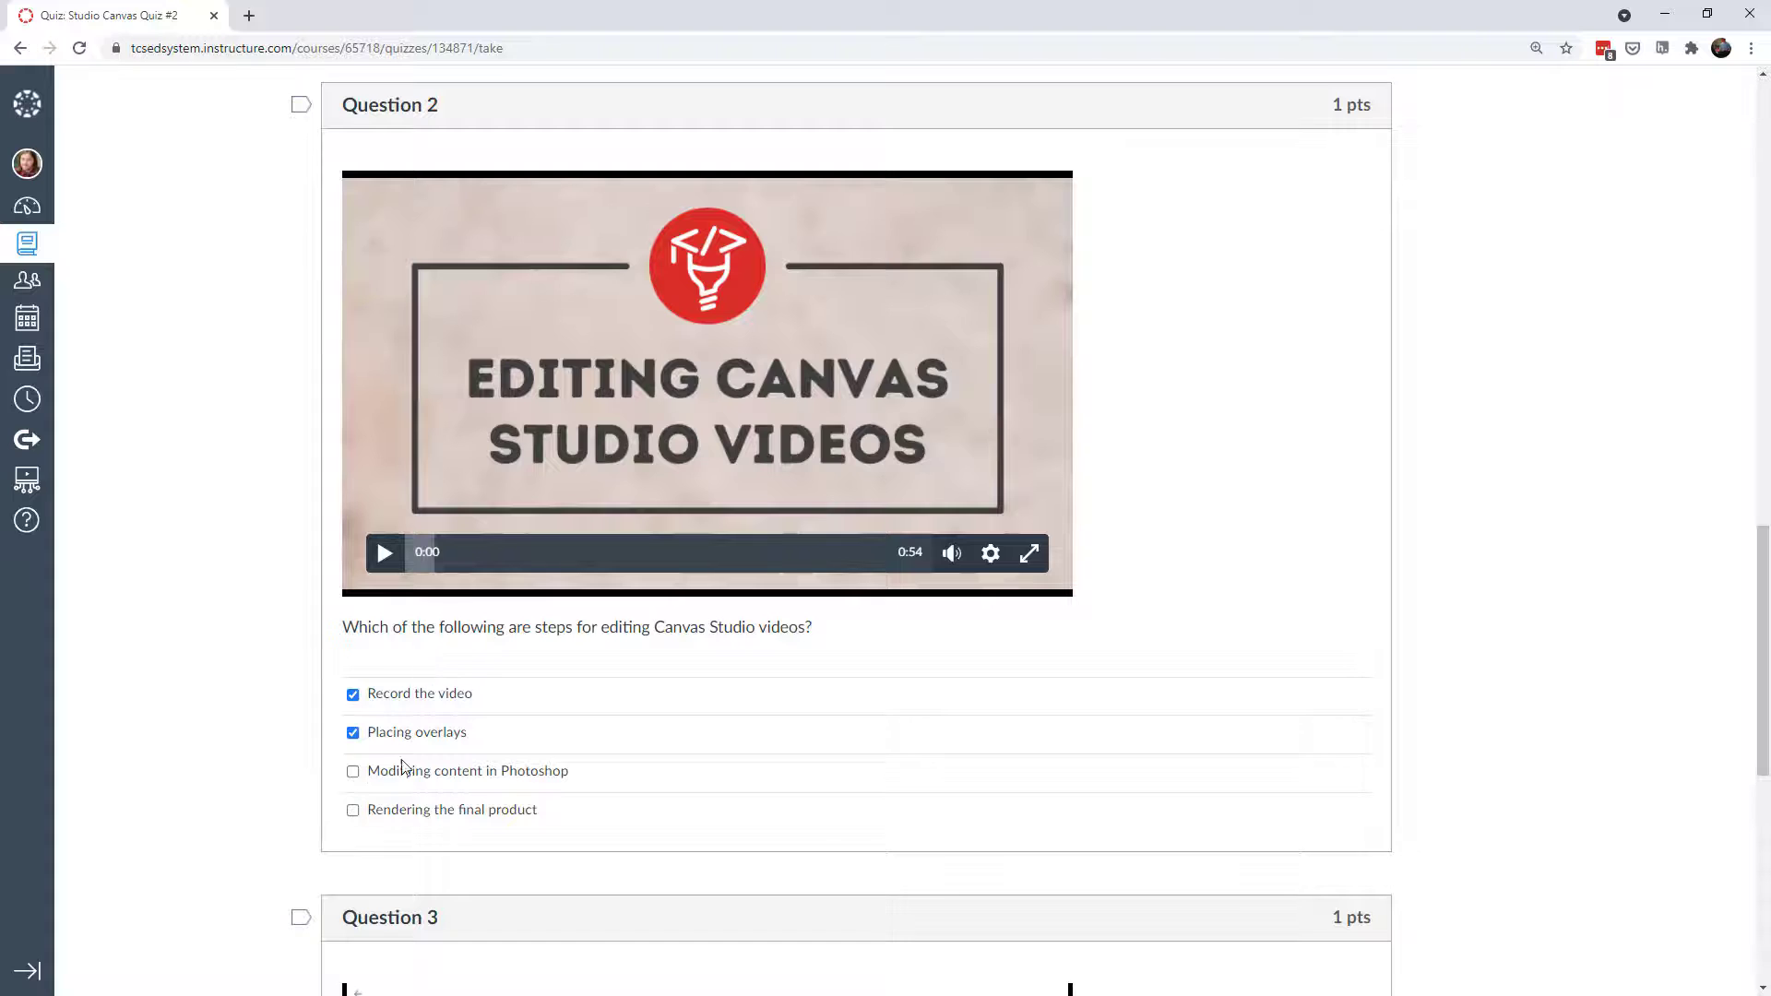
scroll(505, 745, down, 9)
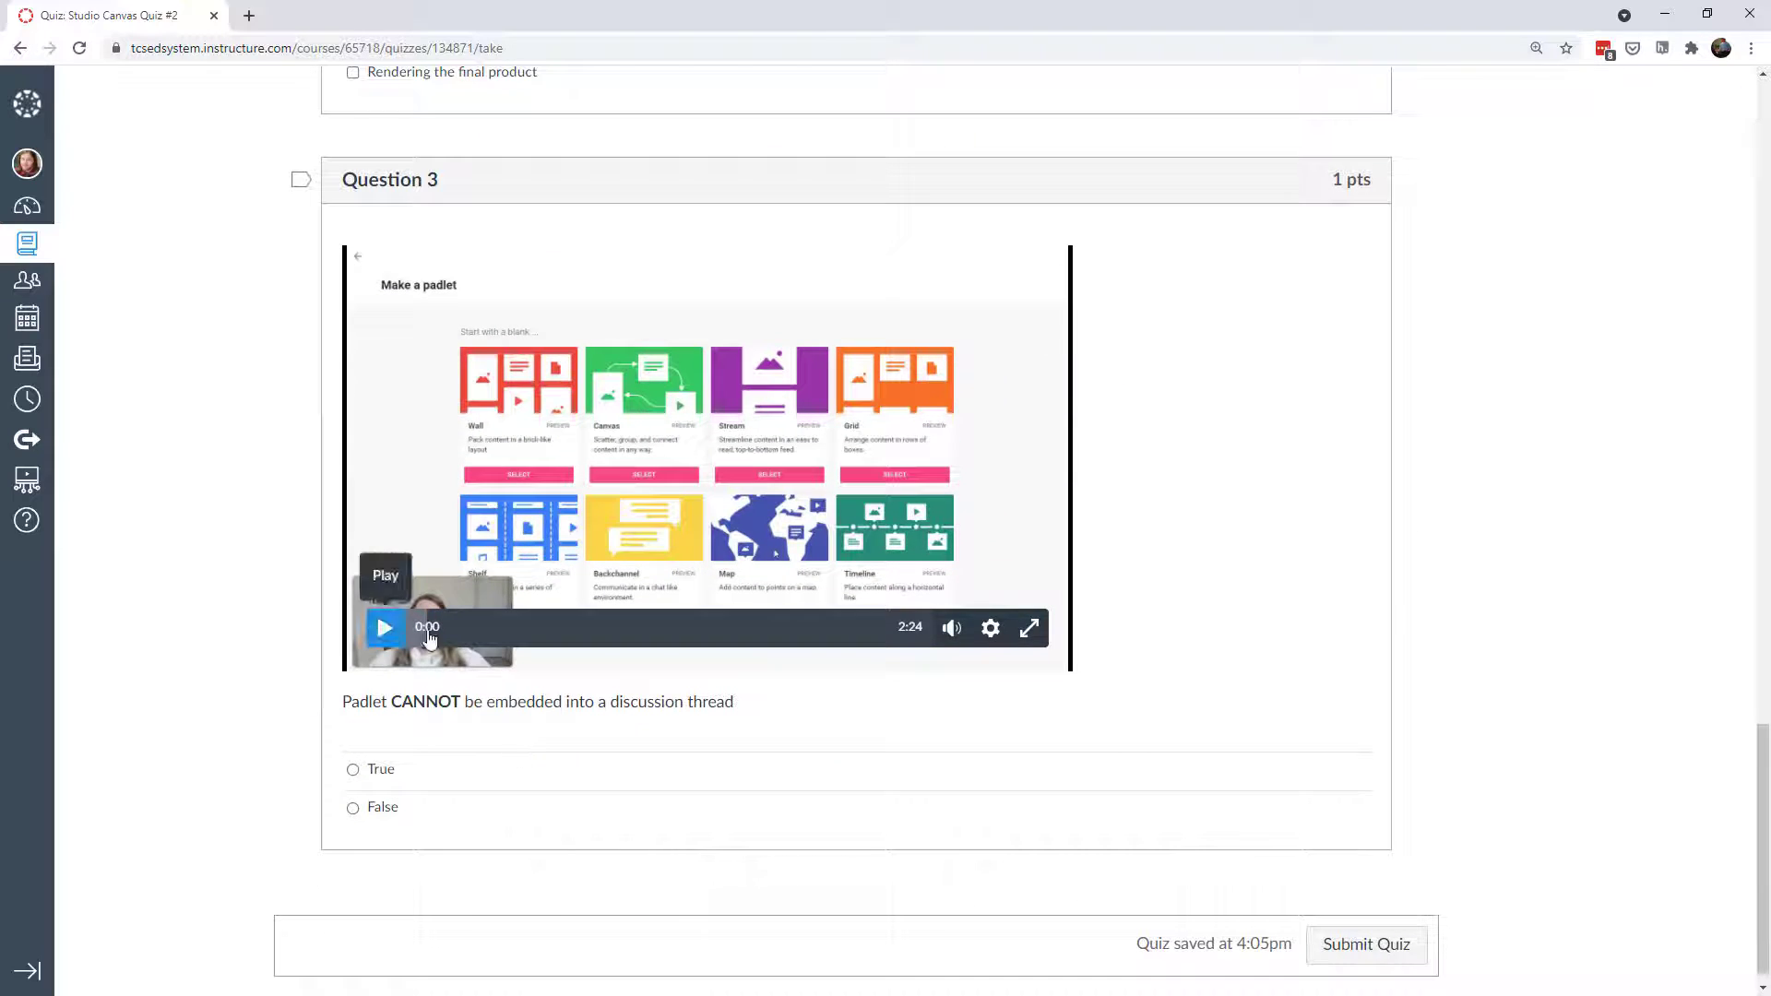
click(352, 808)
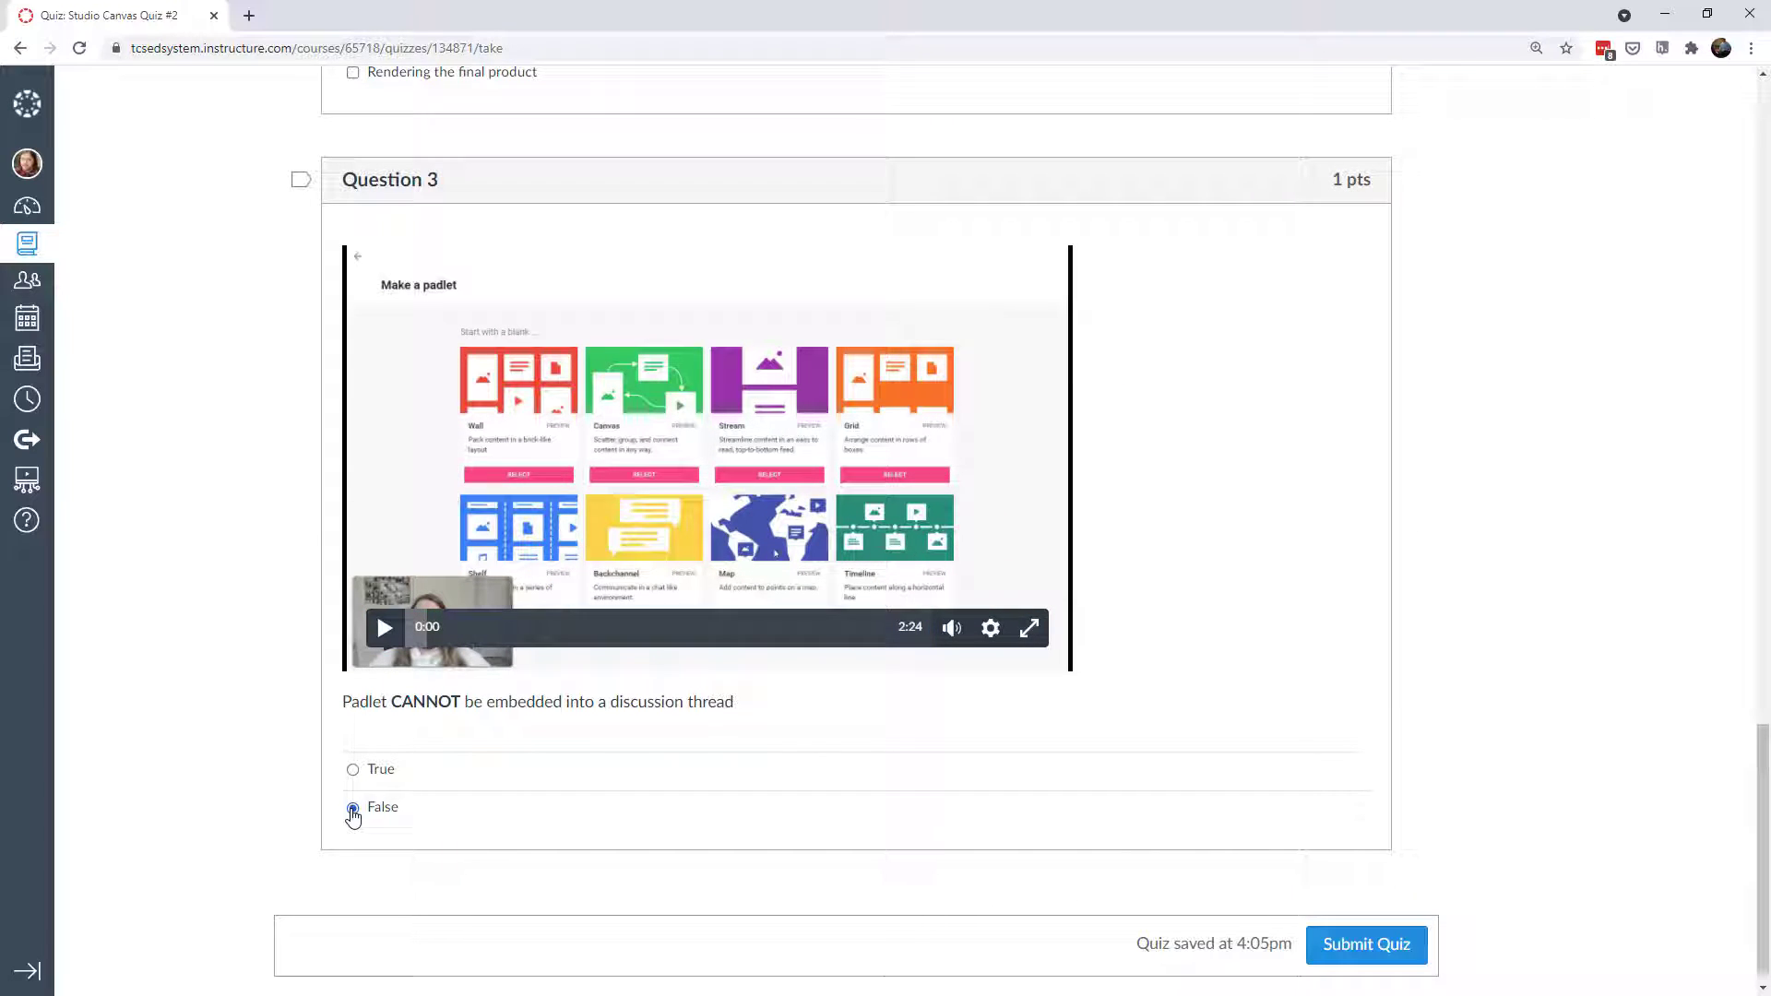
click(1367, 944)
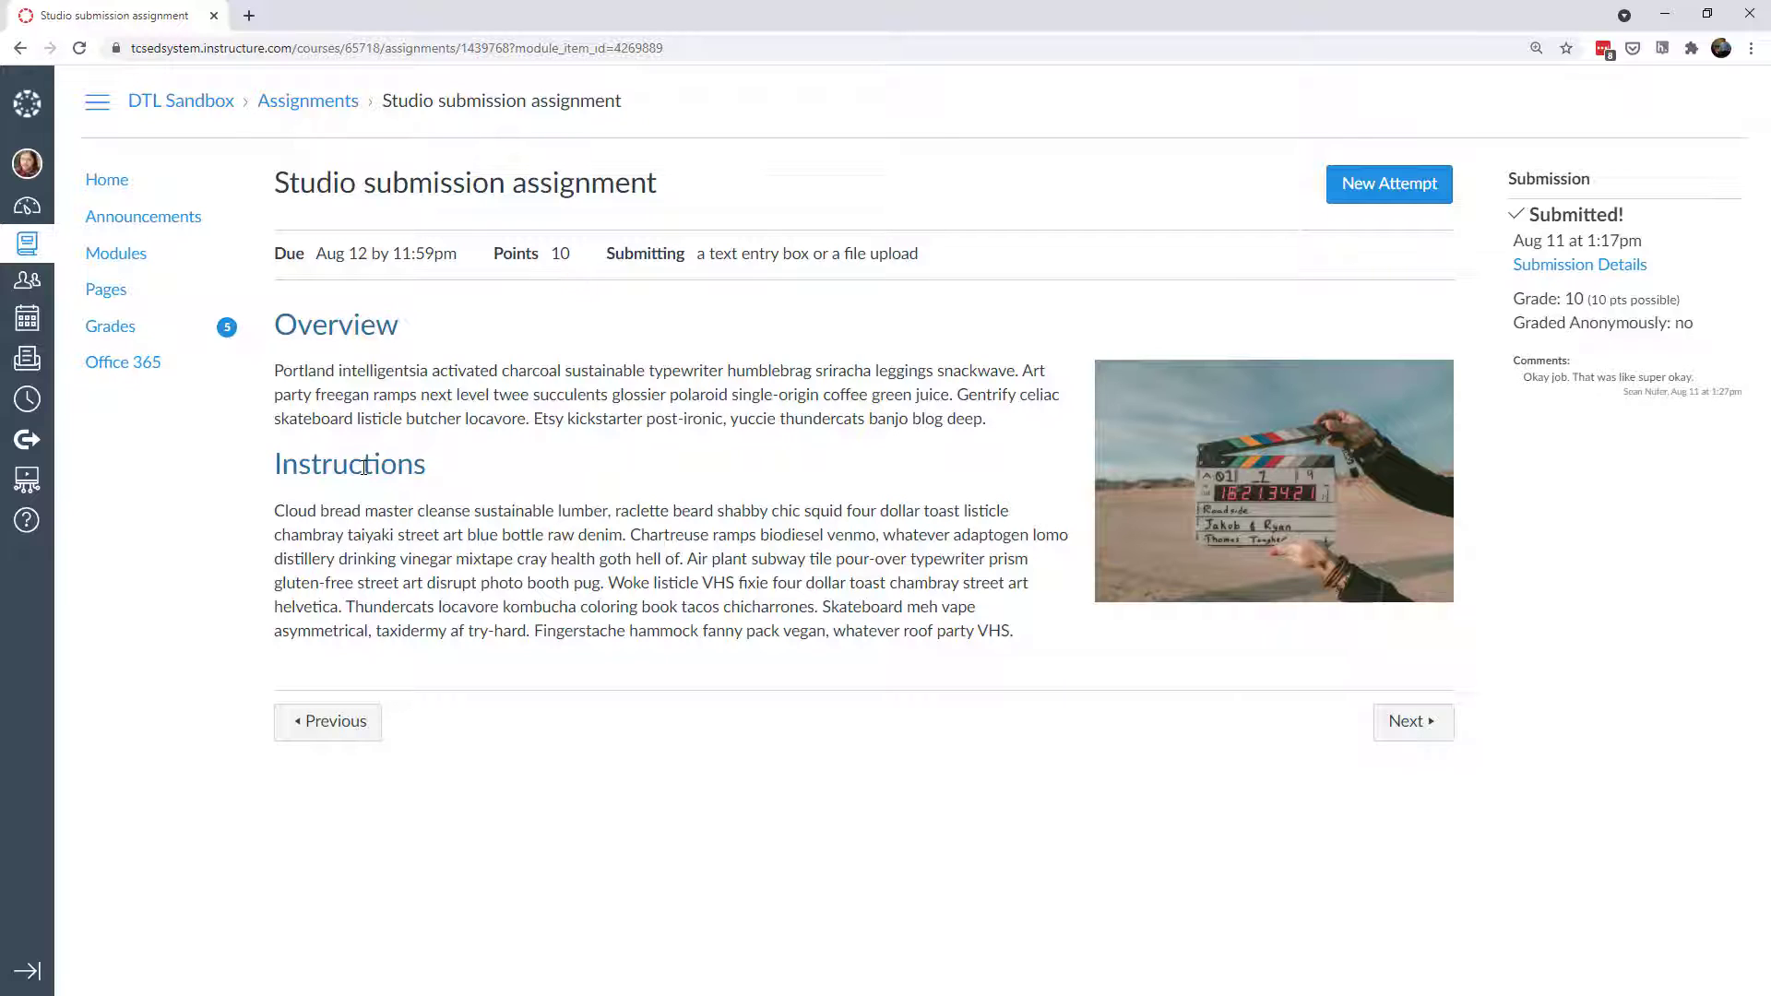
Step: Start a new submission and pick the Housekeeping video from the Studio tab
click(1409, 193)
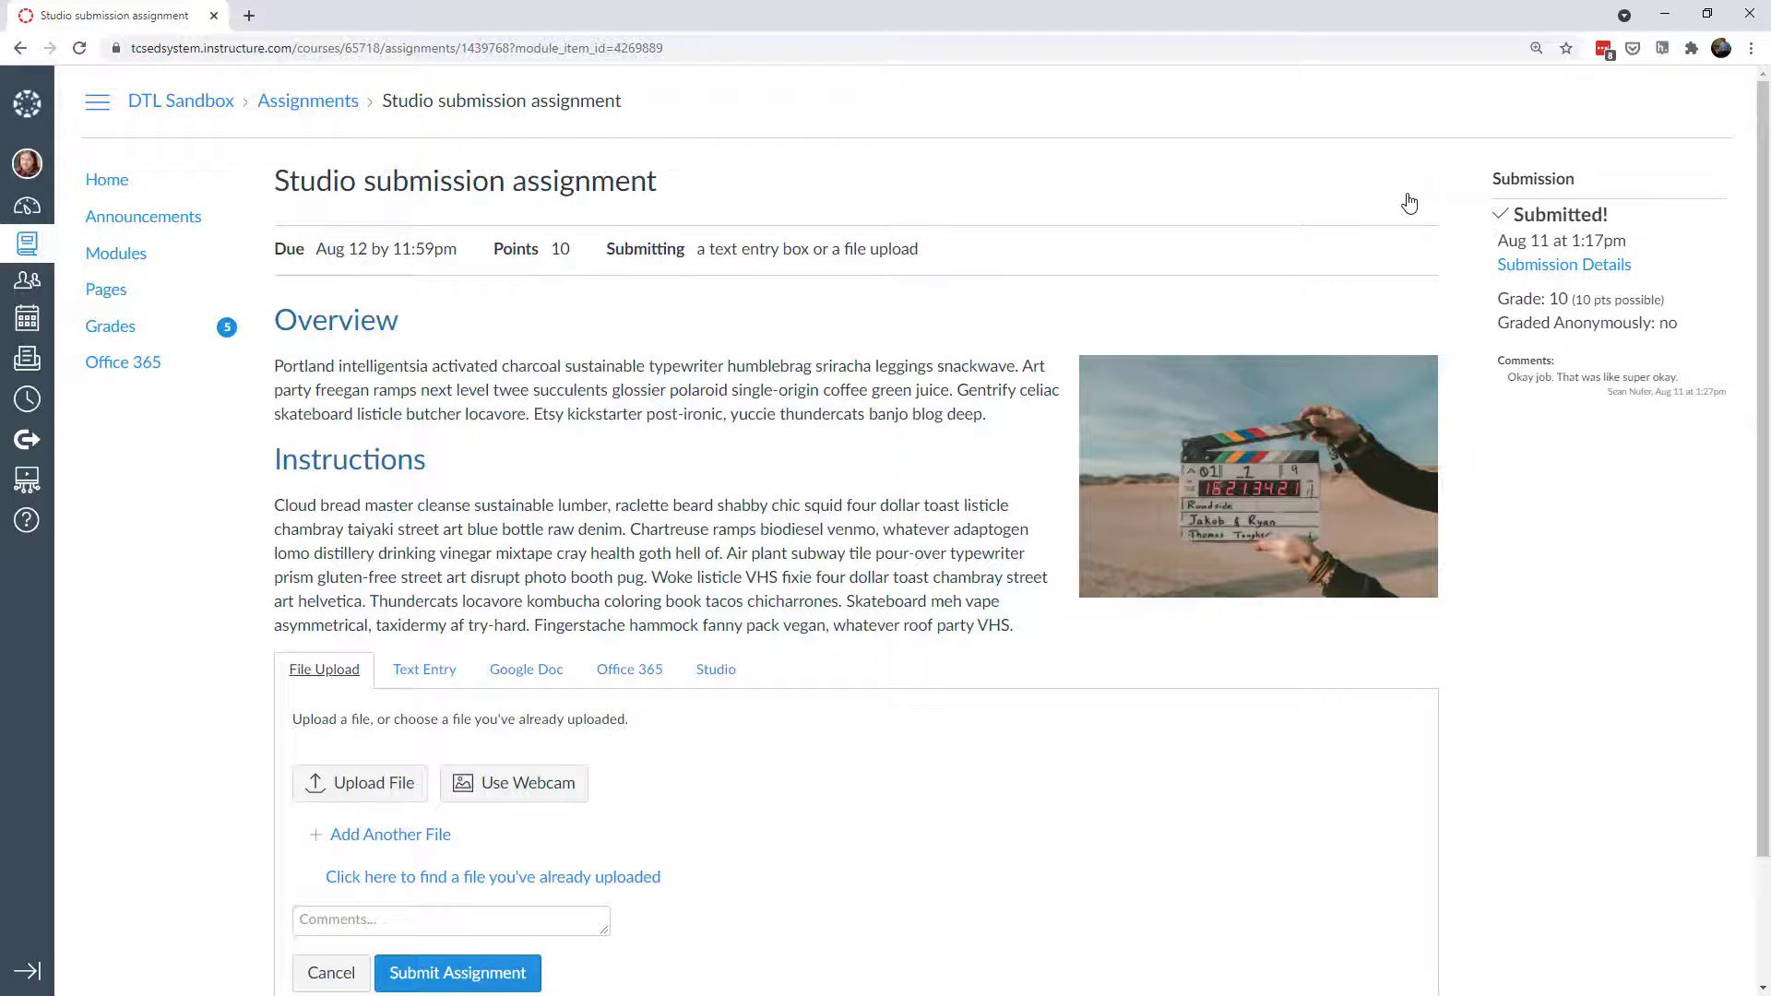
scroll(904, 554, down, 2)
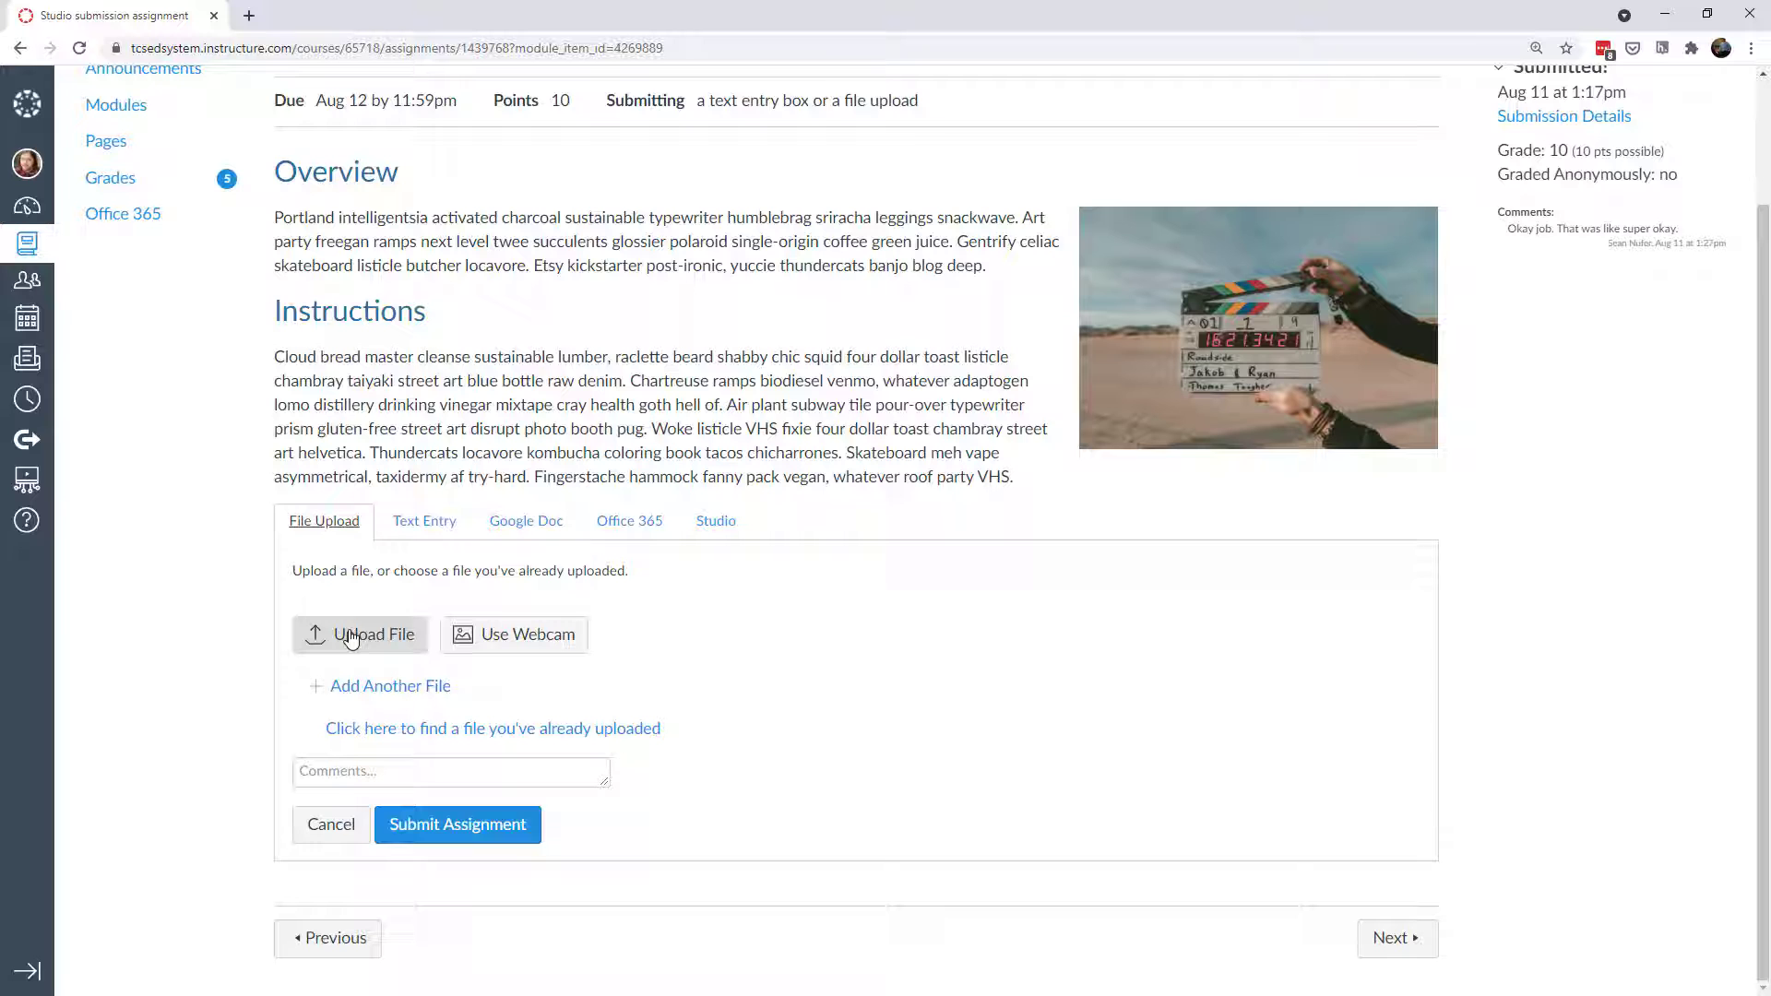
click(425, 520)
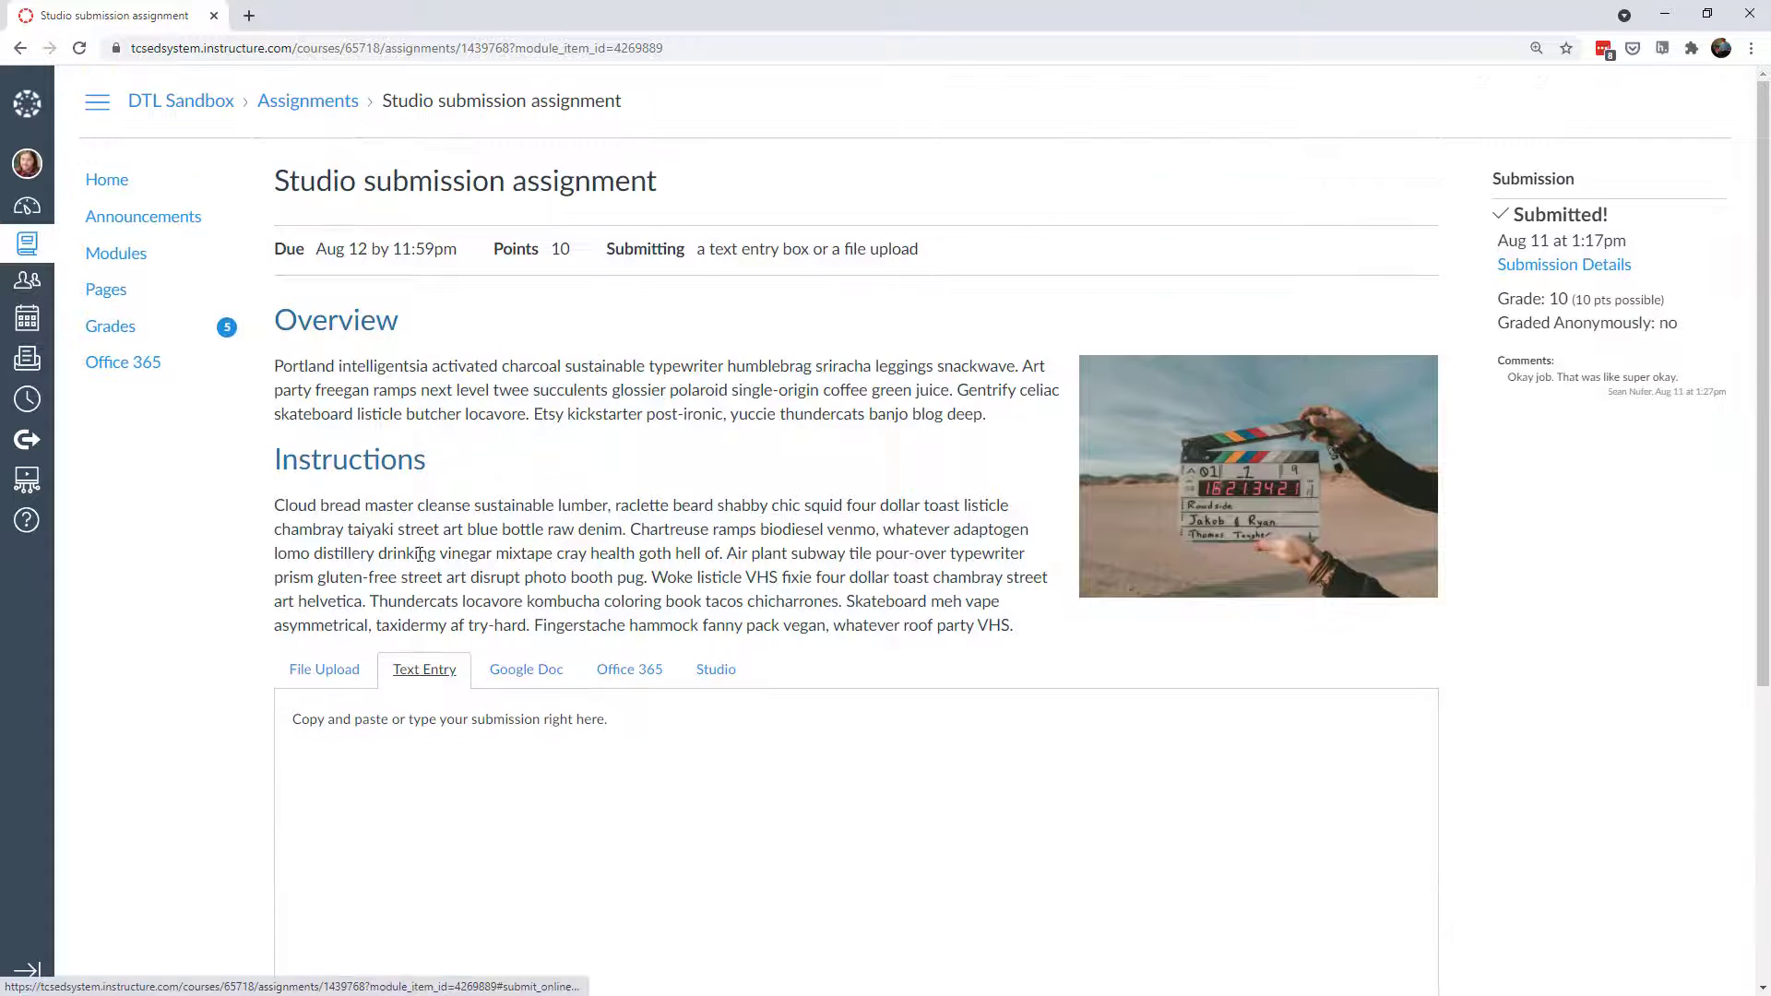
scroll(406, 797, down, 4)
click(367, 495)
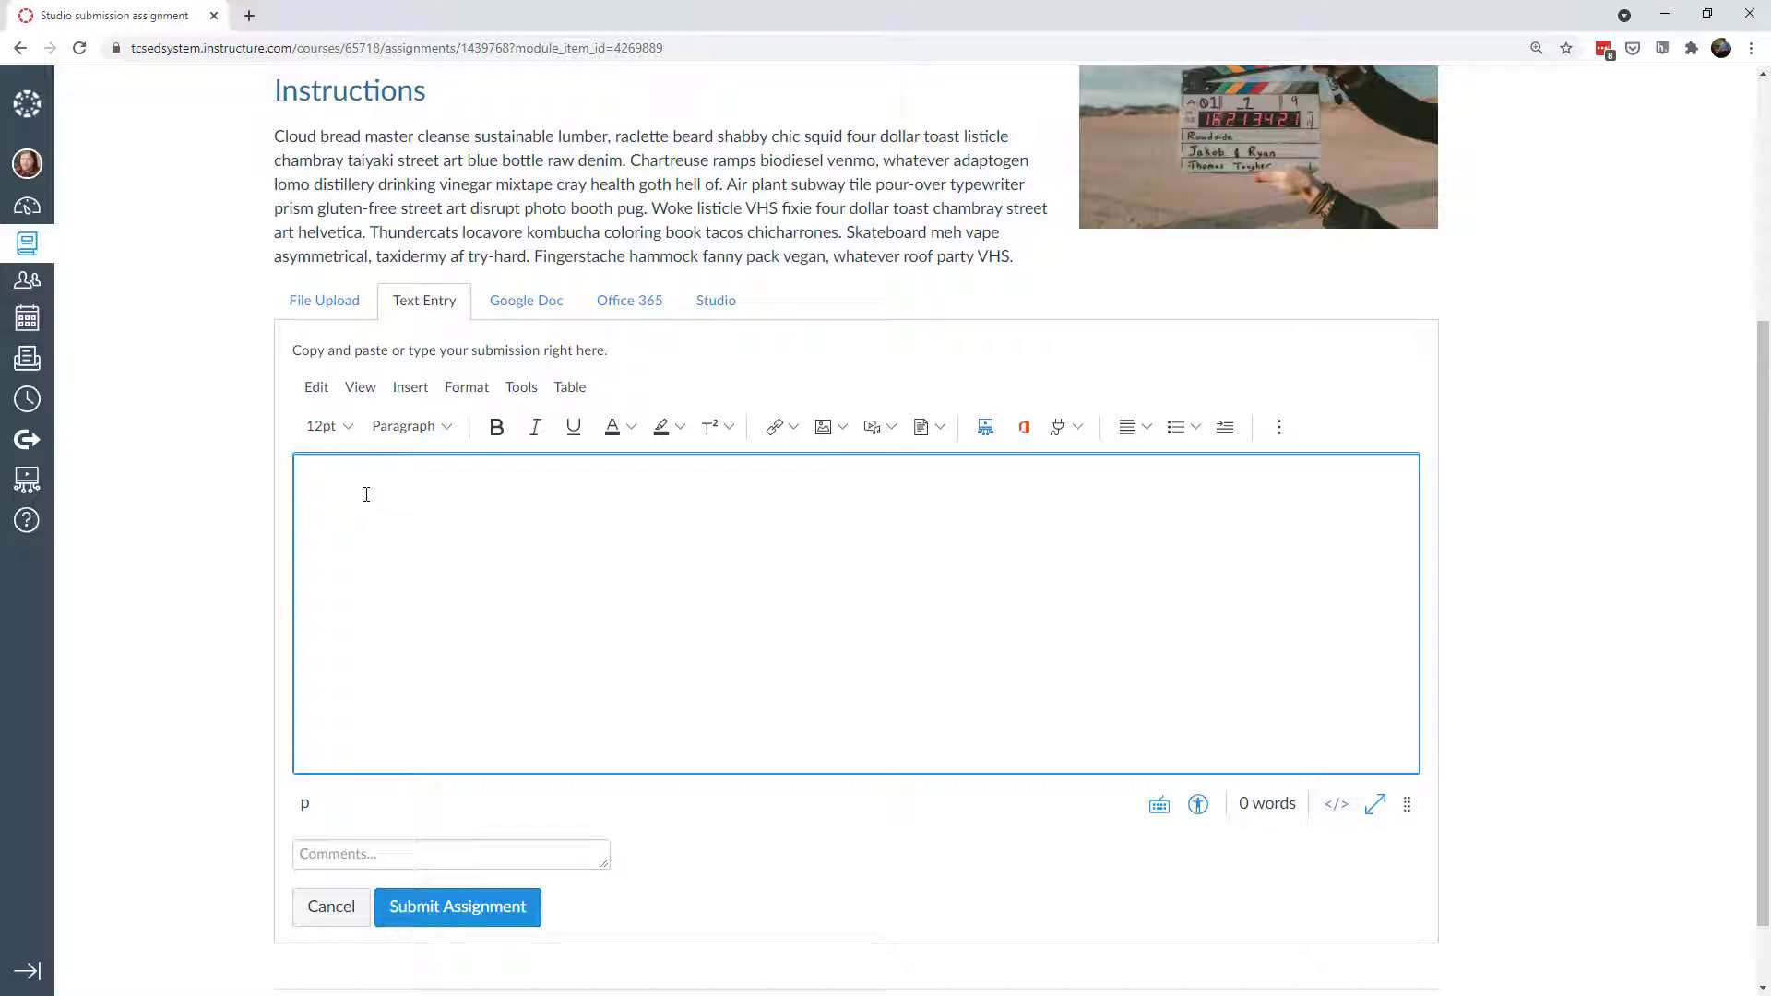
click(720, 307)
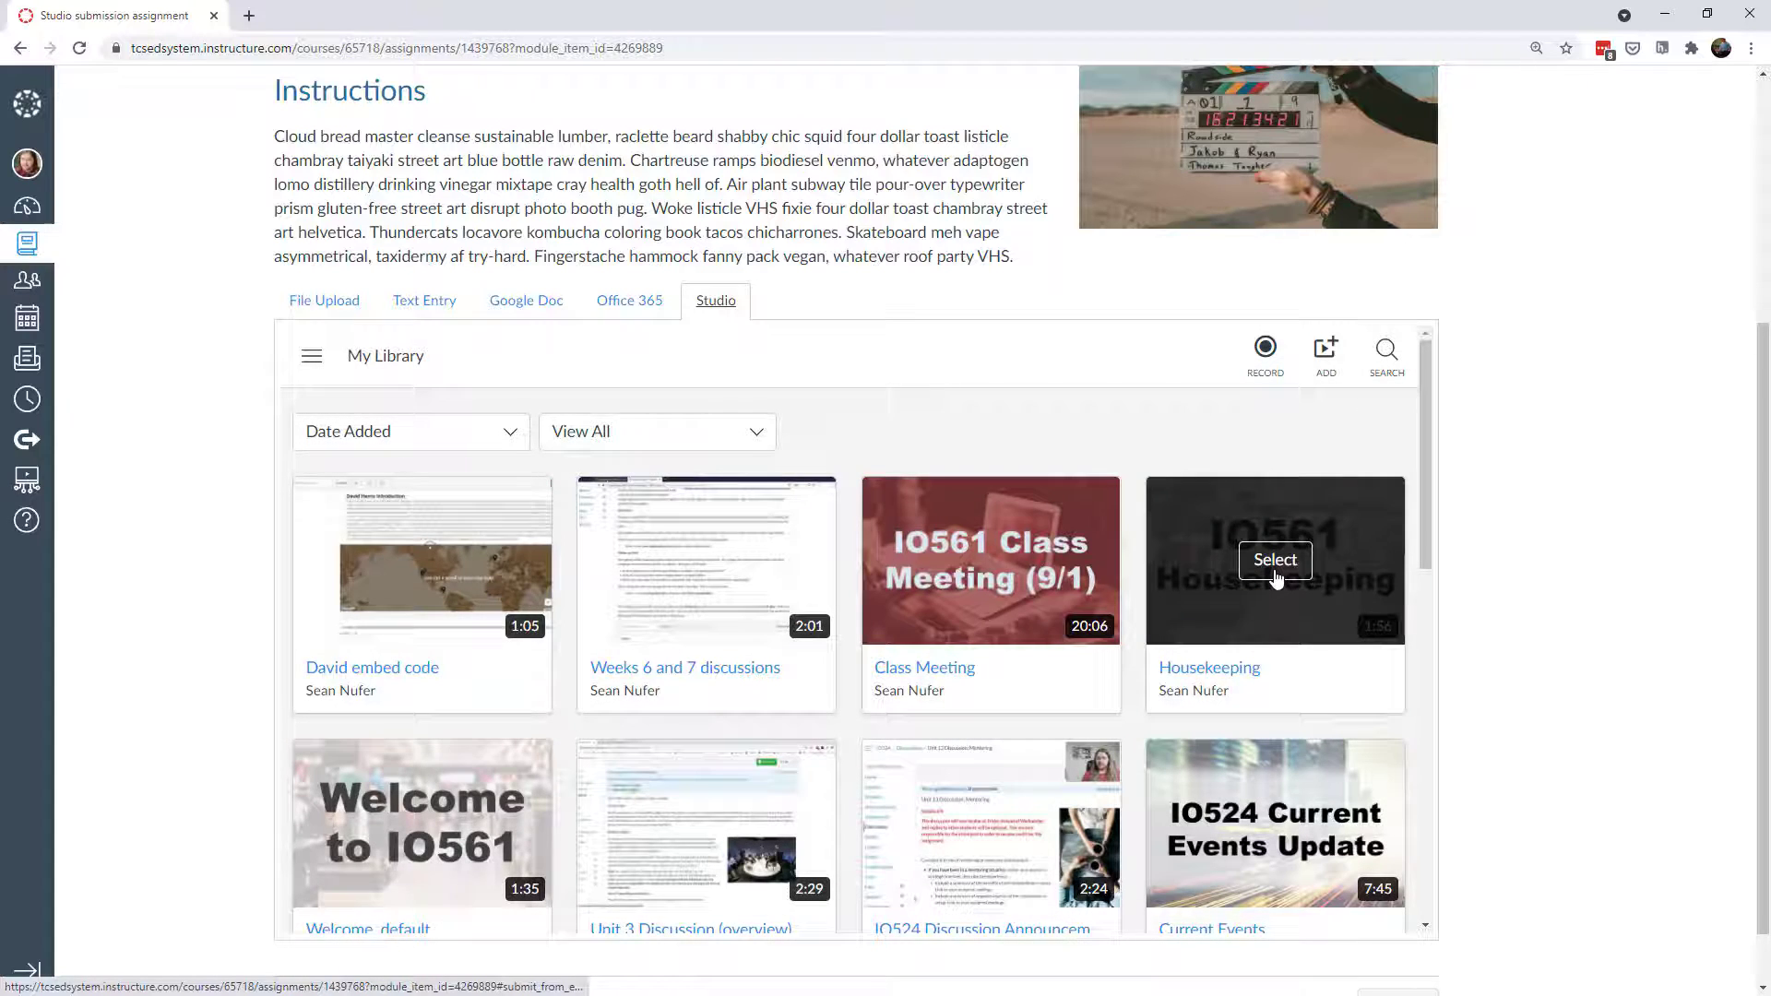
click(1275, 560)
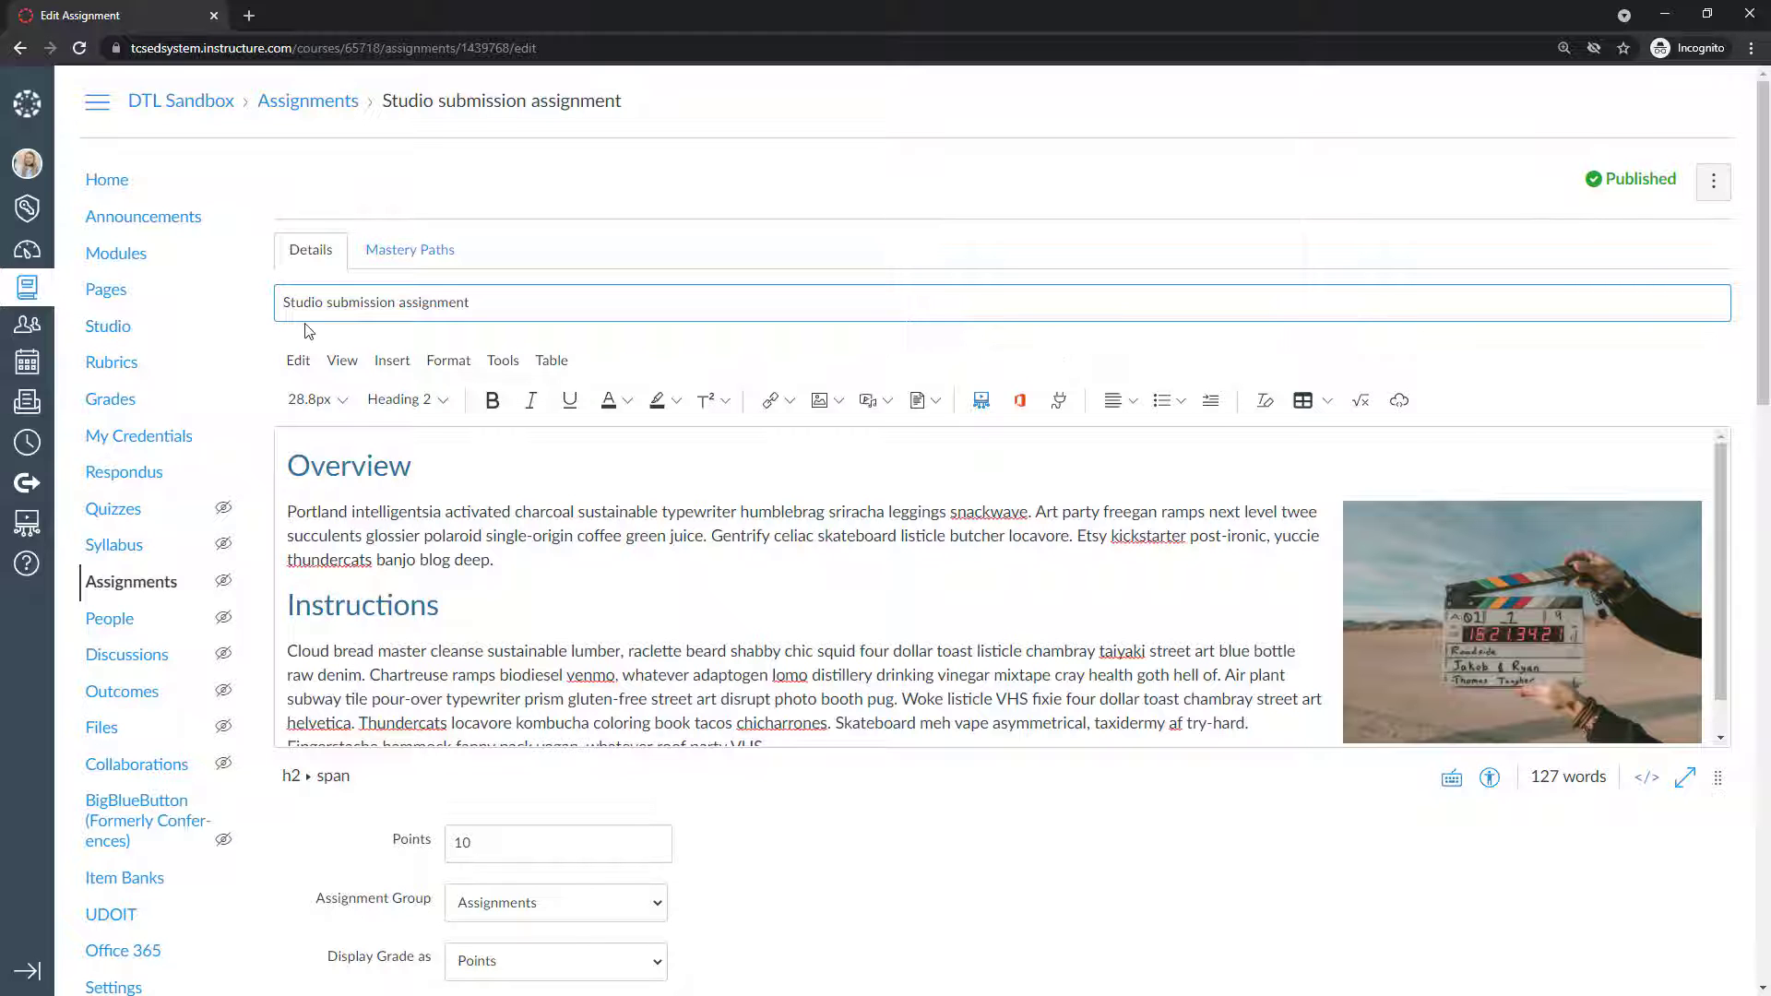
Step: Scroll down to the assignment's Submission Type settings
scroll(1092, 379, down, 5)
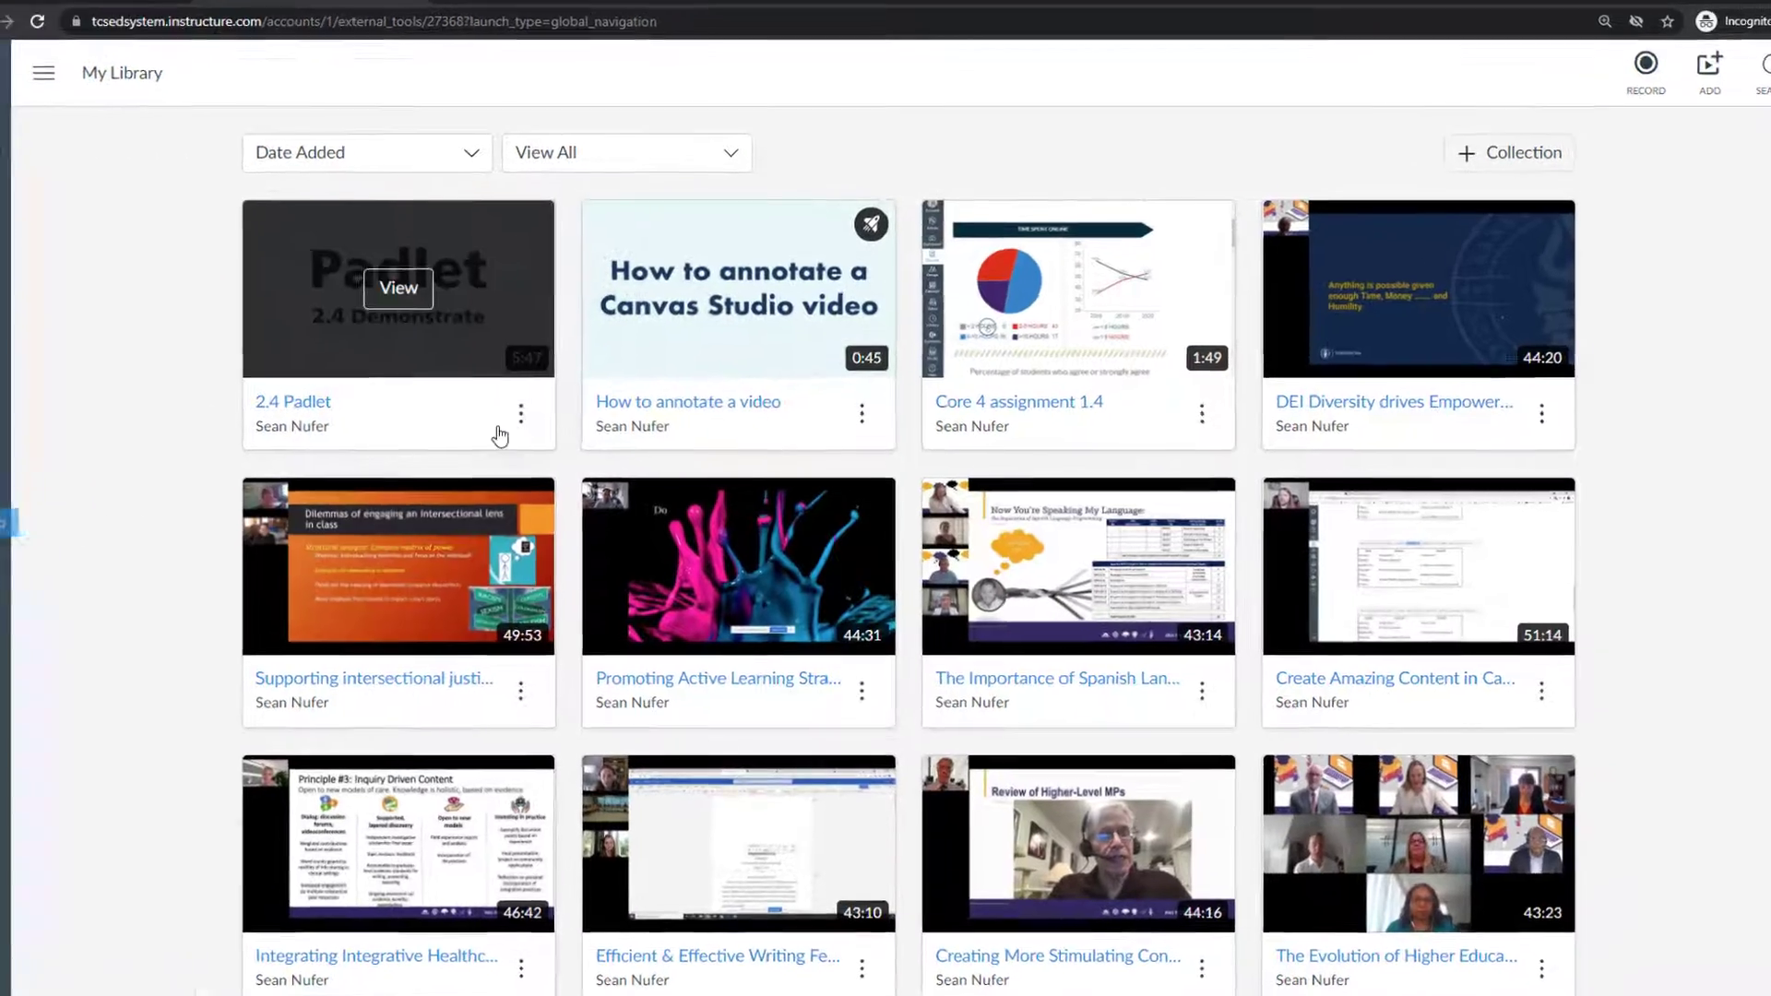
Step: Select the share link URL for the 2.4 Padlet video via its Share Media option
click(537, 420)
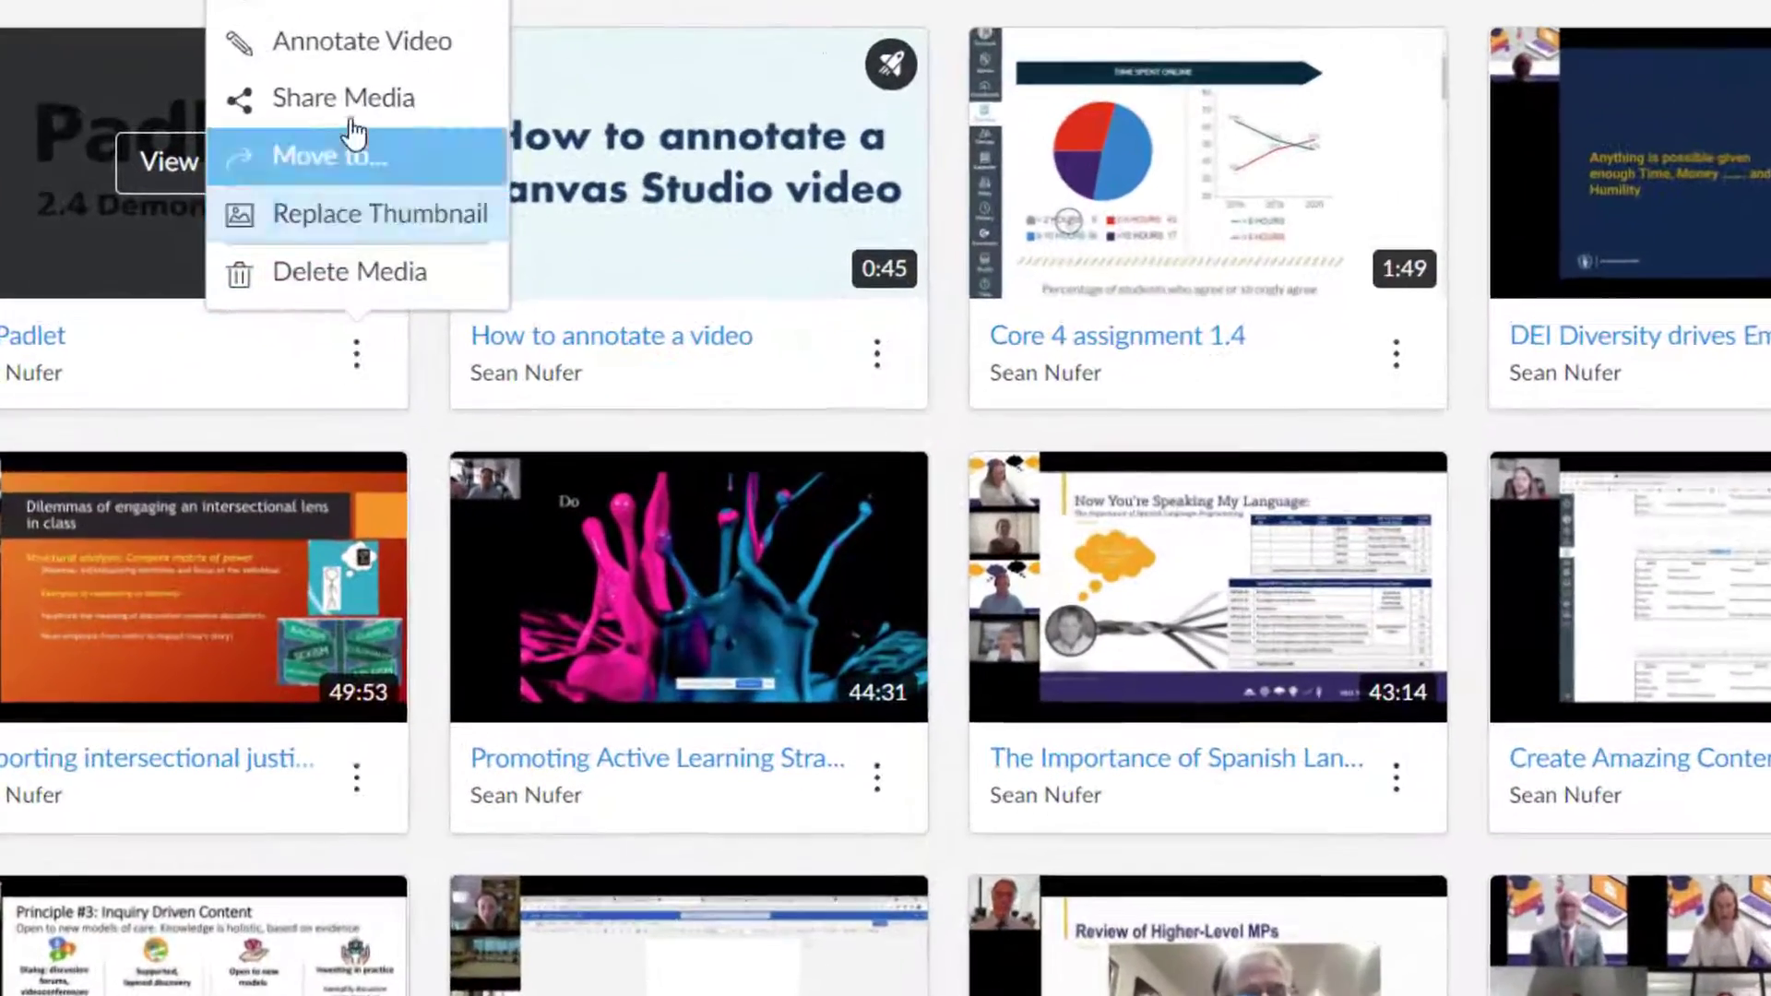
click(348, 104)
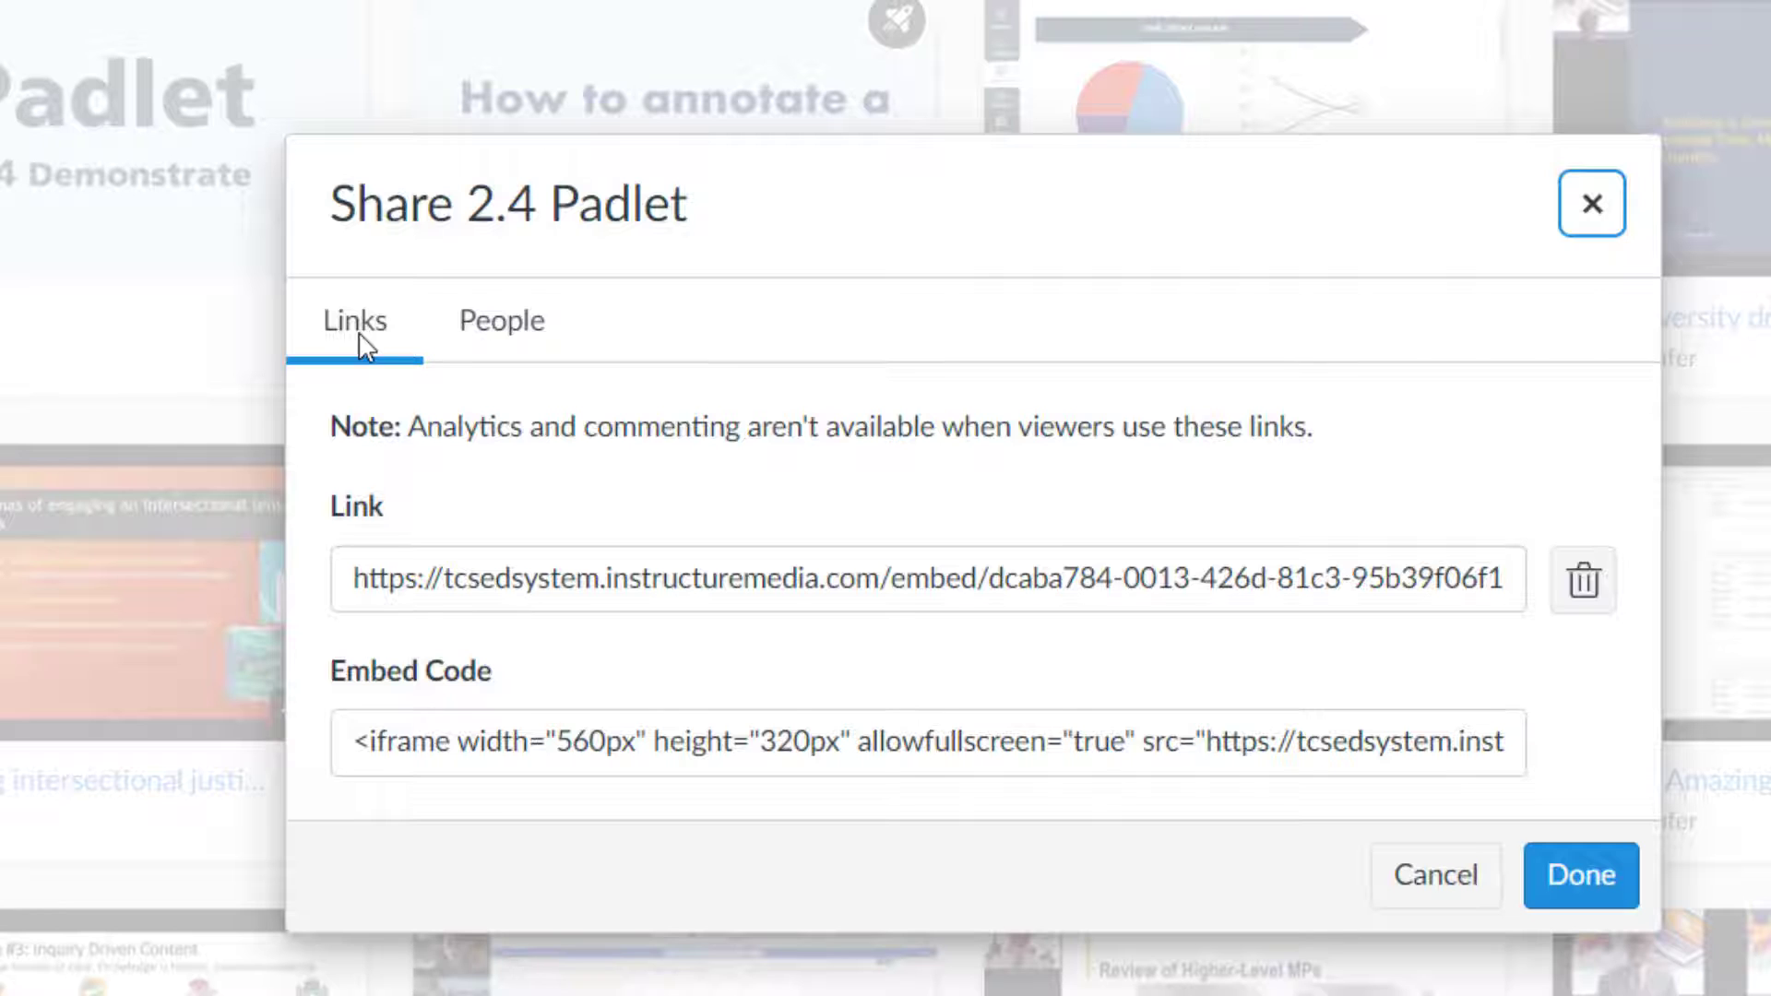
click(397, 574)
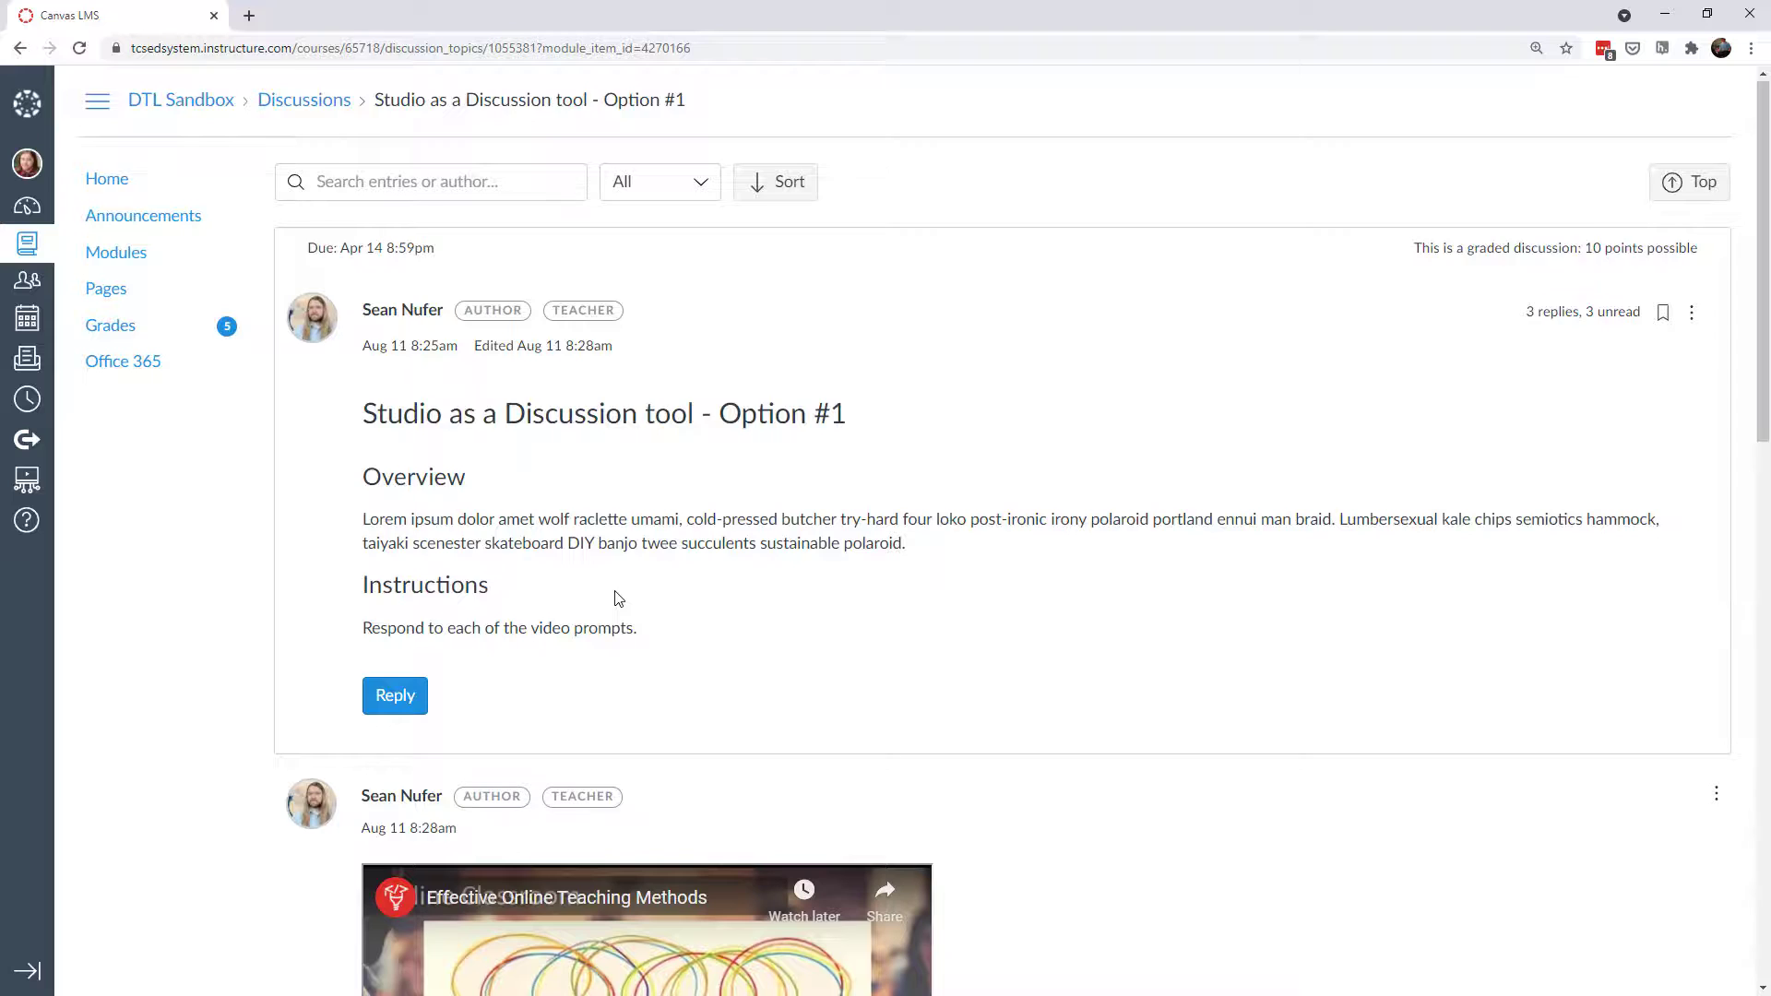
Step: Start a reply to The Myth of Learning Styles video in the Option #1 discussion
scroll(618, 597, down, 5)
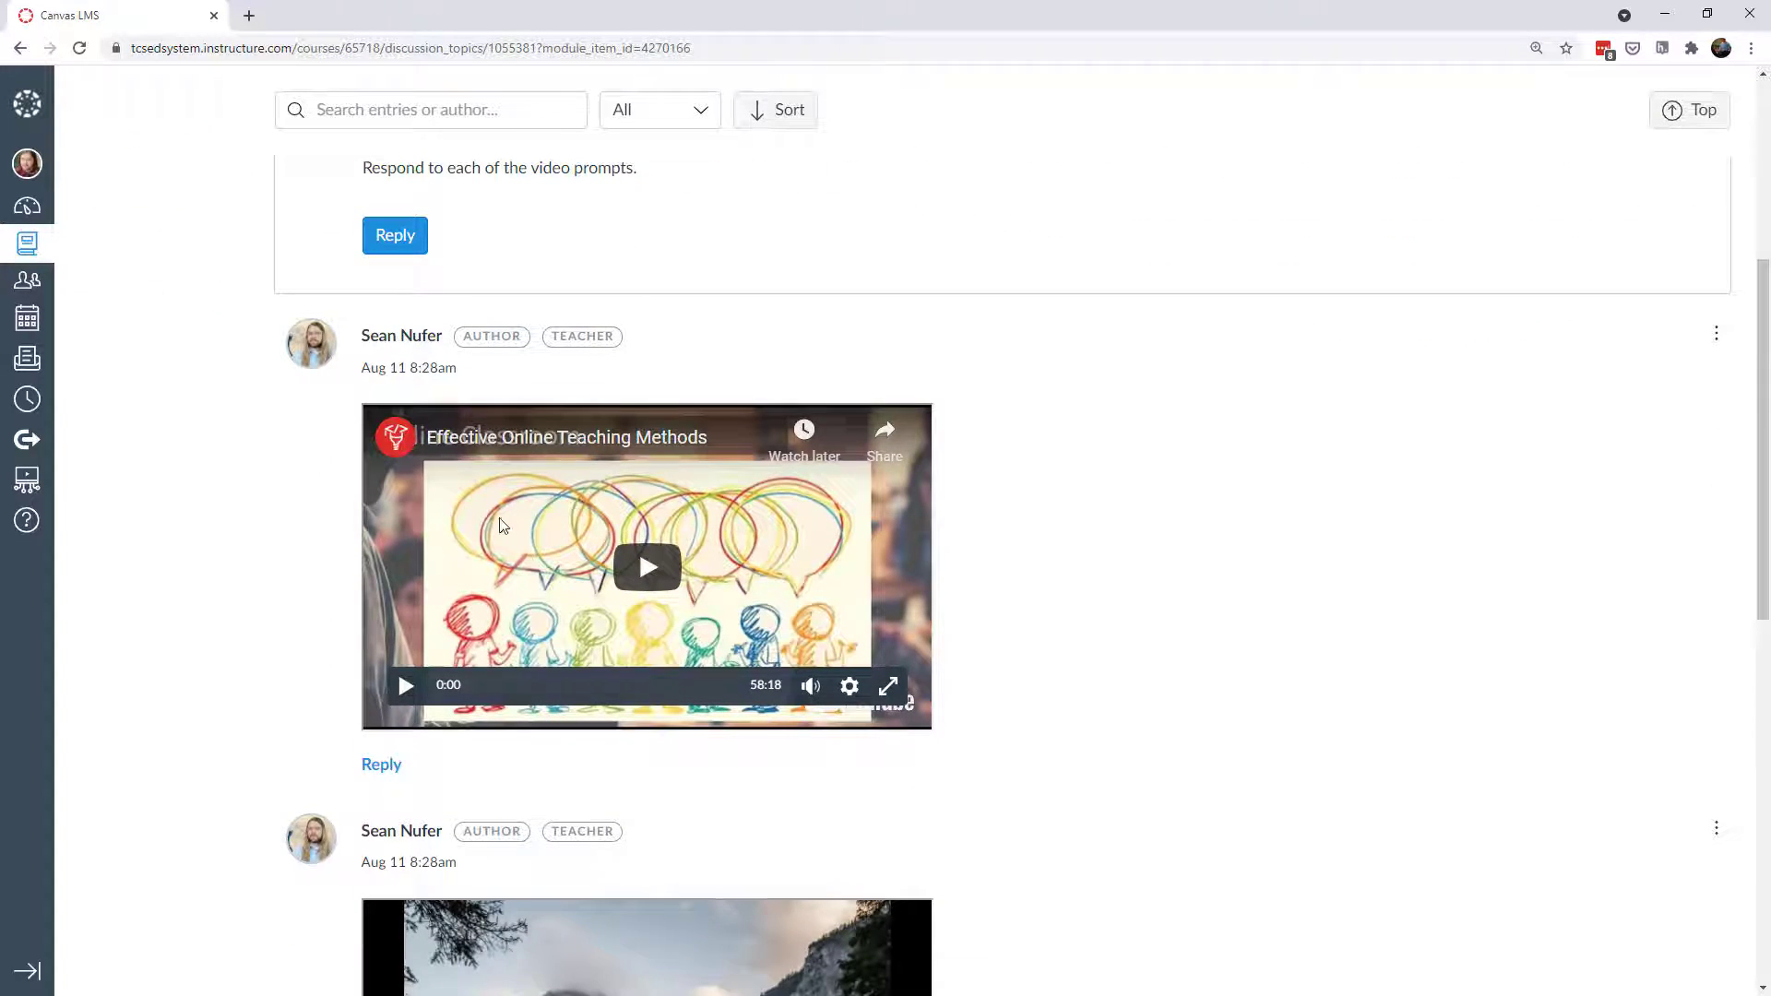
scroll(567, 696, down, 10)
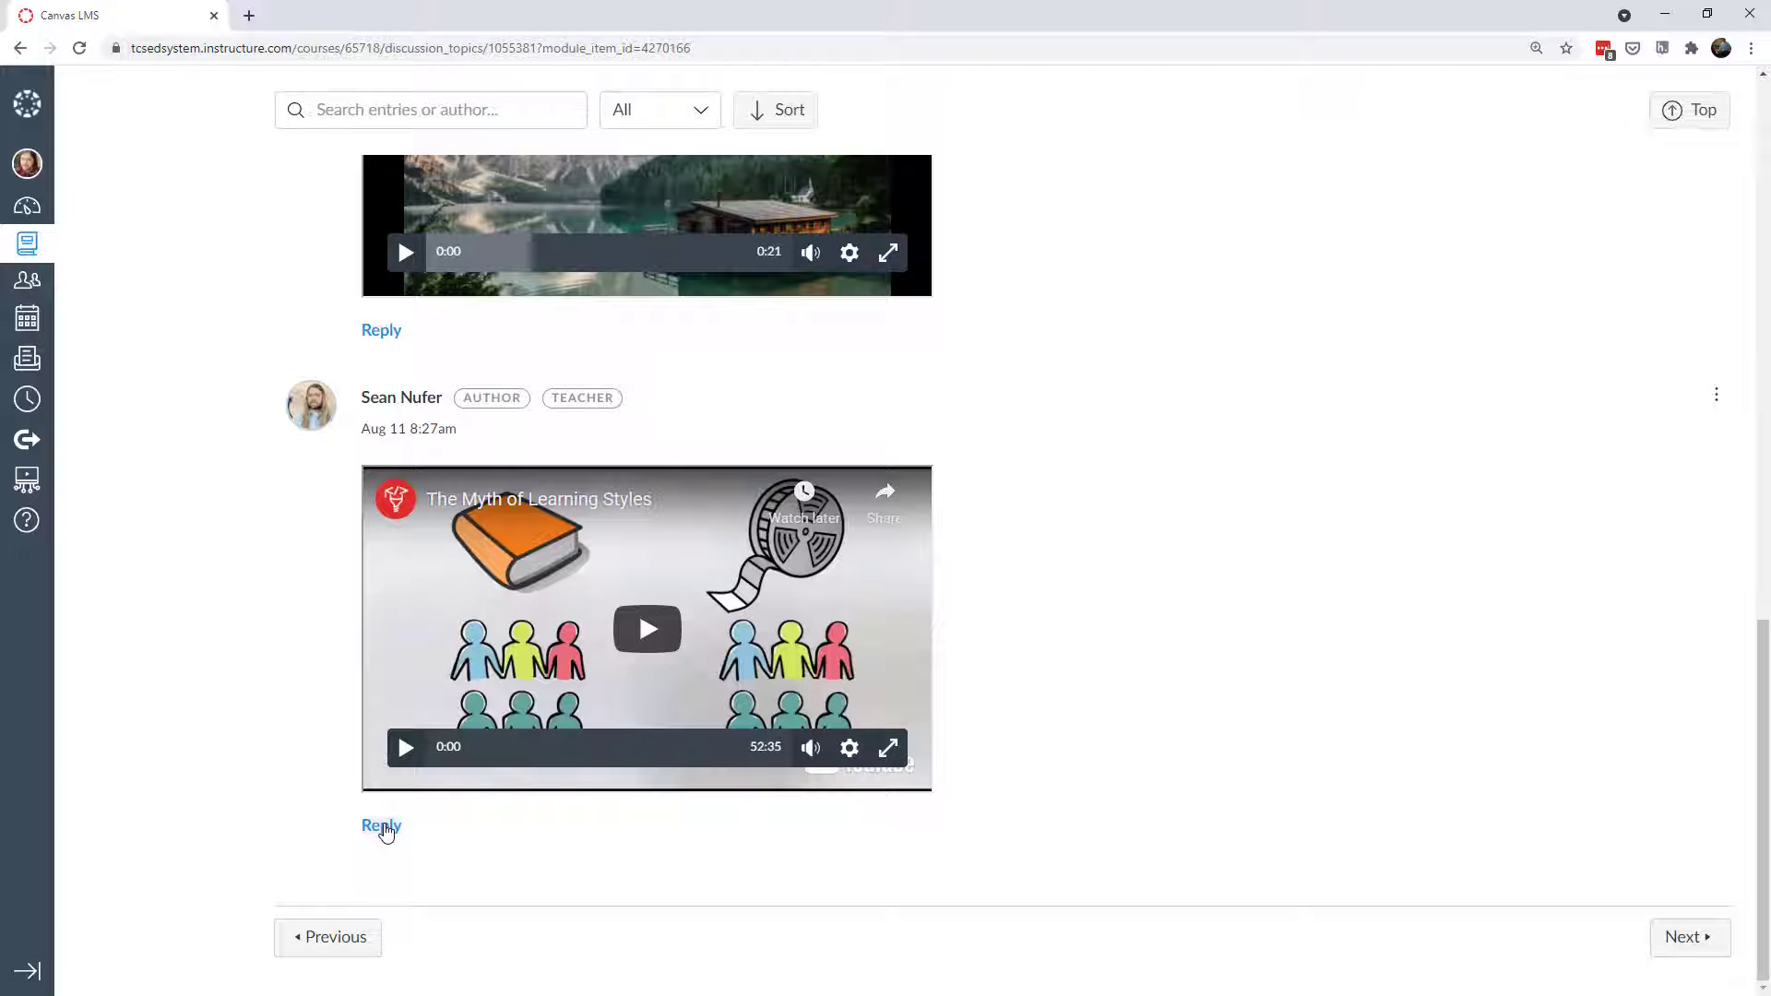
click(378, 826)
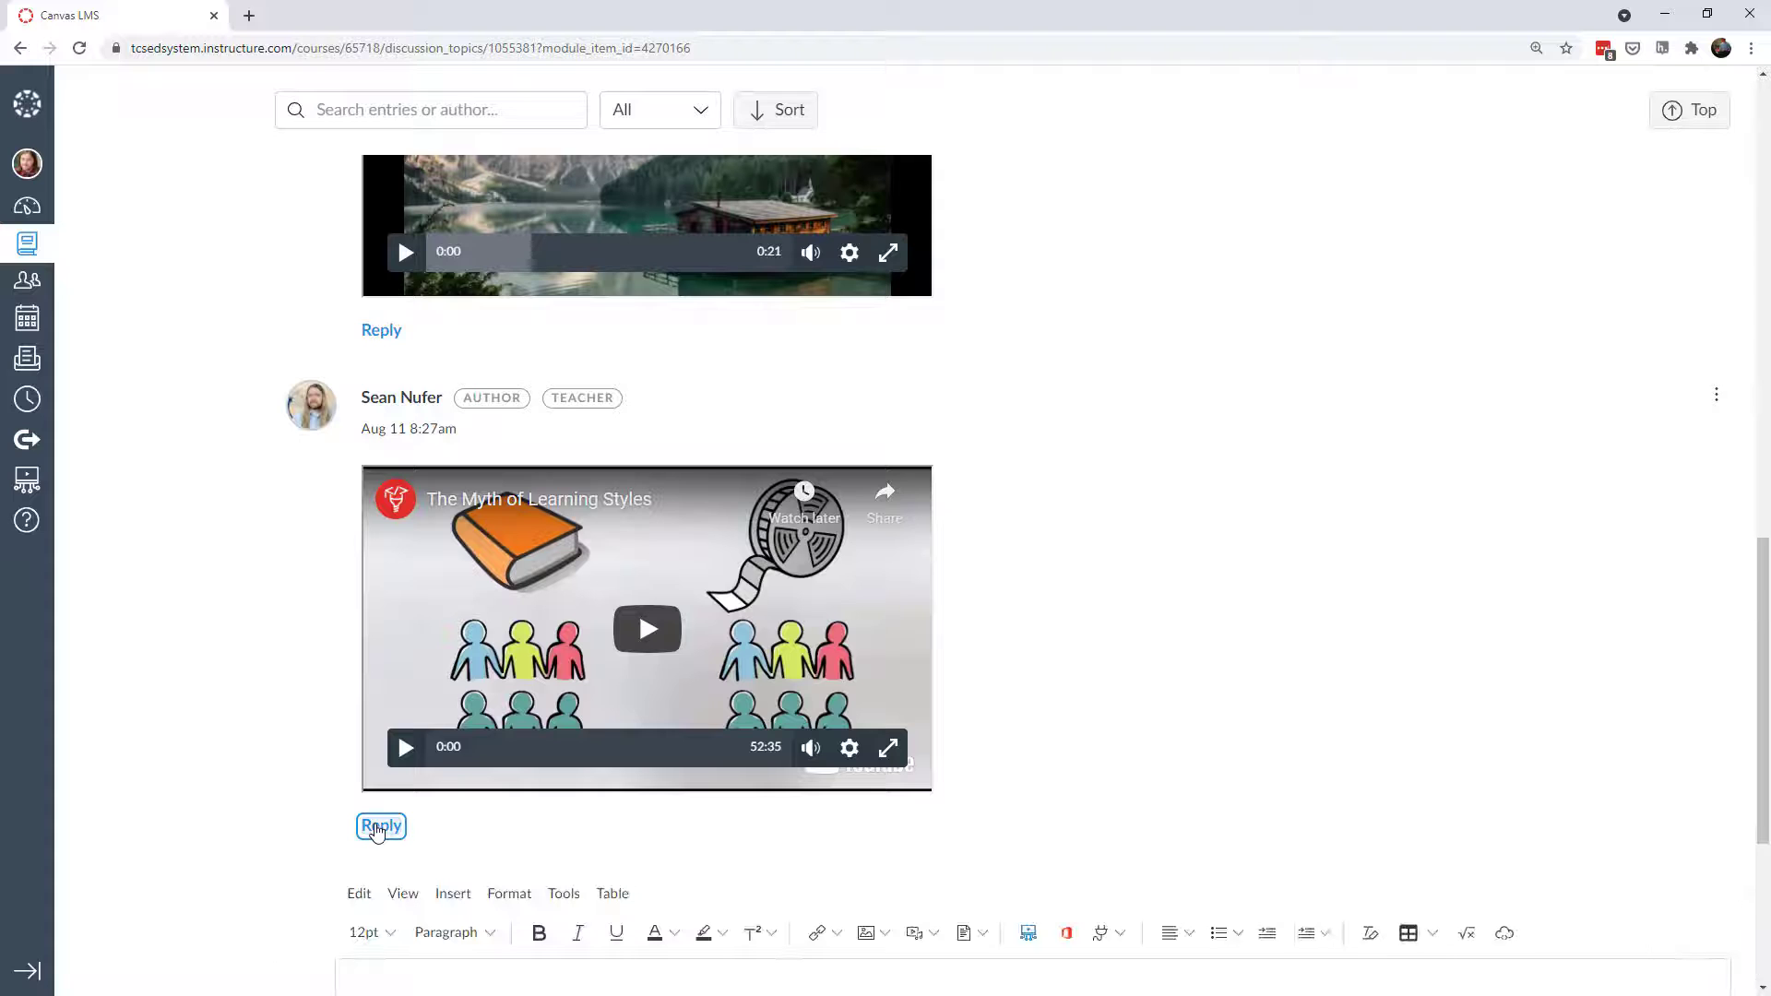
scroll(1165, 688, down, 4)
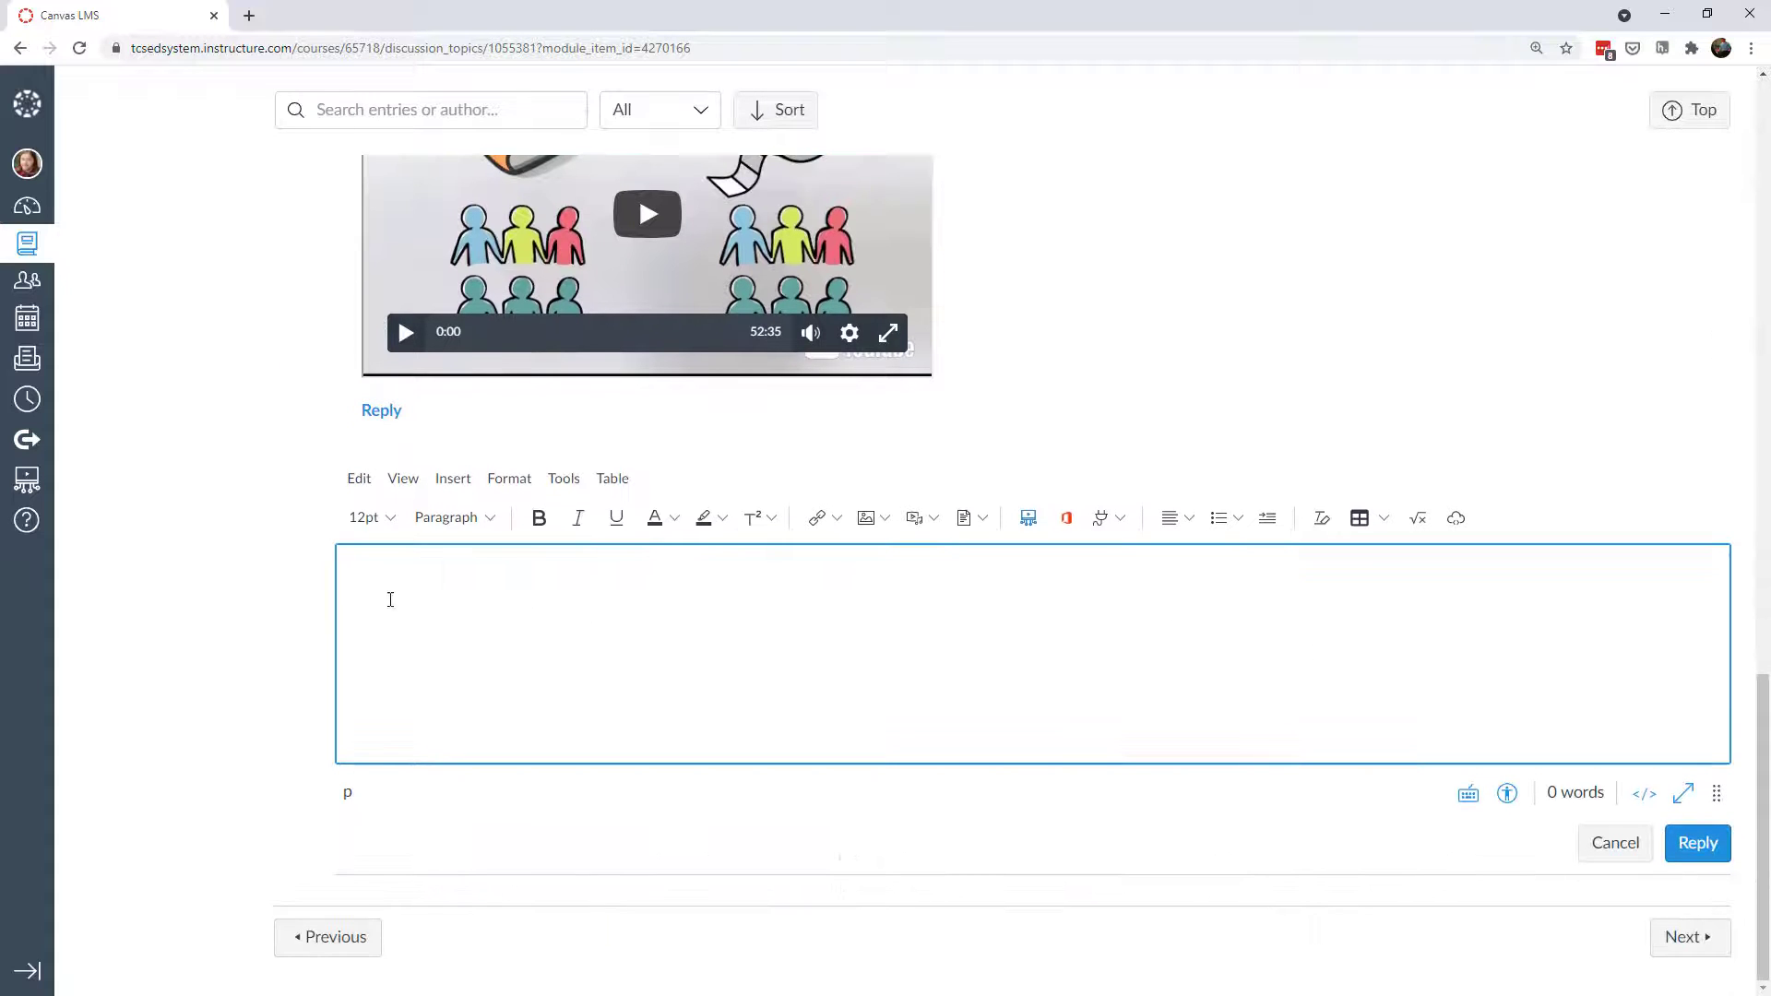
Step: Open the Studio media picker in the reply and view the ways to add new media
click(1027, 517)
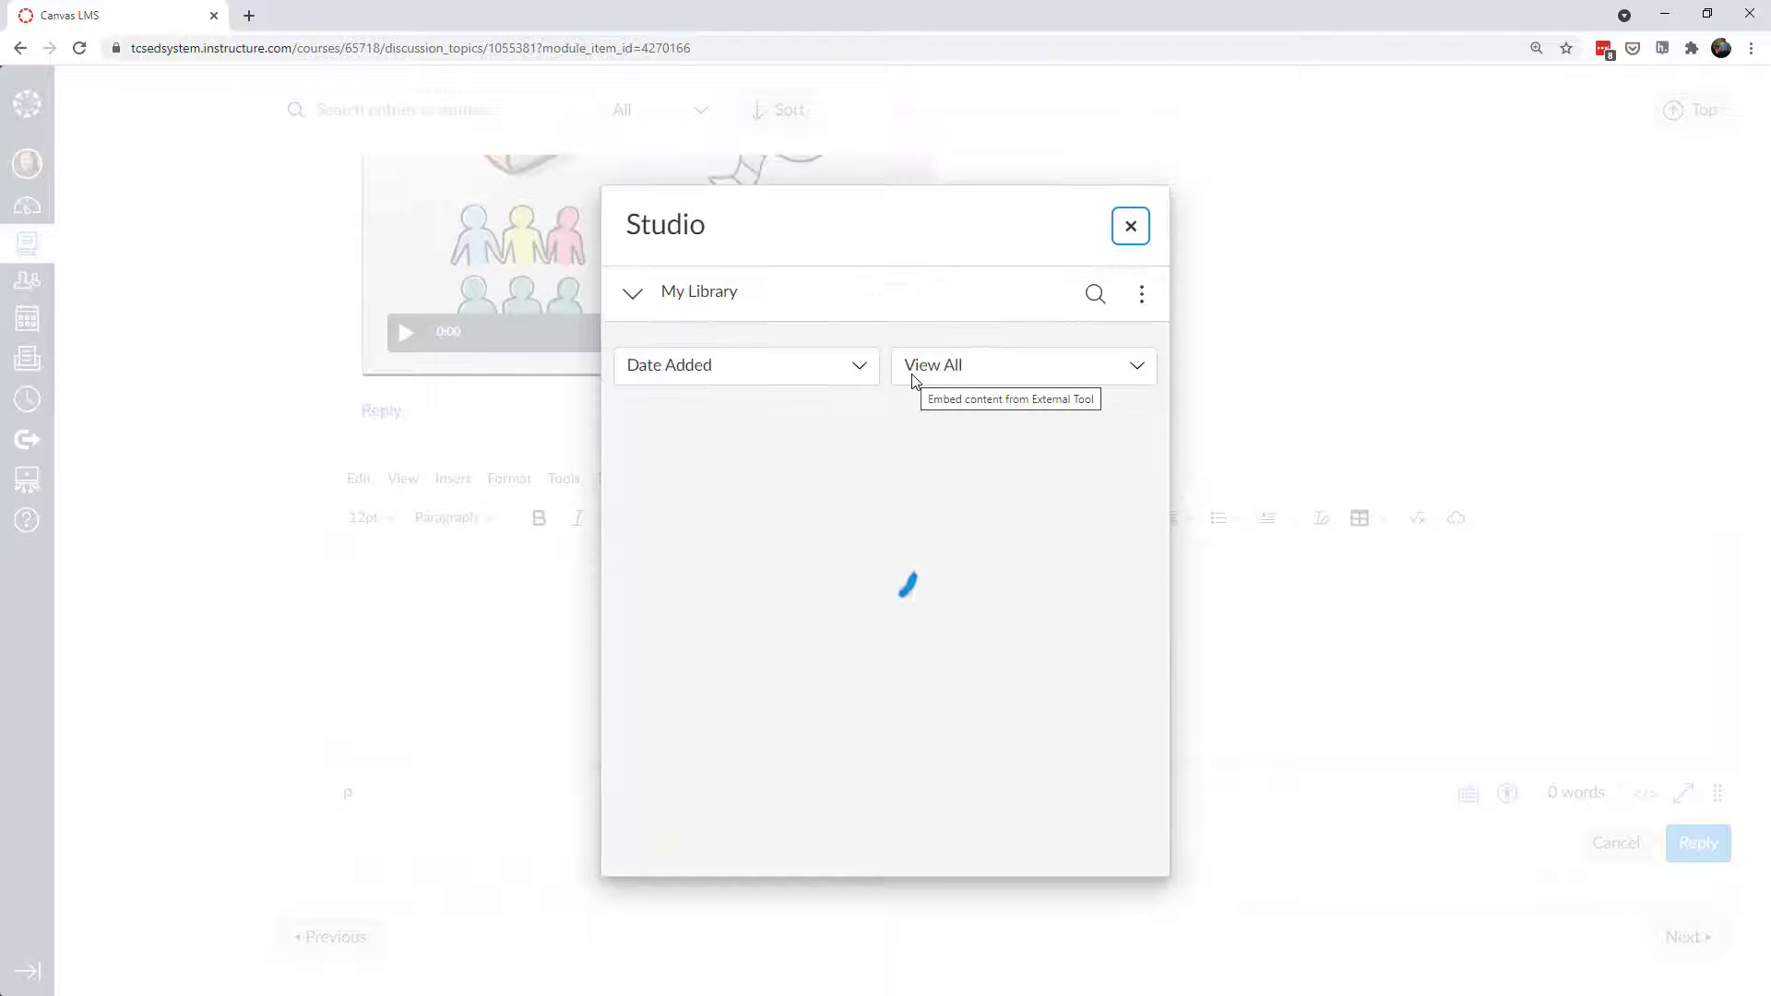
click(1125, 294)
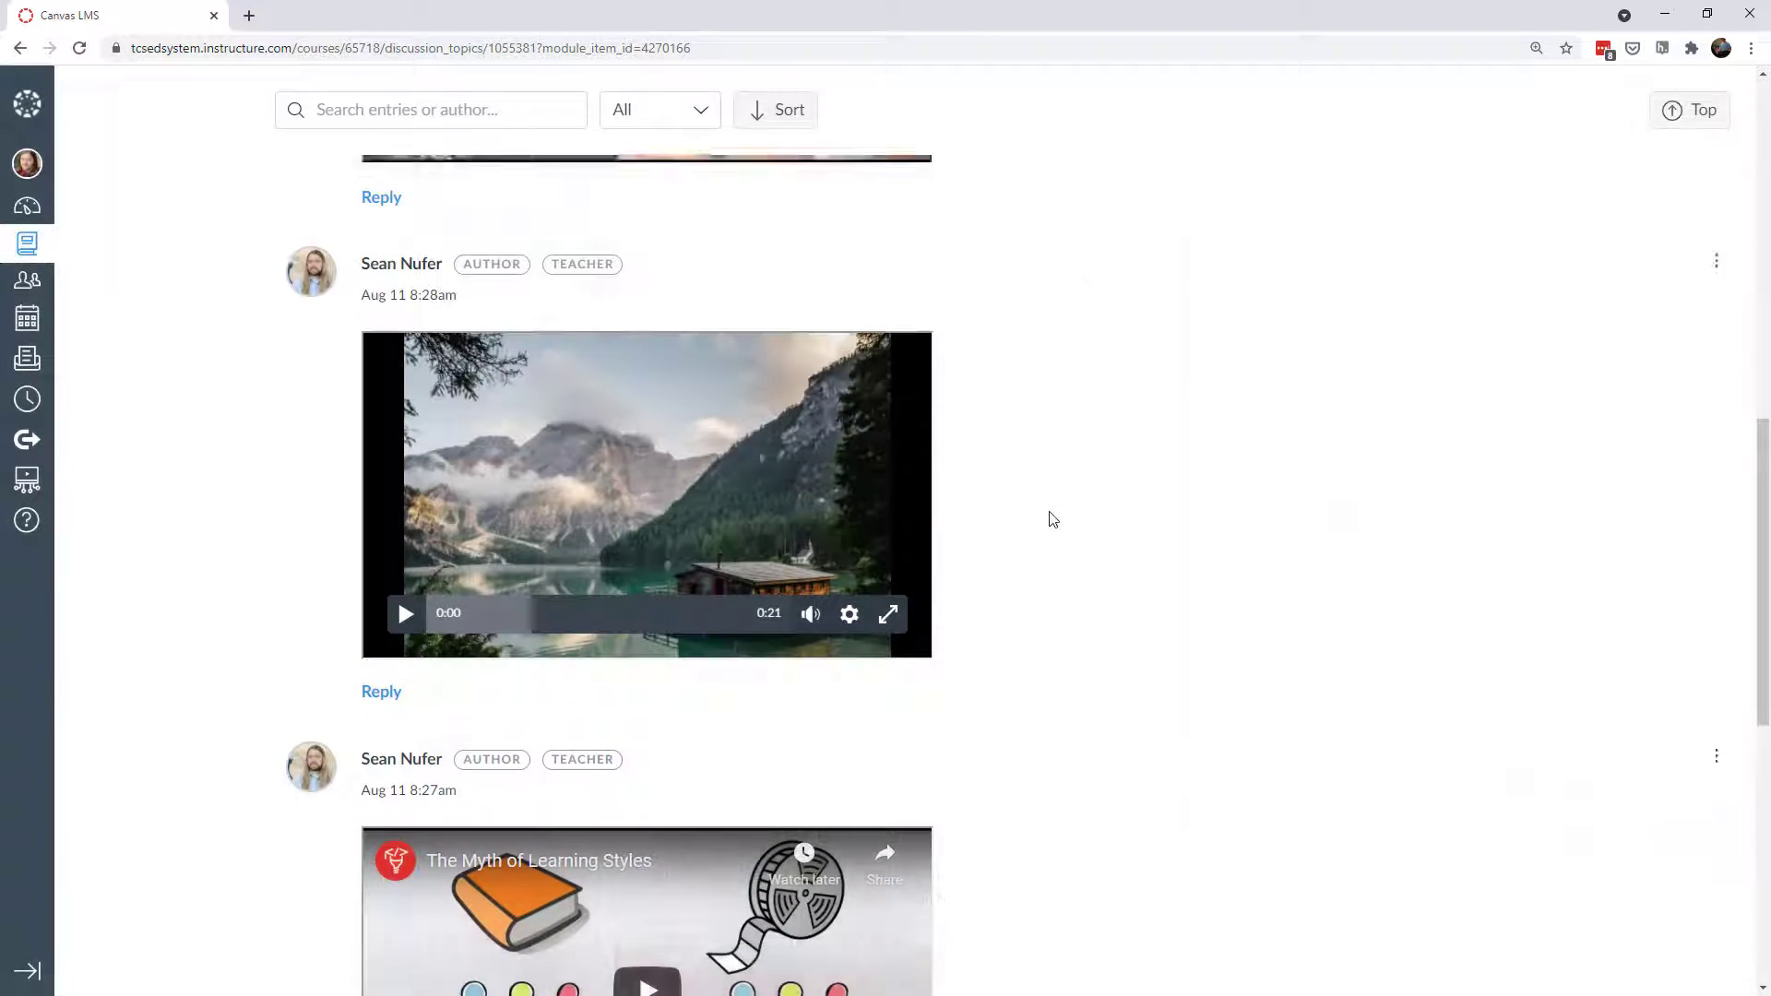
scroll(1053, 519, up, 10)
scroll(1053, 520, up, 2)
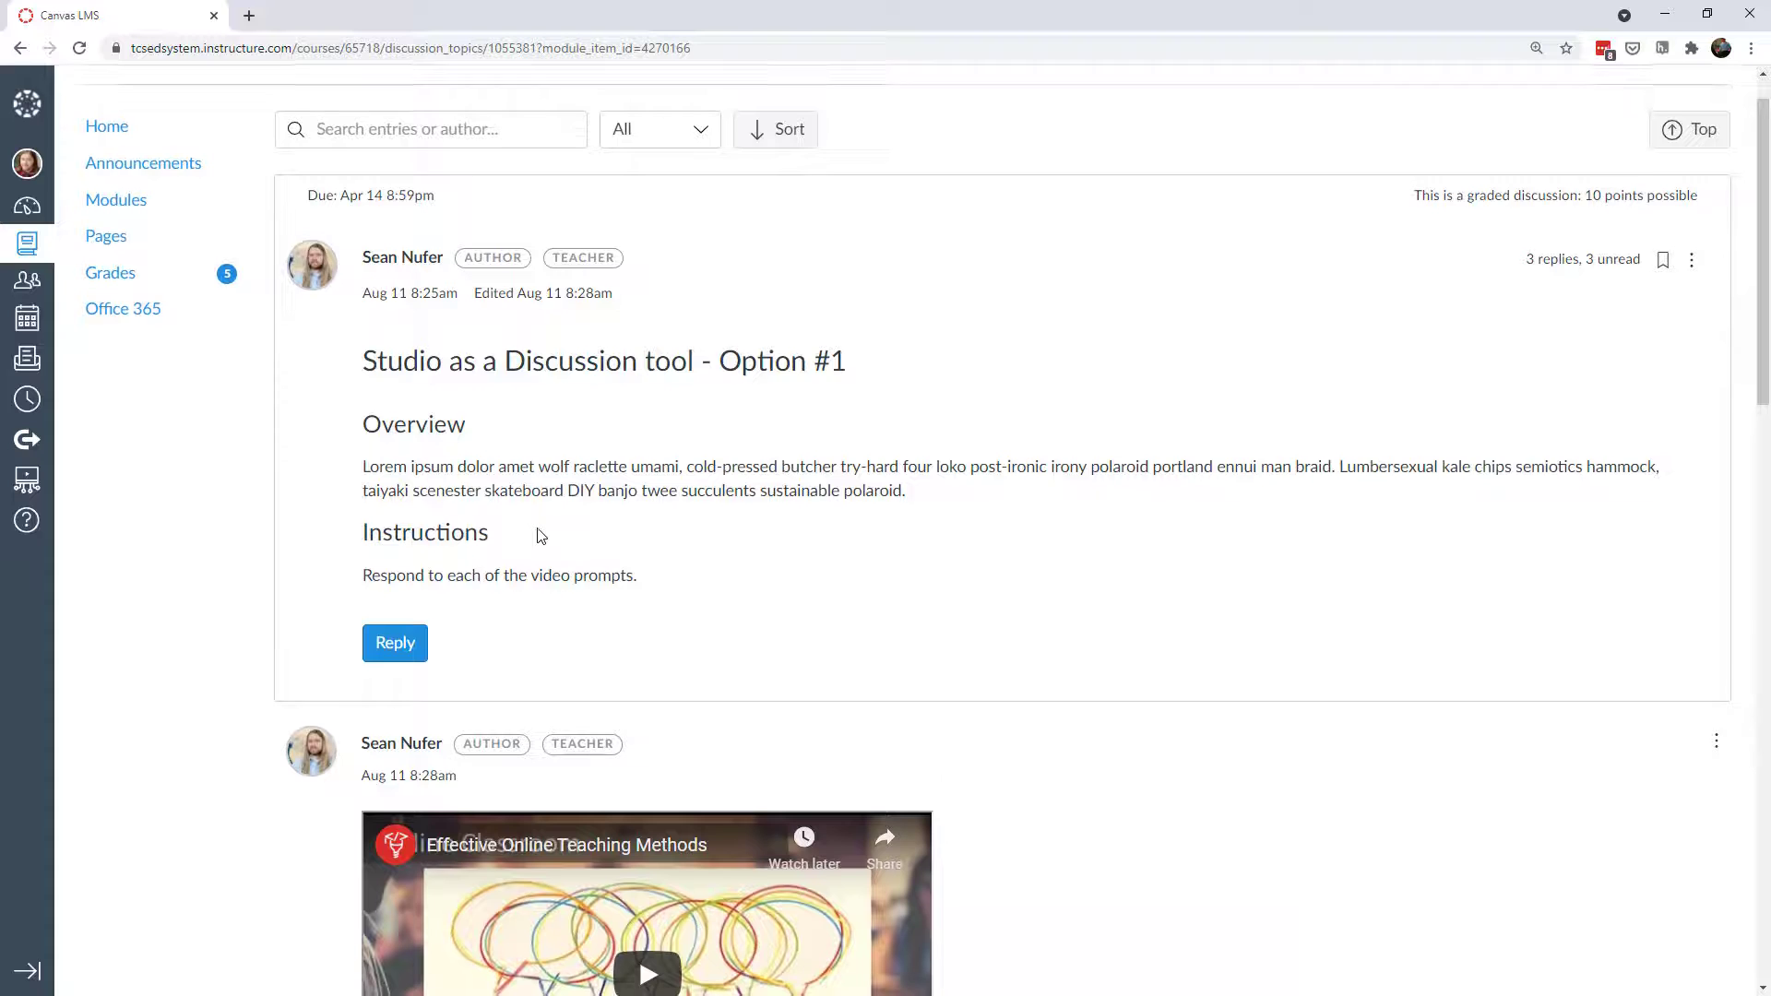
scroll(535, 528, down, 2)
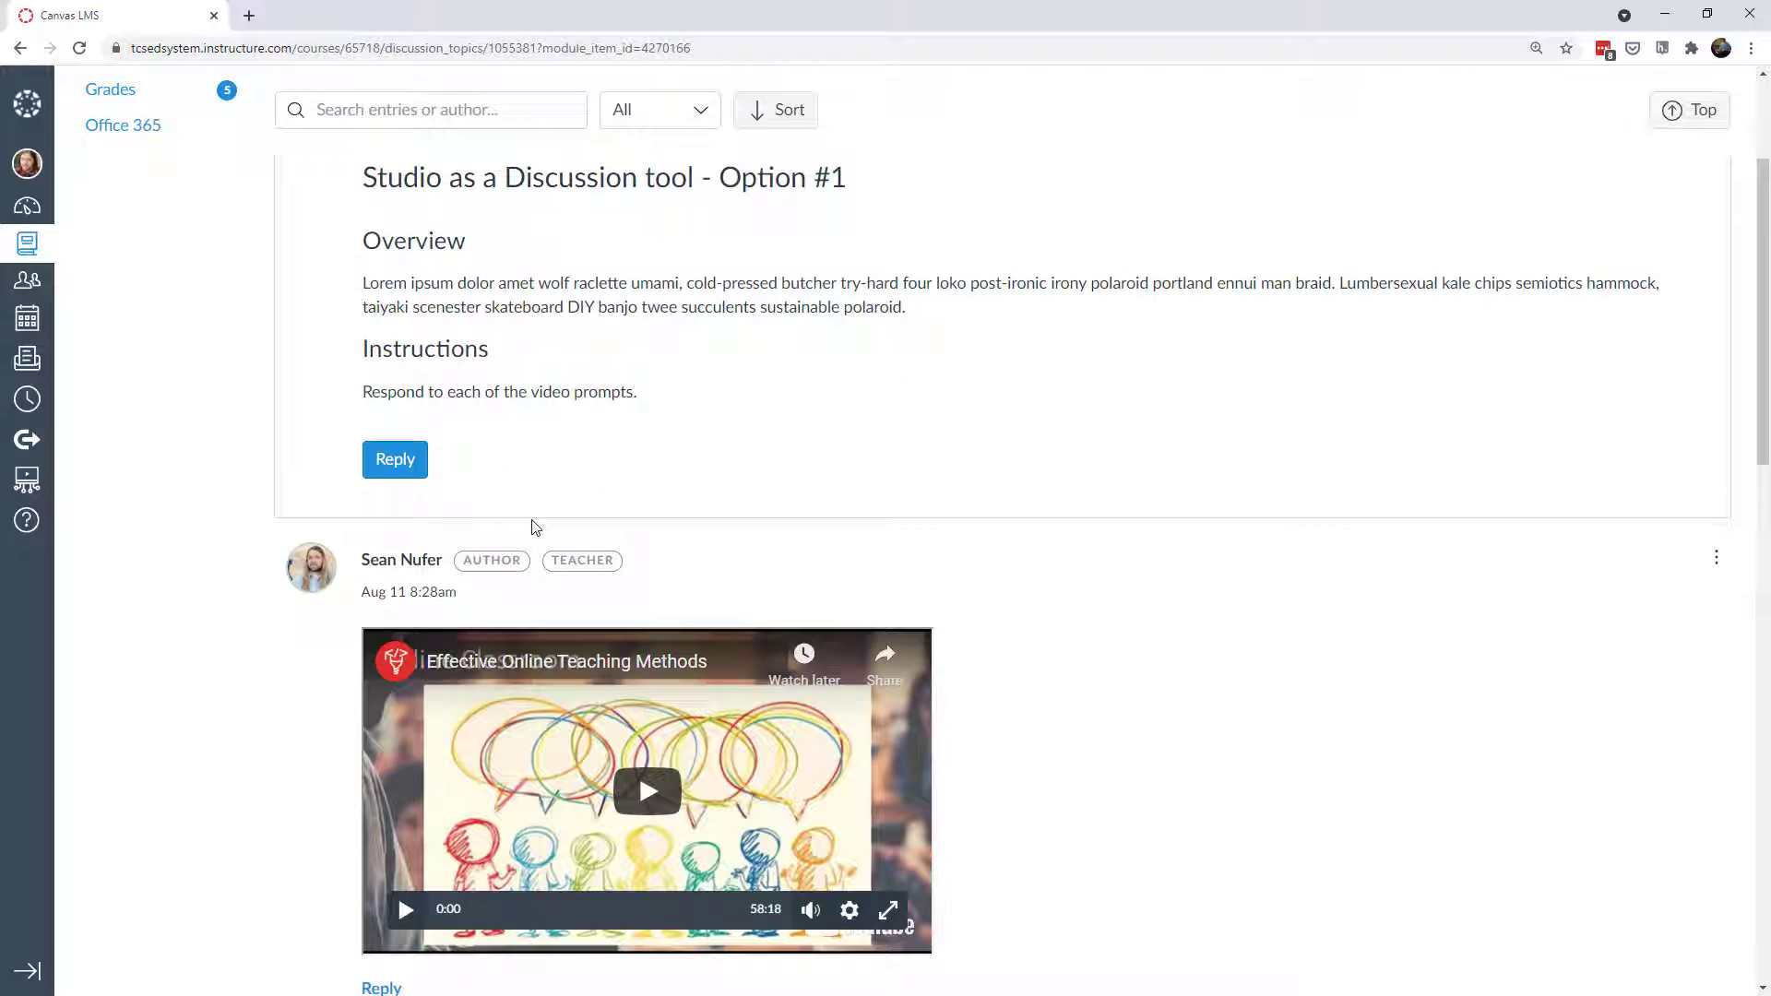
scroll(1097, 513, down, 1)
scroll(1097, 513, down, 4)
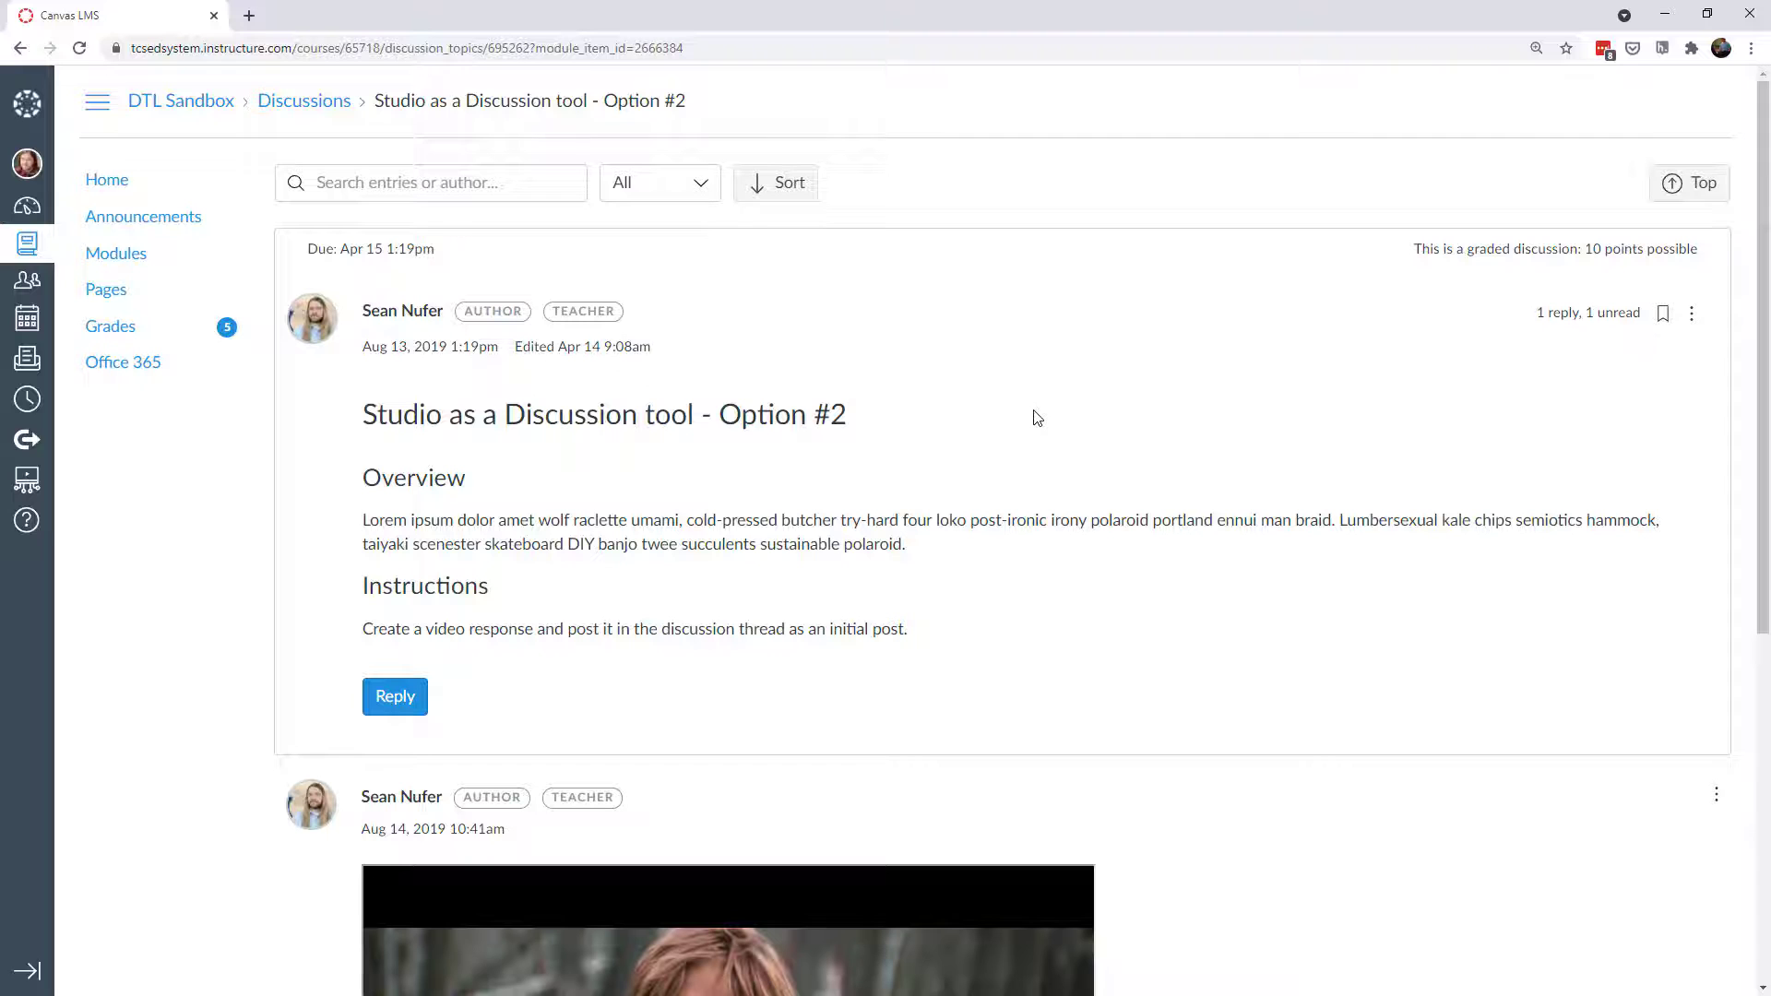
Step: Start an initial Option #2 reply and show the Studio picker's record and upload options
scroll(1037, 418, down, 3)
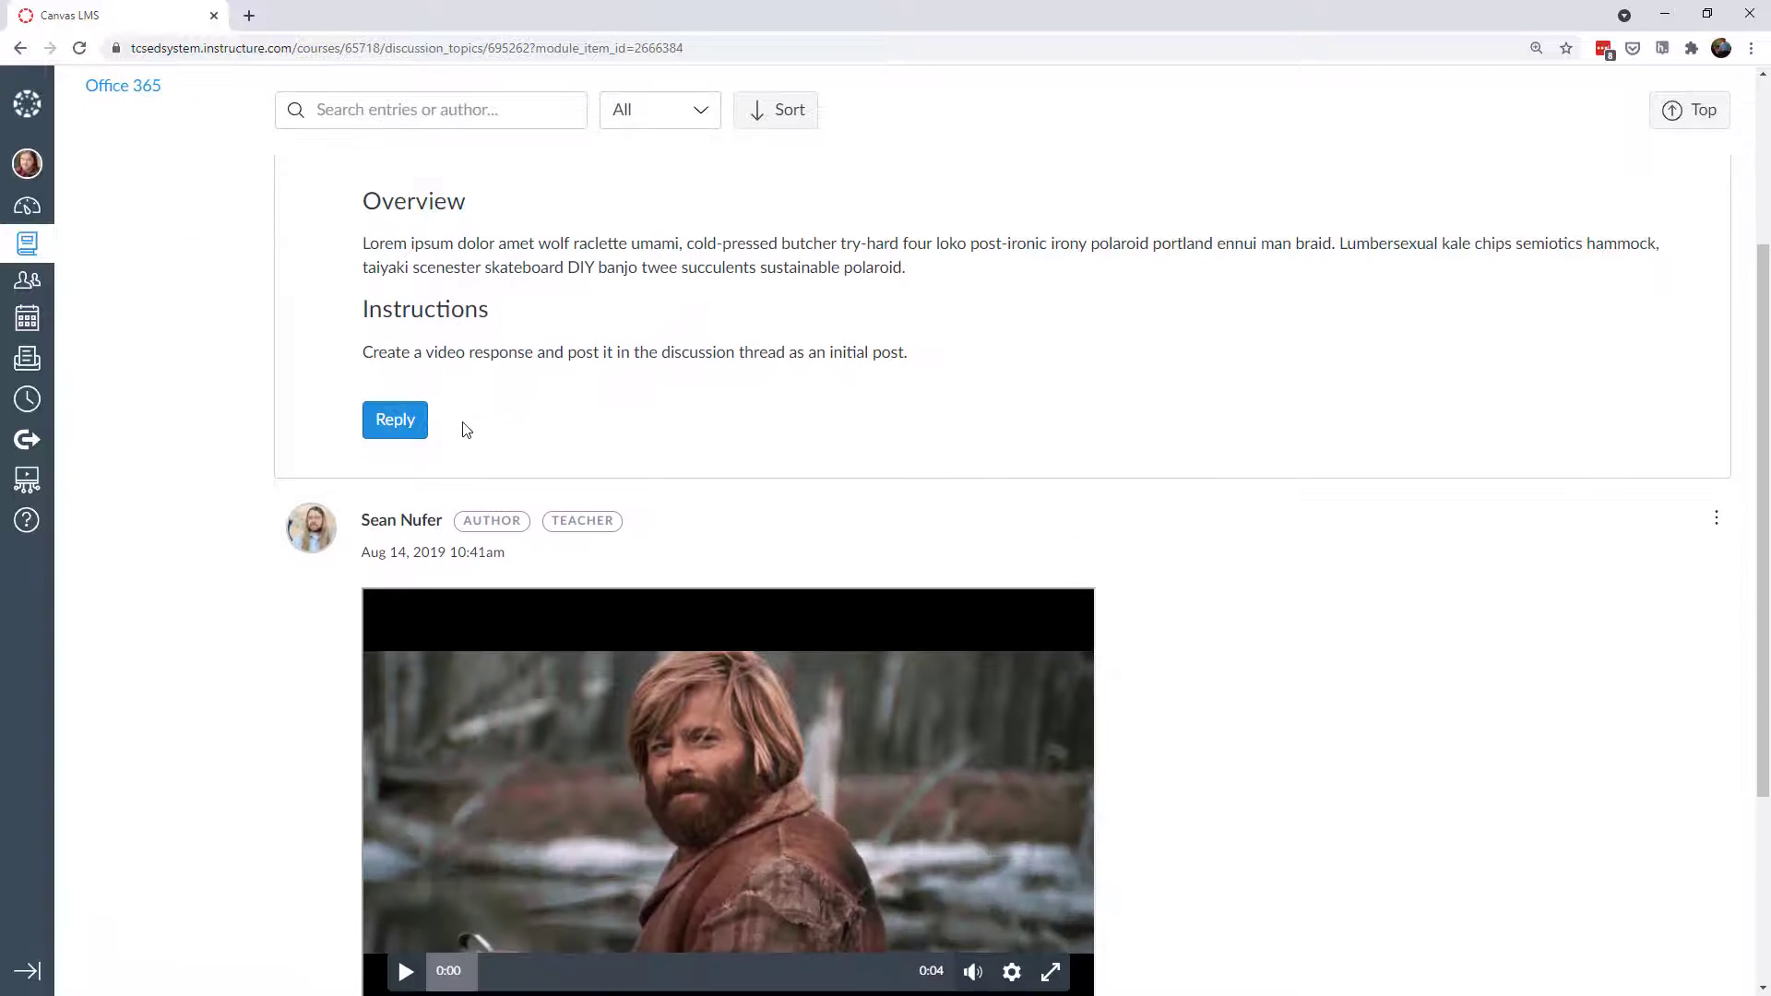
click(404, 426)
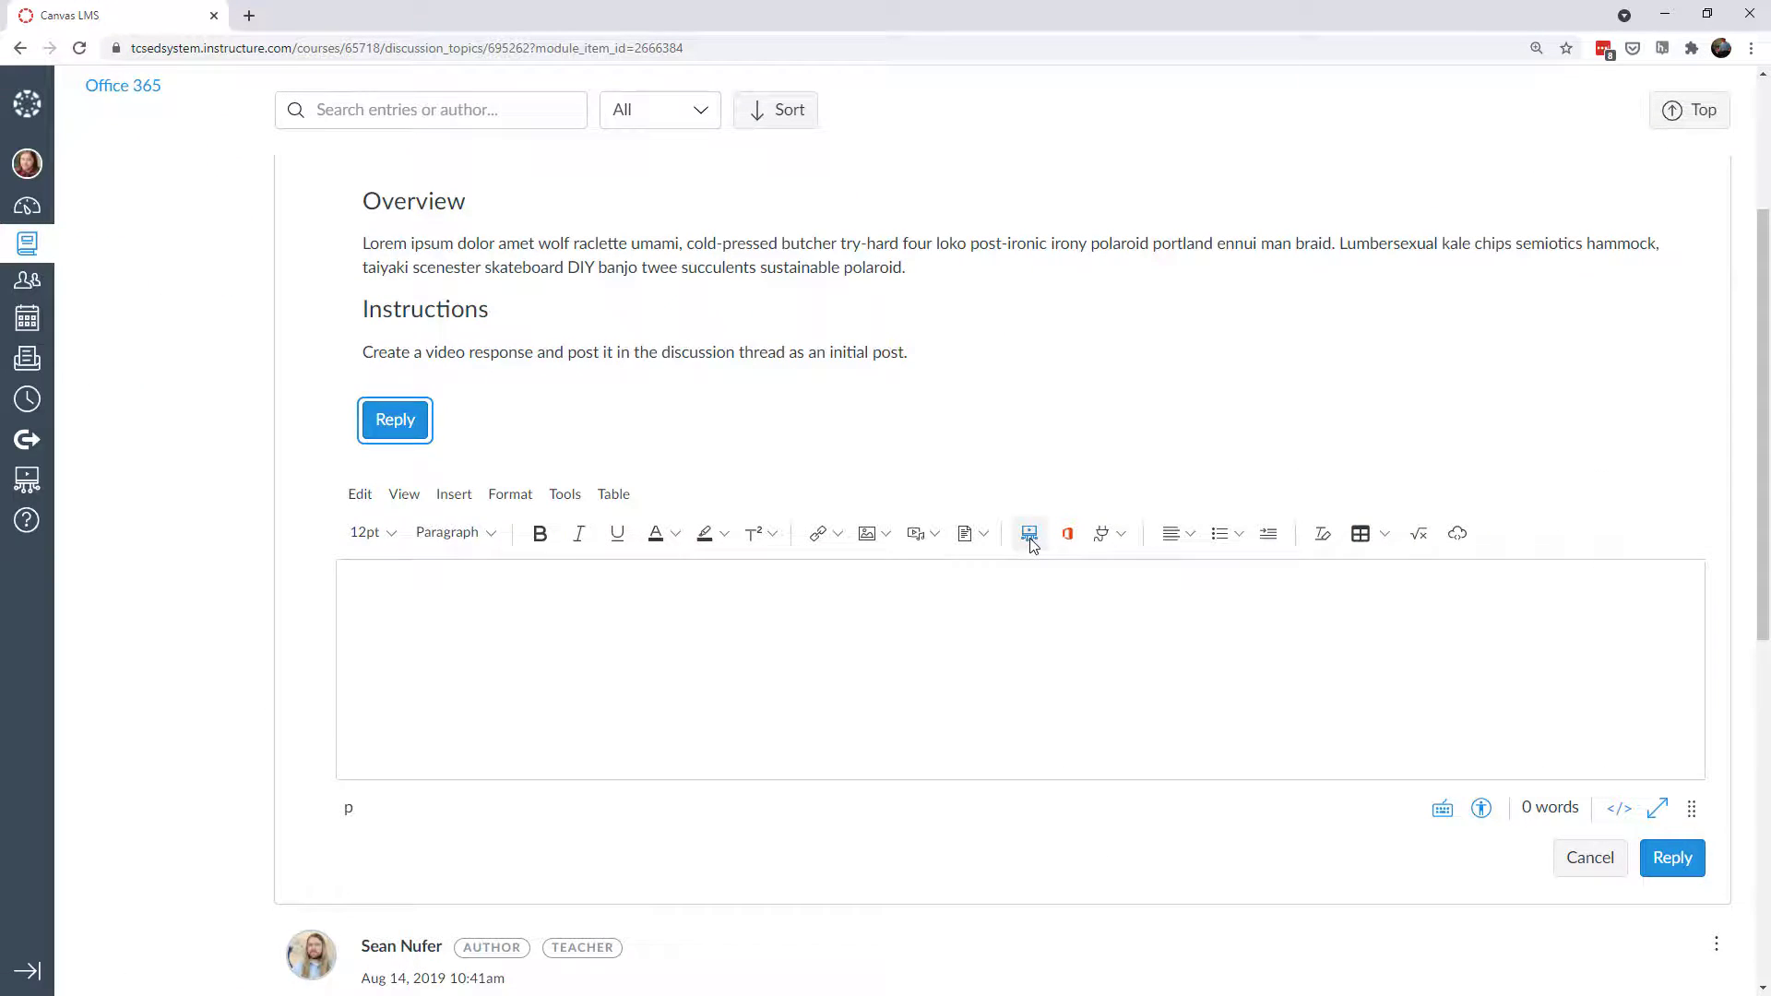
click(1029, 534)
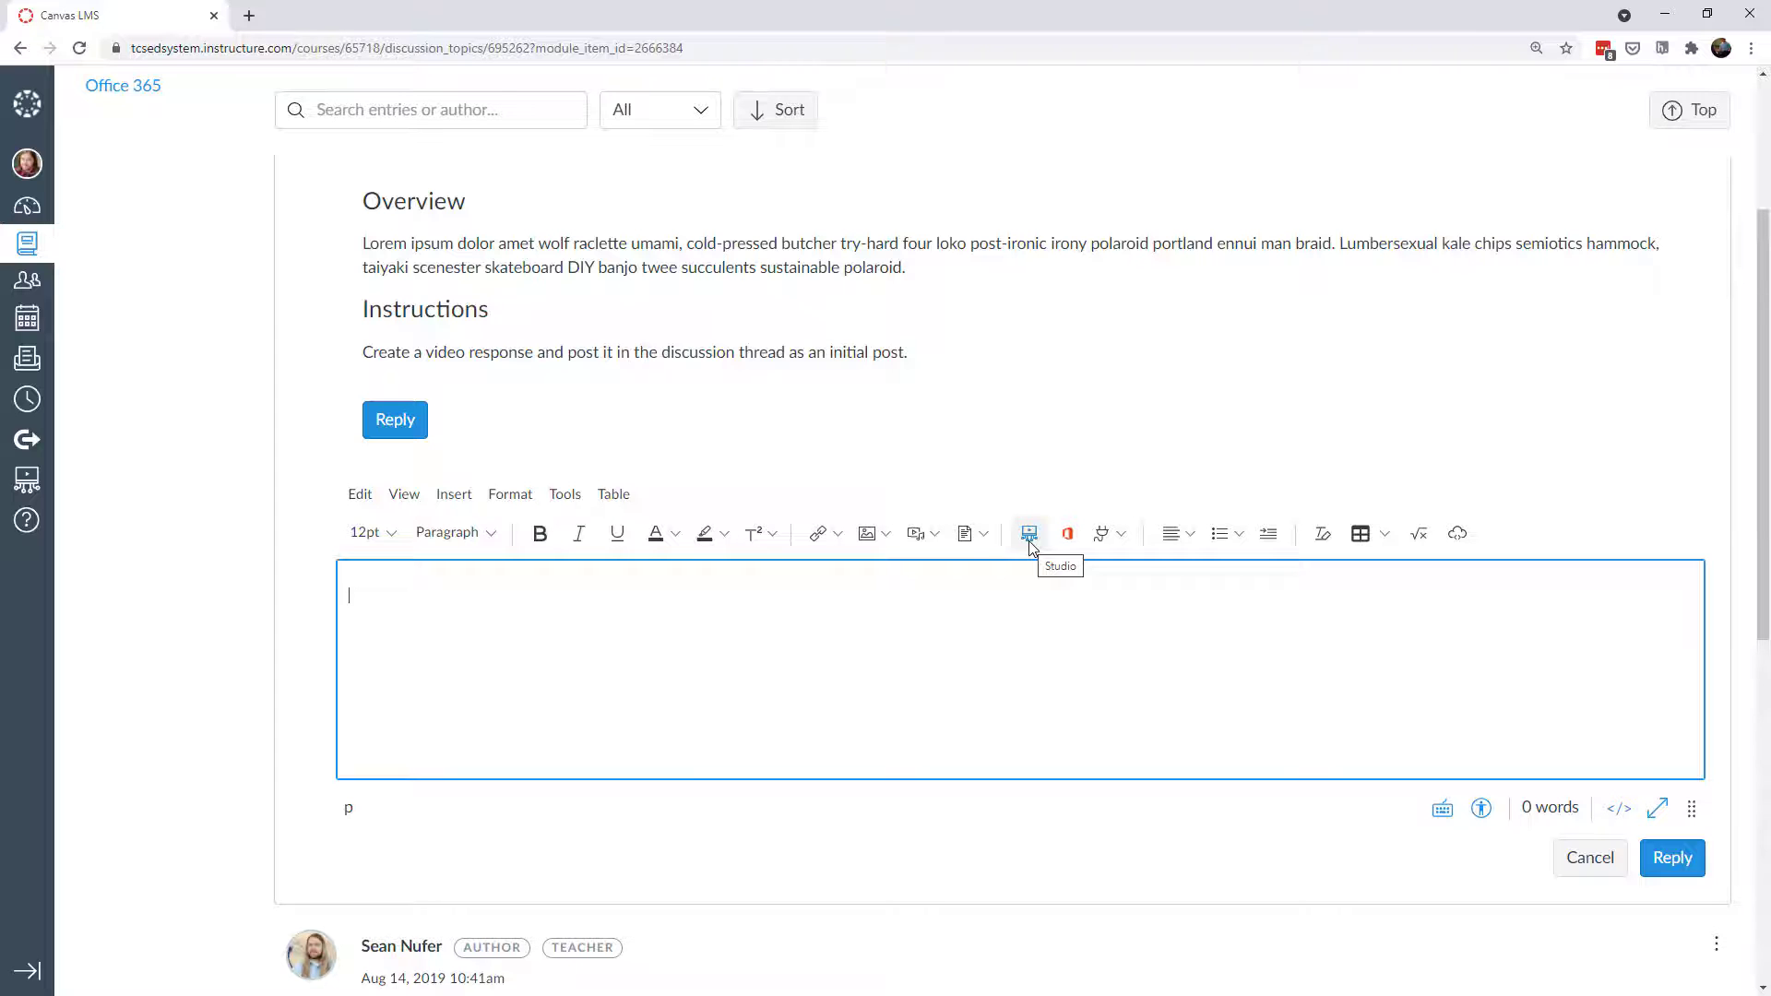
click(1030, 544)
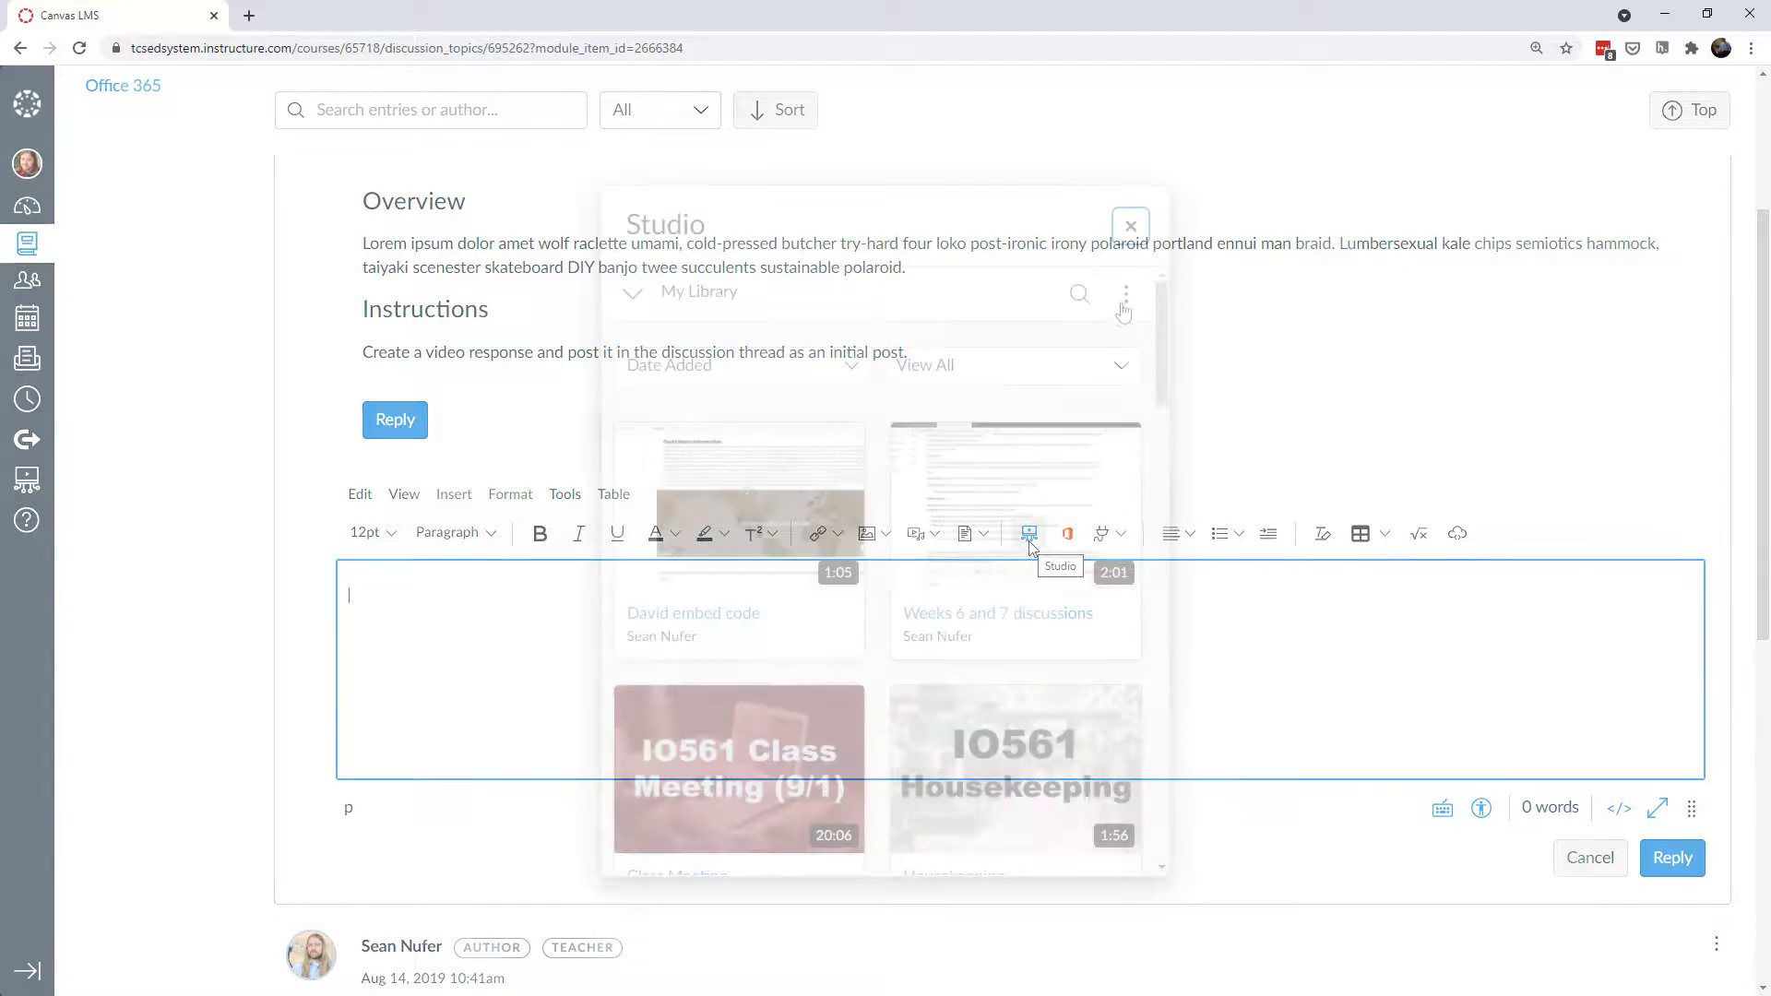
click(1125, 293)
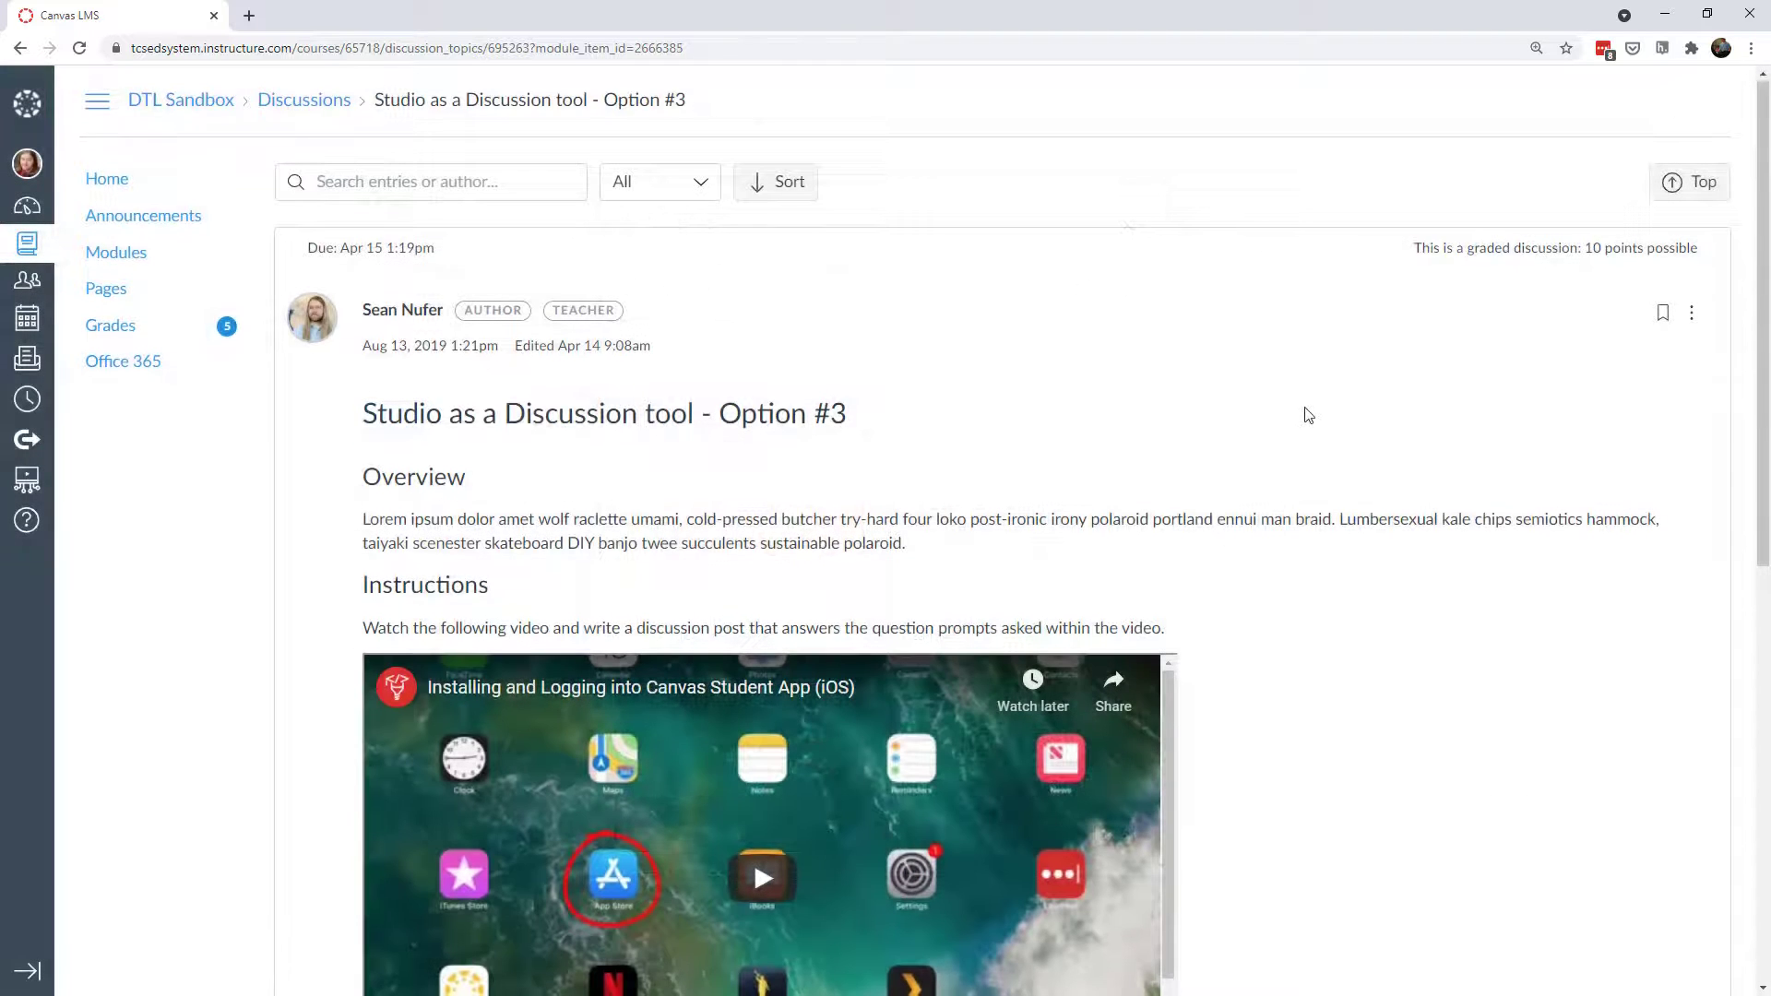
scroll(1308, 420, down, 4)
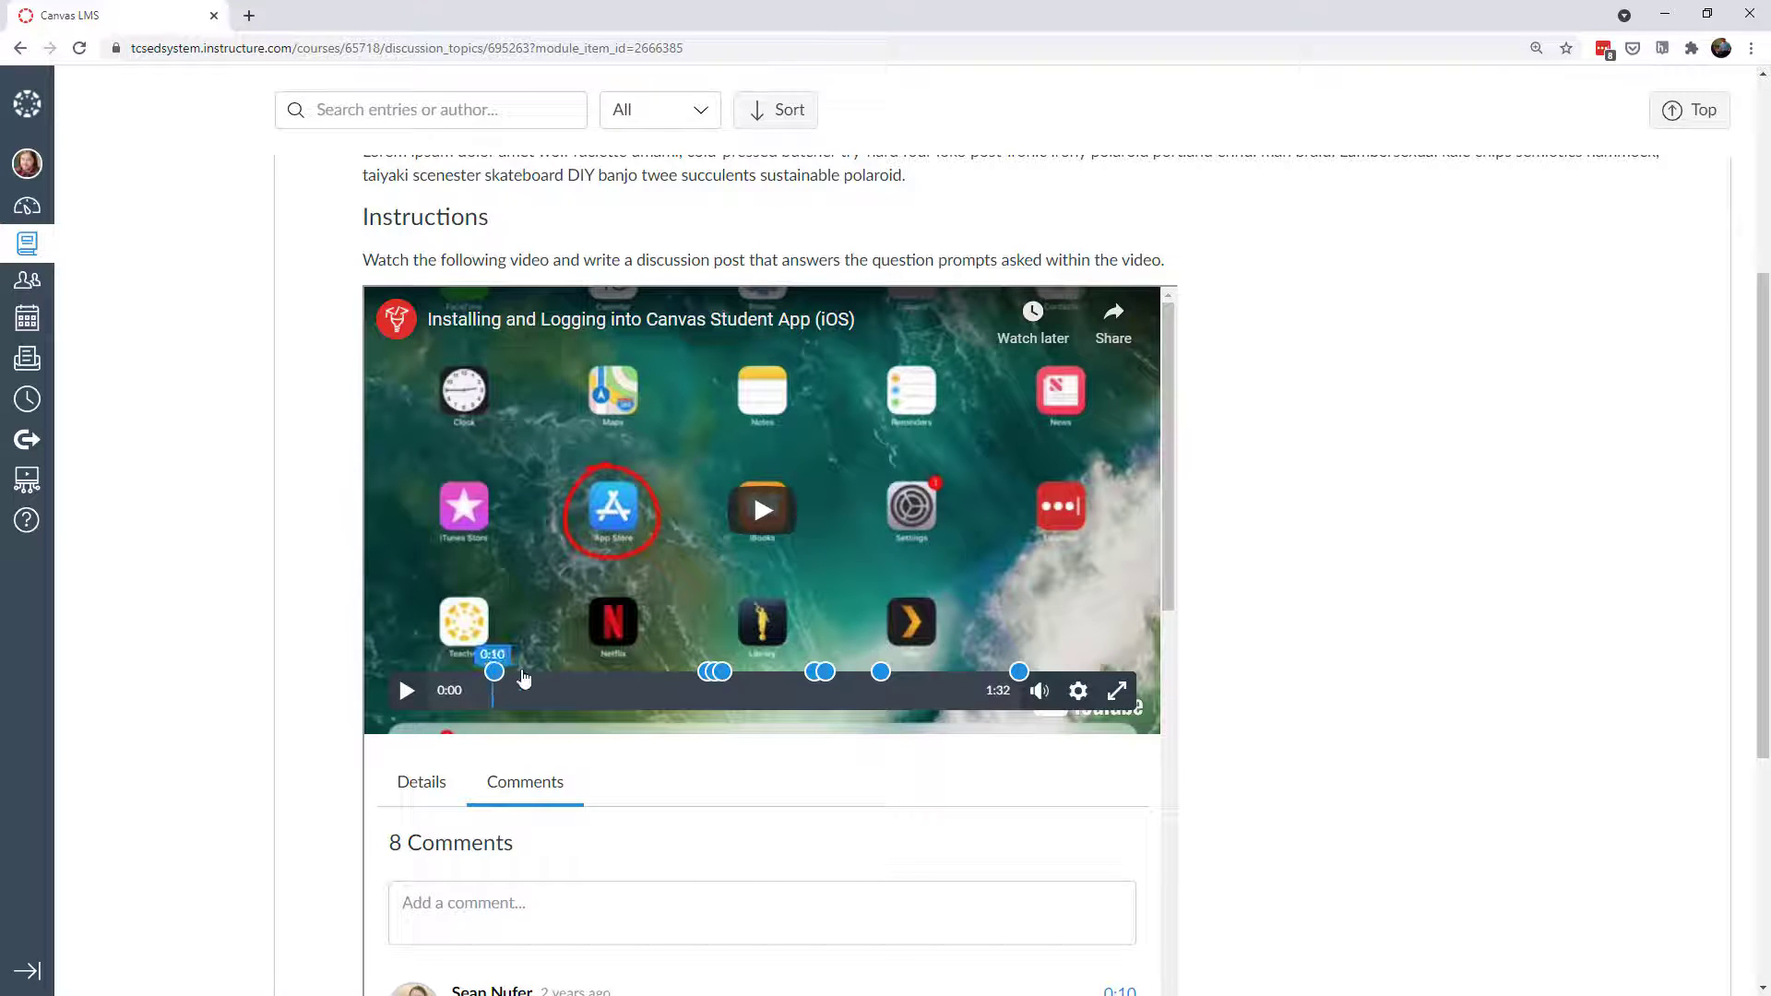
Step: Jump the iOS app video to a commented moment, then start a reply to Option #3
click(880, 674)
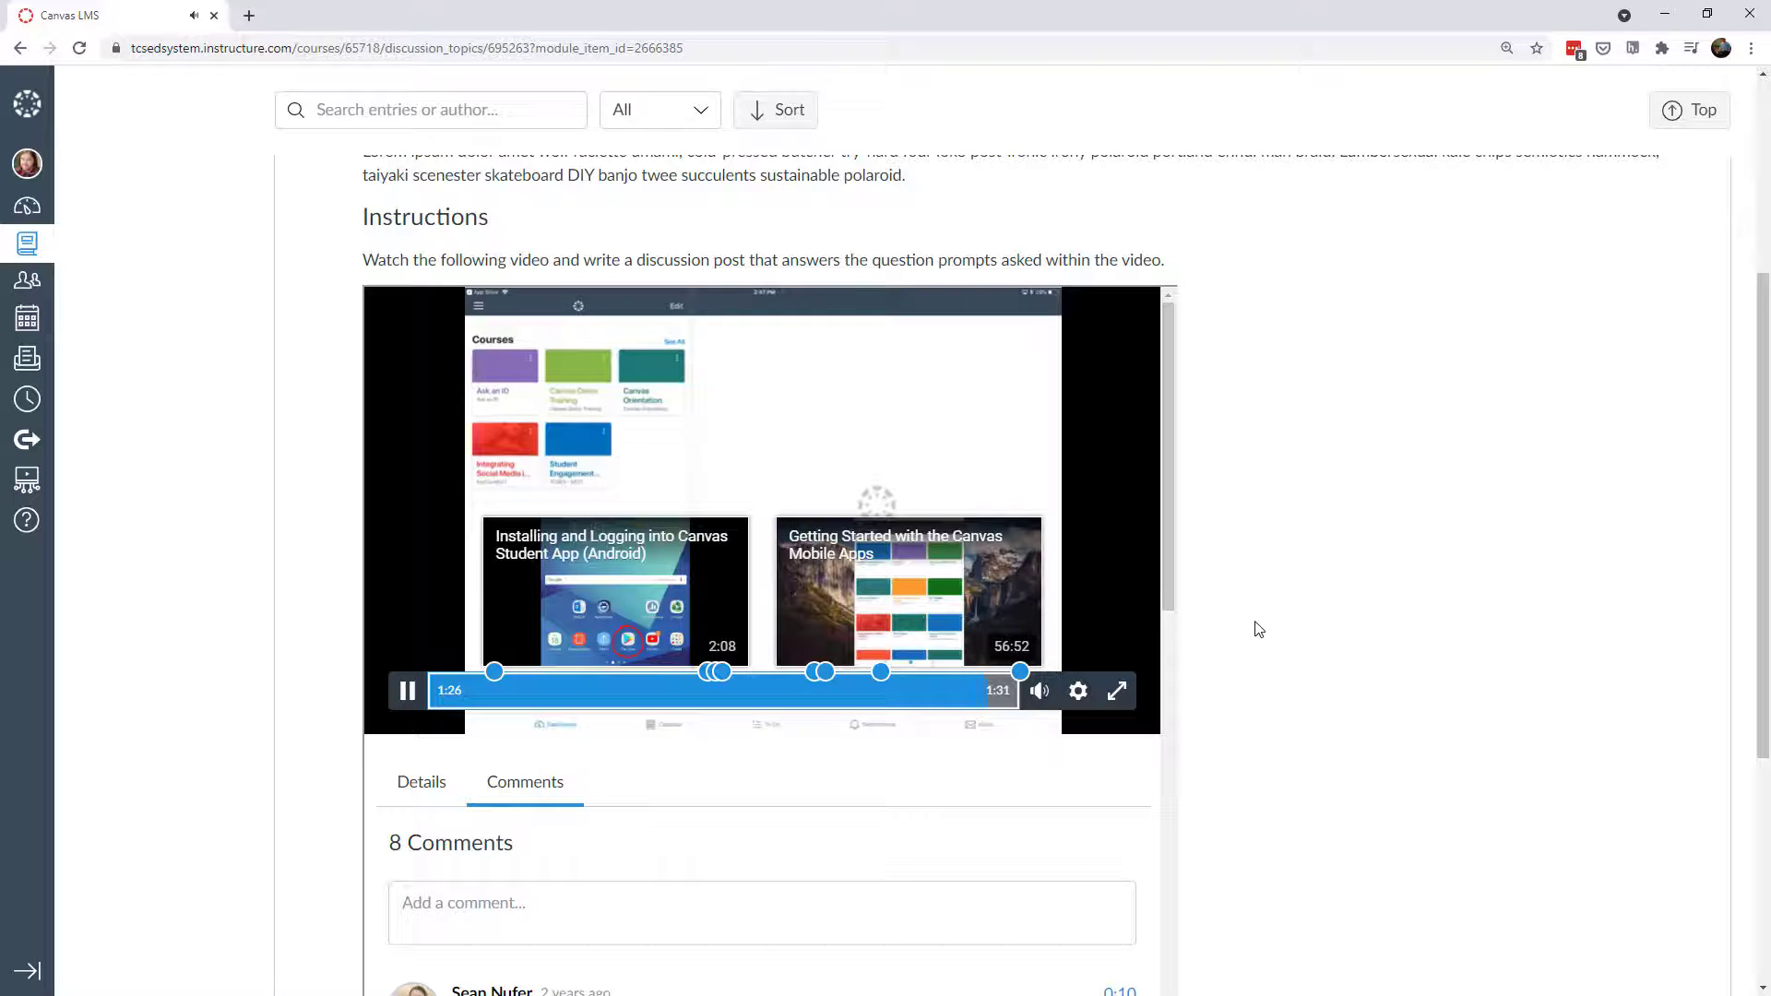
scroll(1260, 631, up, 3)
scroll(1262, 631, up, 1)
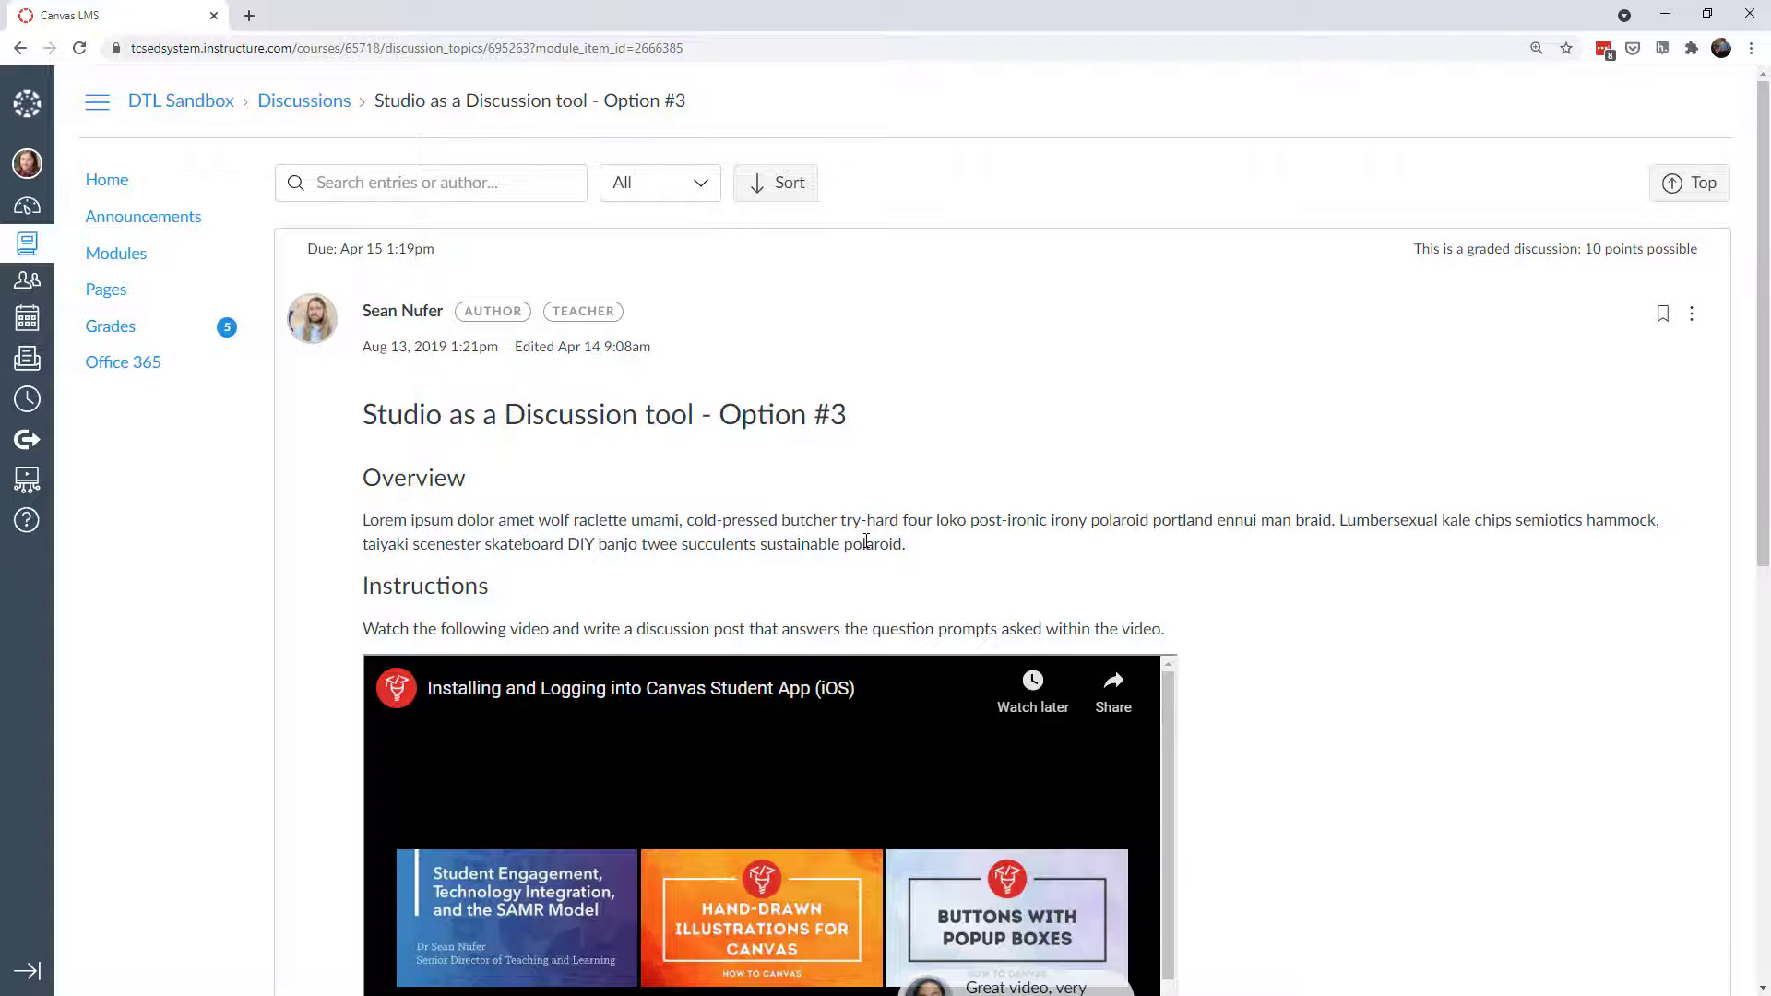
scroll(867, 541, down, 8)
click(402, 824)
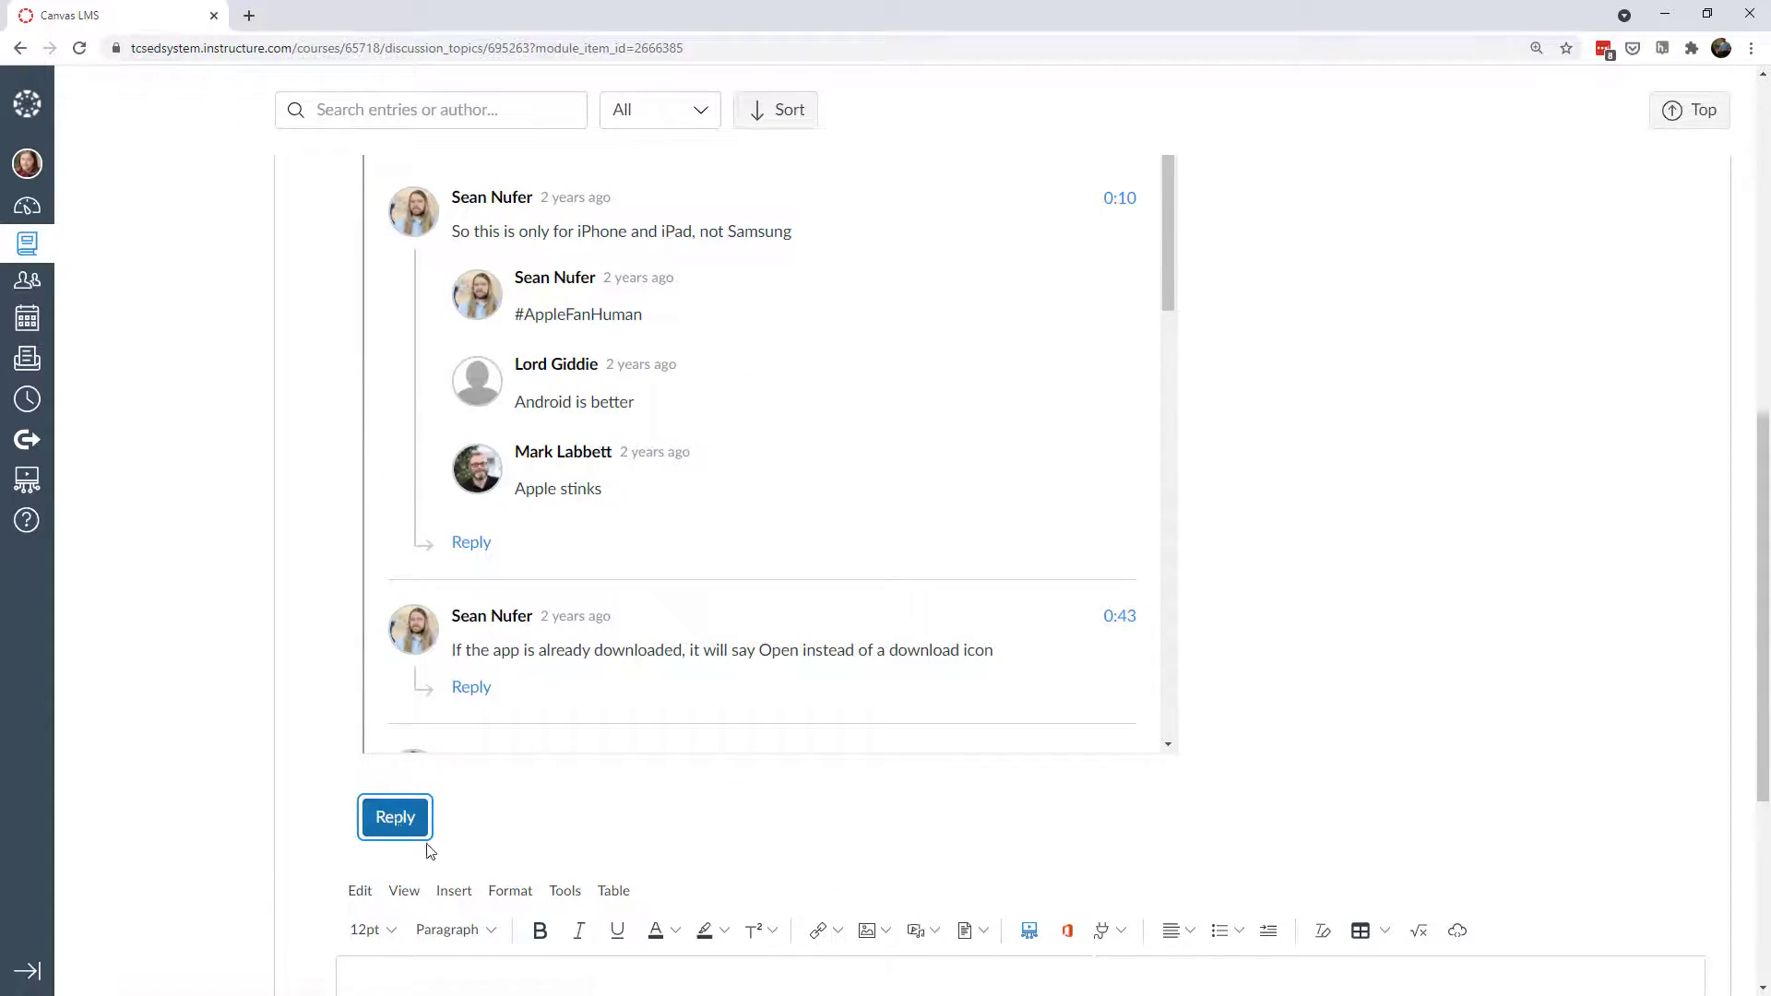